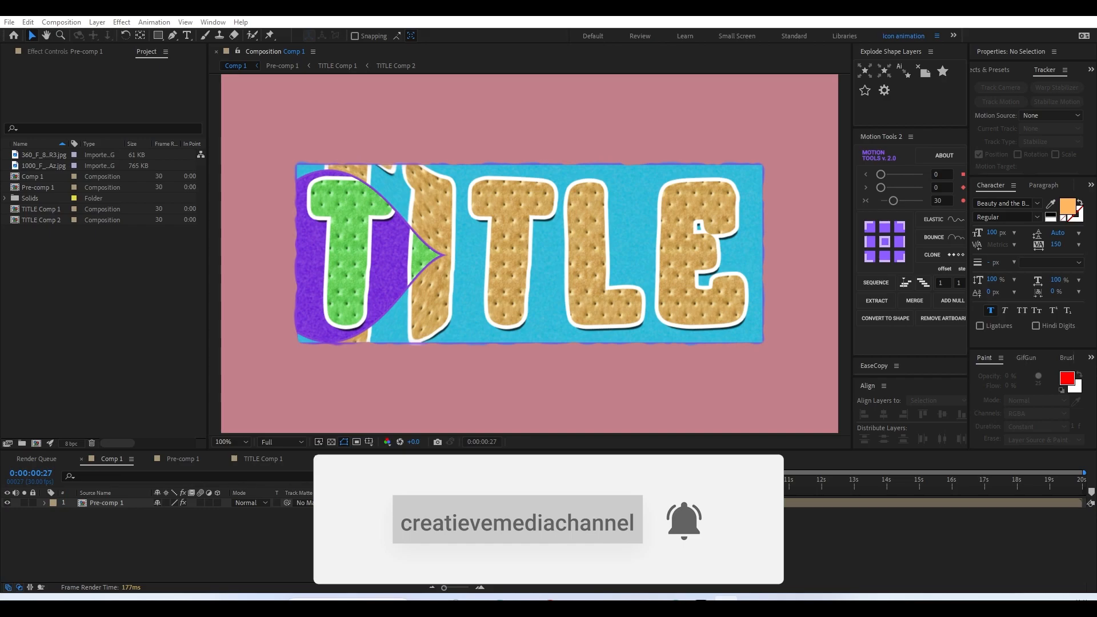
drag(460, 483, 432, 480)
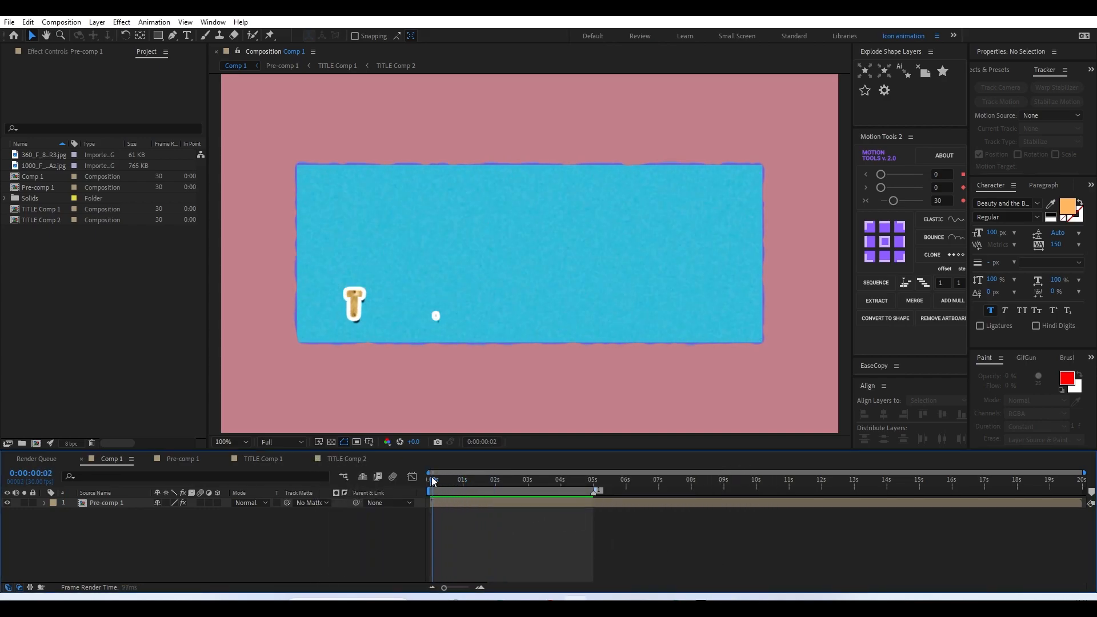
scroll(511, 345, down, 2)
right_click(60, 287)
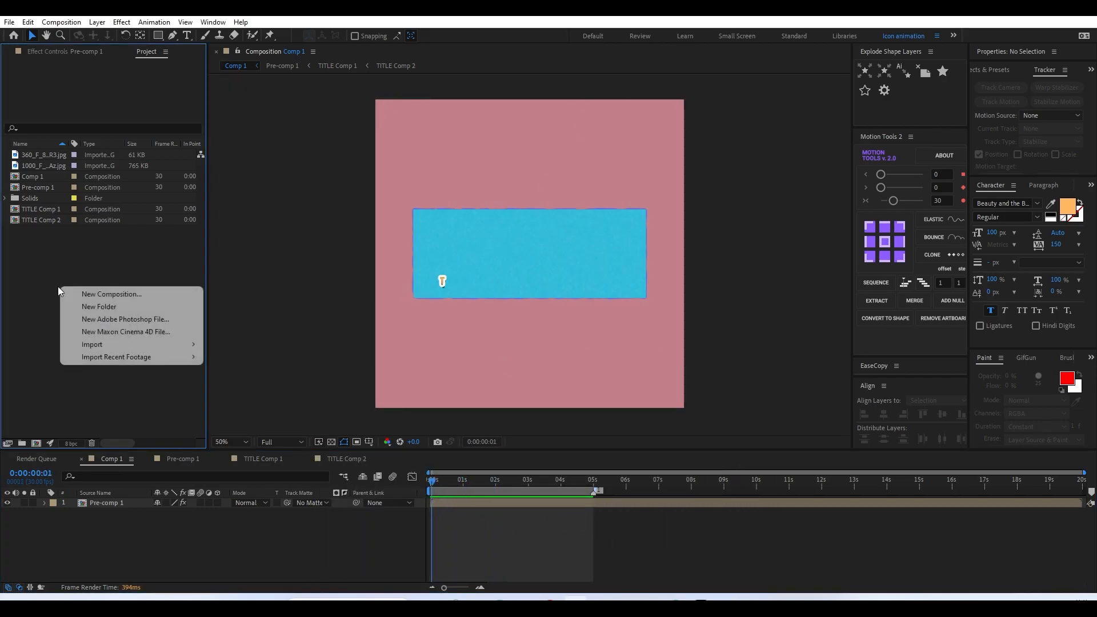
click(142, 245)
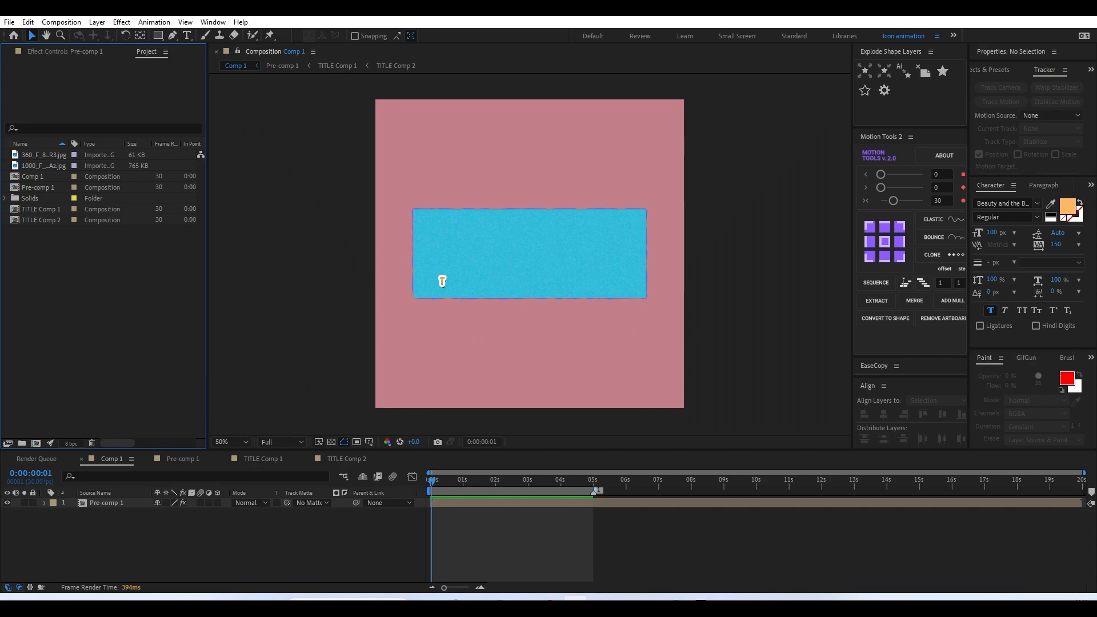
- Create a new composition with its width set to 1920 px
click(61, 21)
click(78, 36)
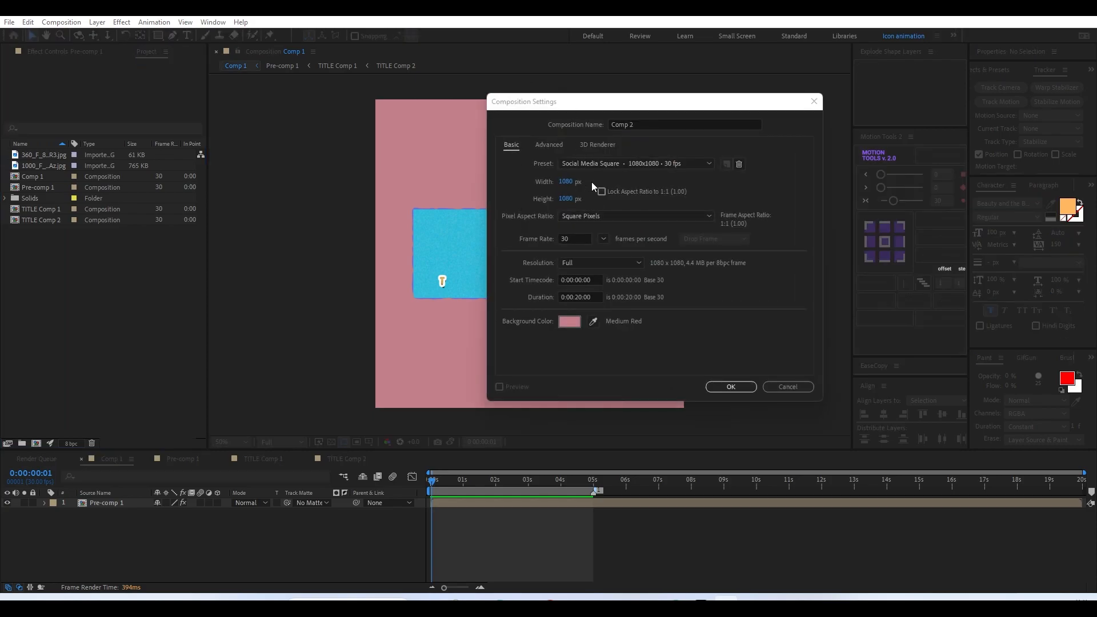
click(567, 182)
text(19)
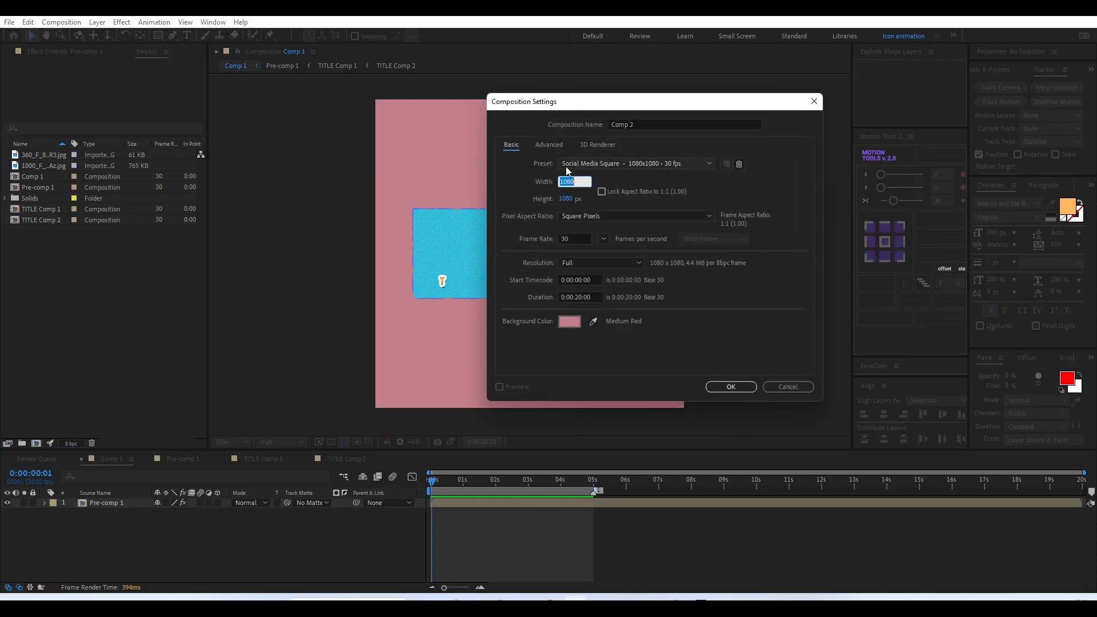
text(20)
click(713, 183)
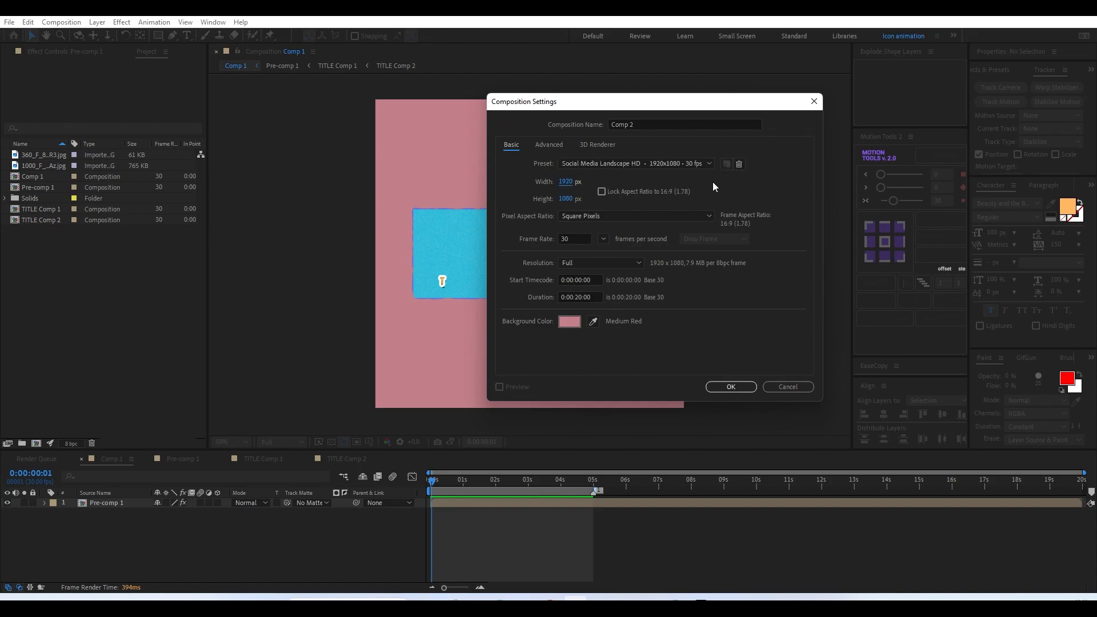
click(732, 387)
click(509, 251)
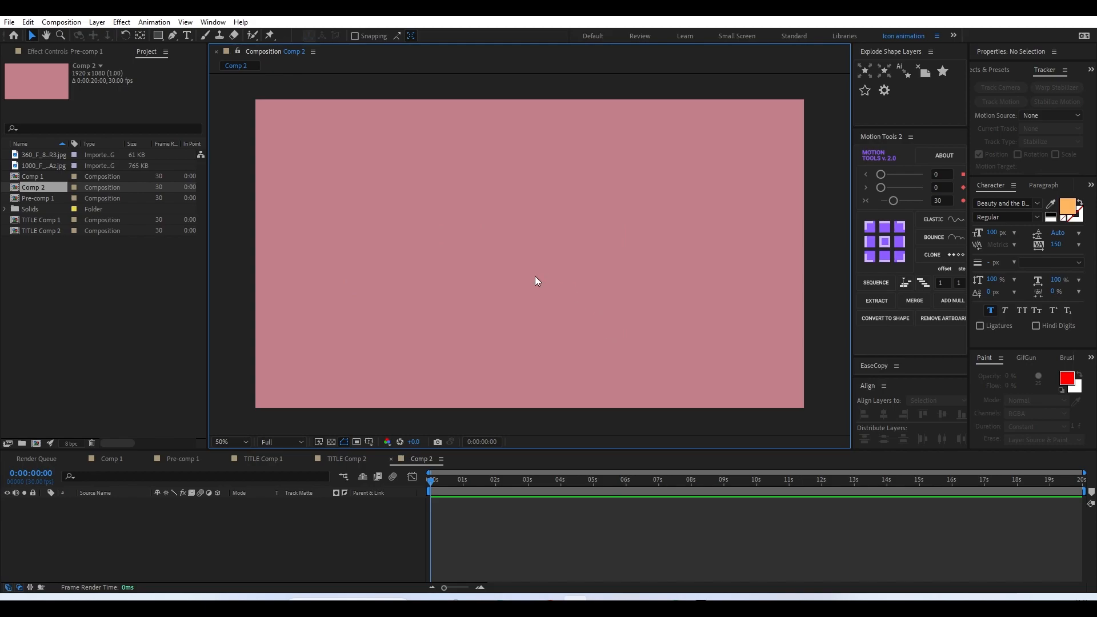
- Add a text layer reading TITLE, move it toward the frame's centre and centre its anchor point
click(187, 36)
click(329, 234)
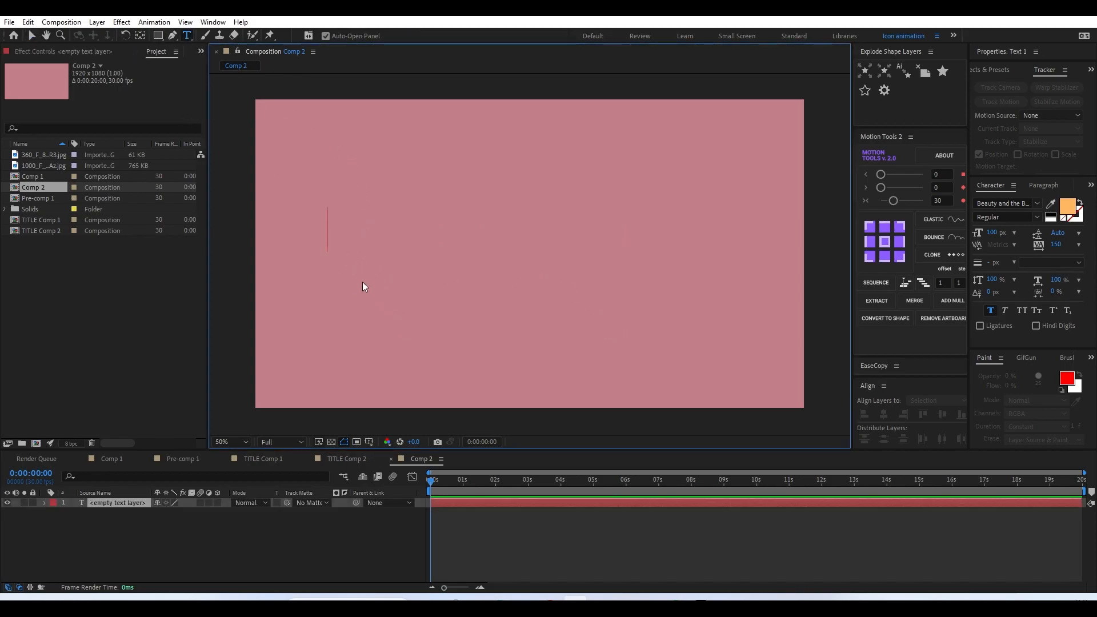
text(TITLE)
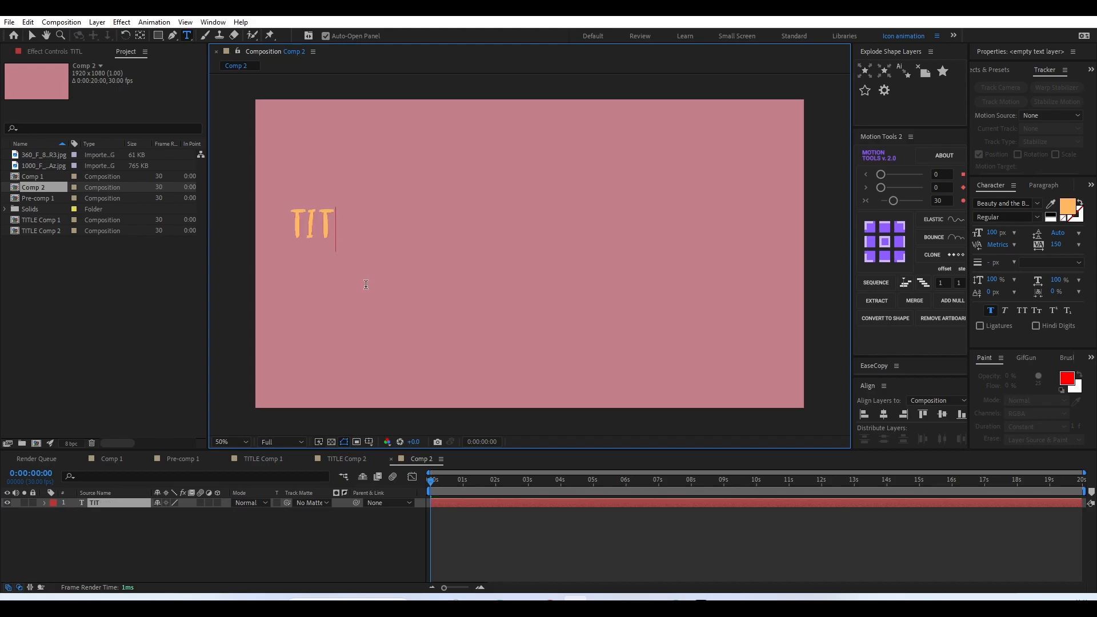
click(31, 37)
drag(289, 227, 408, 241)
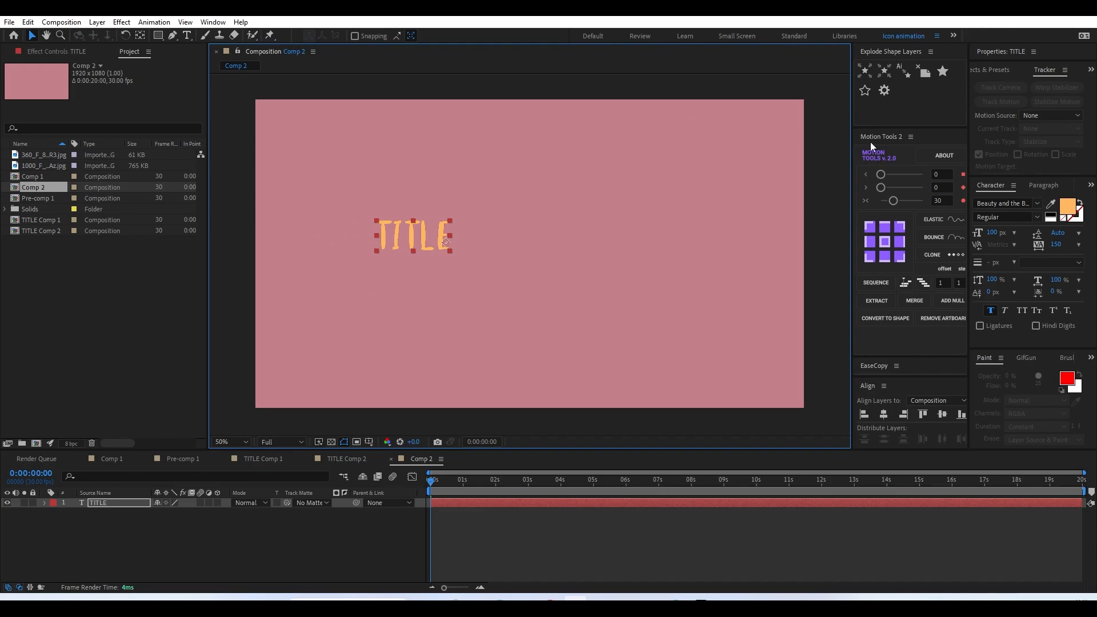
click(884, 242)
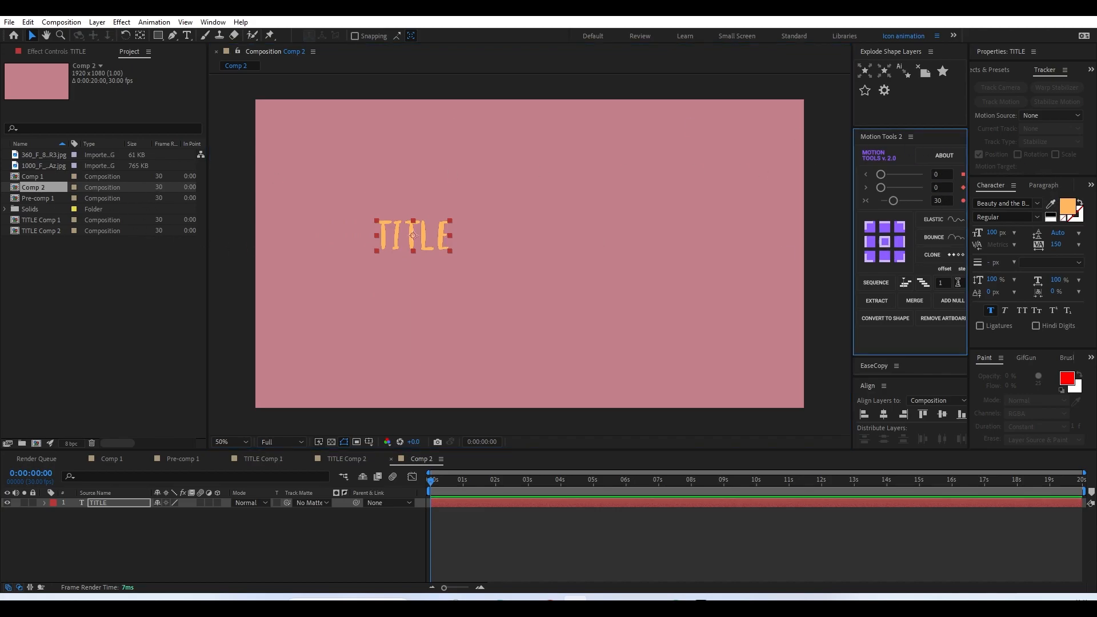
- Enlarge the centred TITLE text to 500 px and precompose its layer as TITLE_Text
click(992, 312)
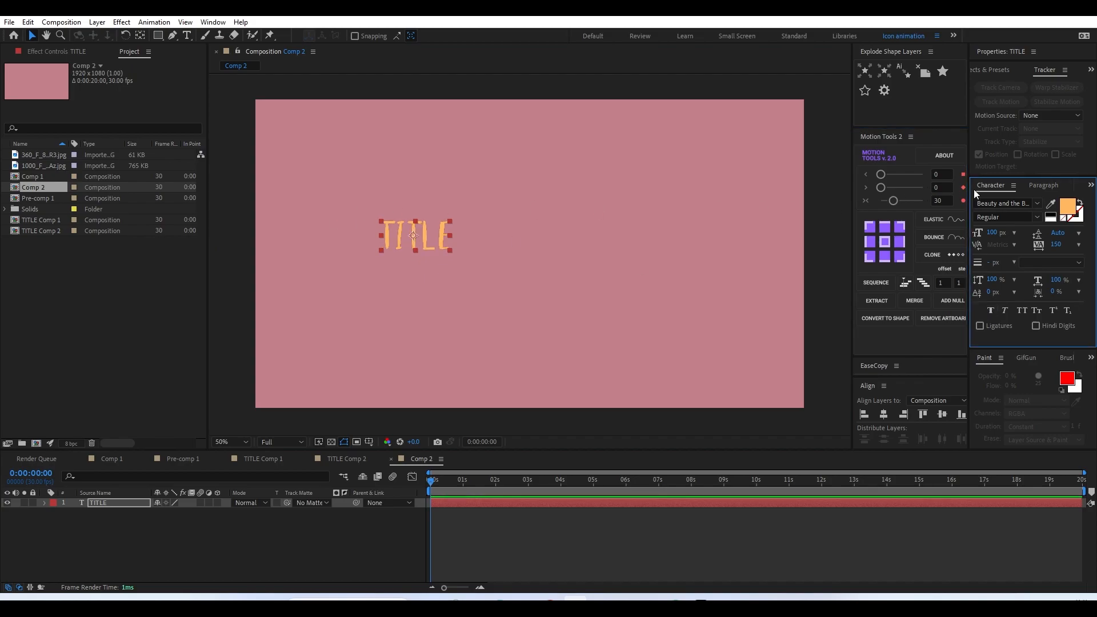
click(1016, 232)
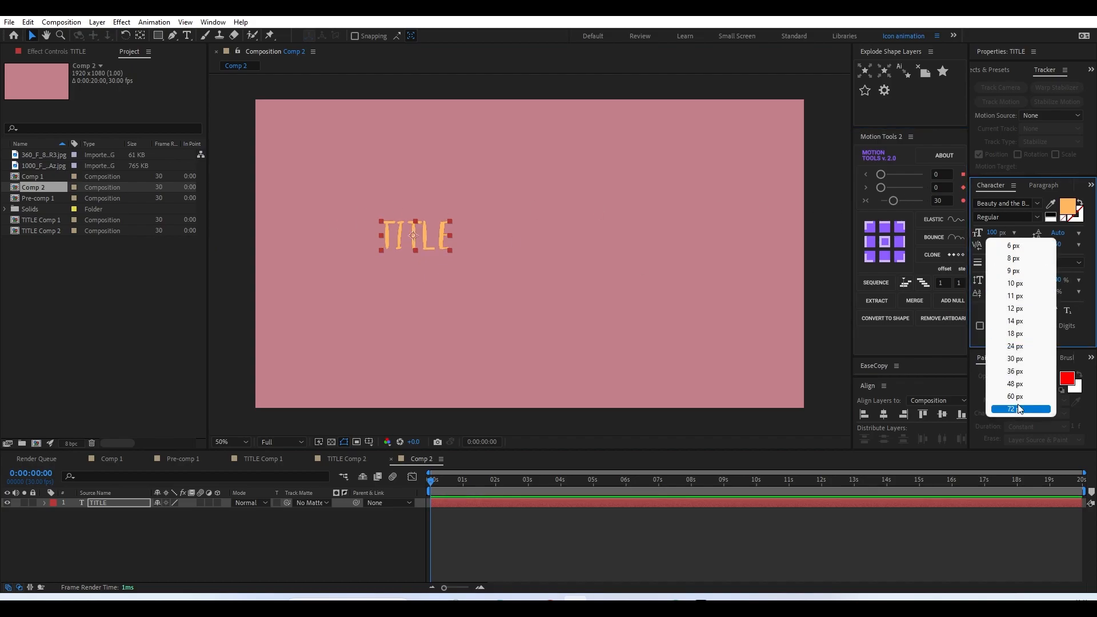
click(1017, 403)
click(993, 233)
text(300)
key(Return)
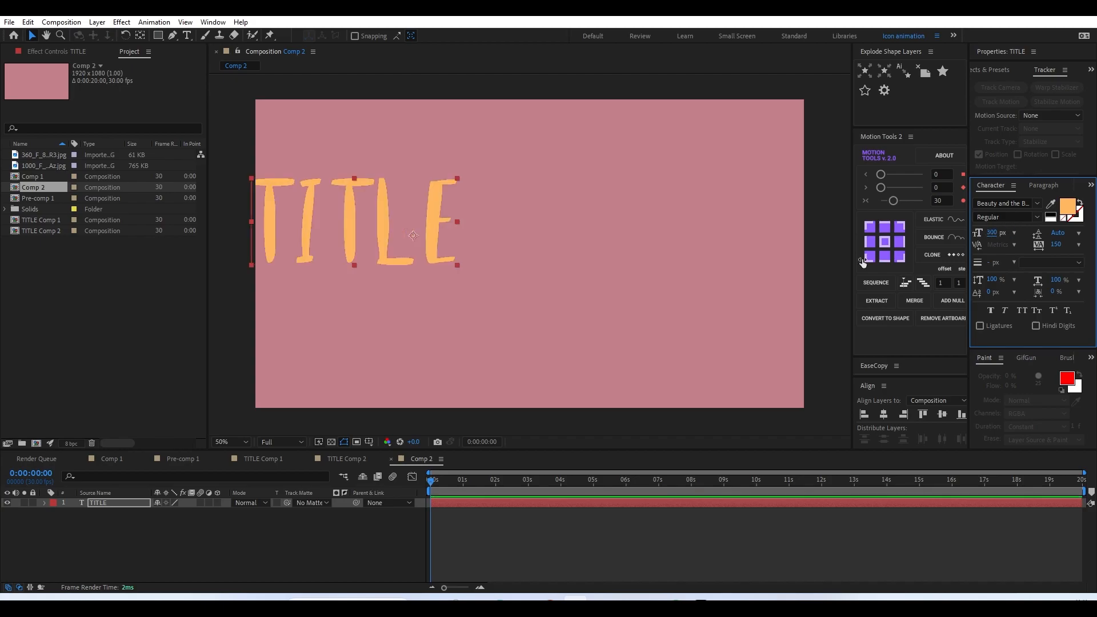
drag(415, 236, 574, 257)
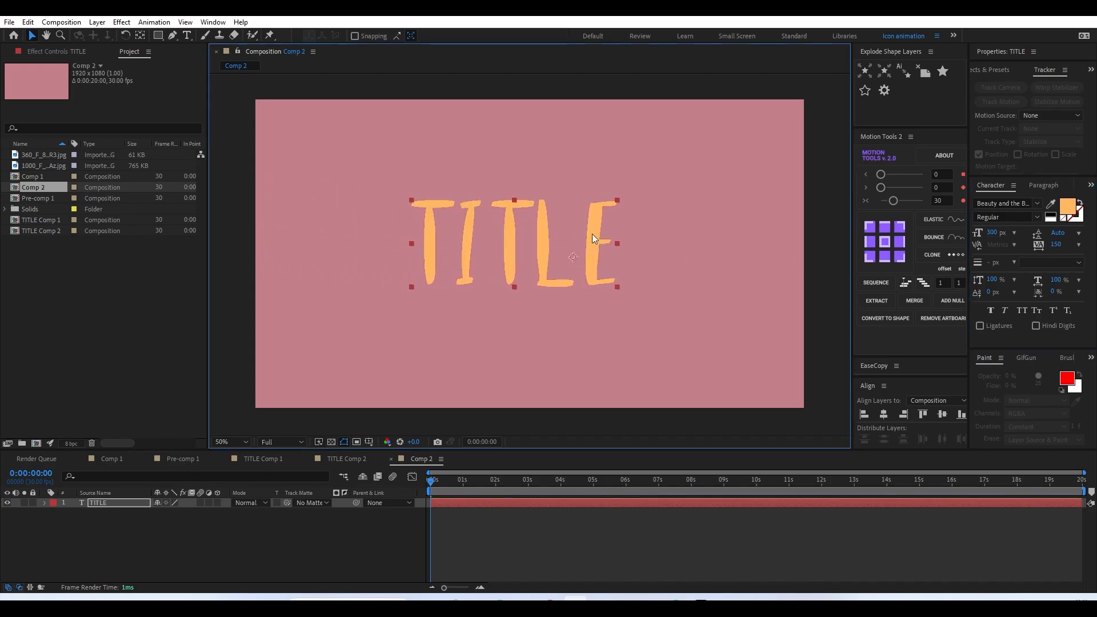
click(995, 233)
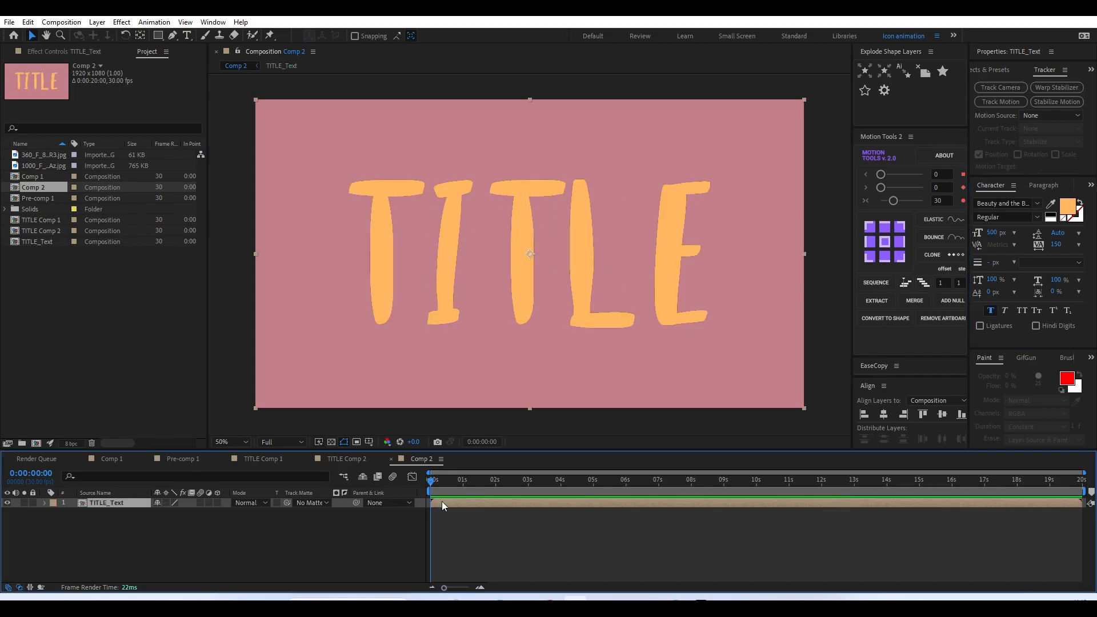
- In the TITLE_Text composition, reduce the text to its first T, centre its anchor point and move it to the frame's left side
double_click(443, 502)
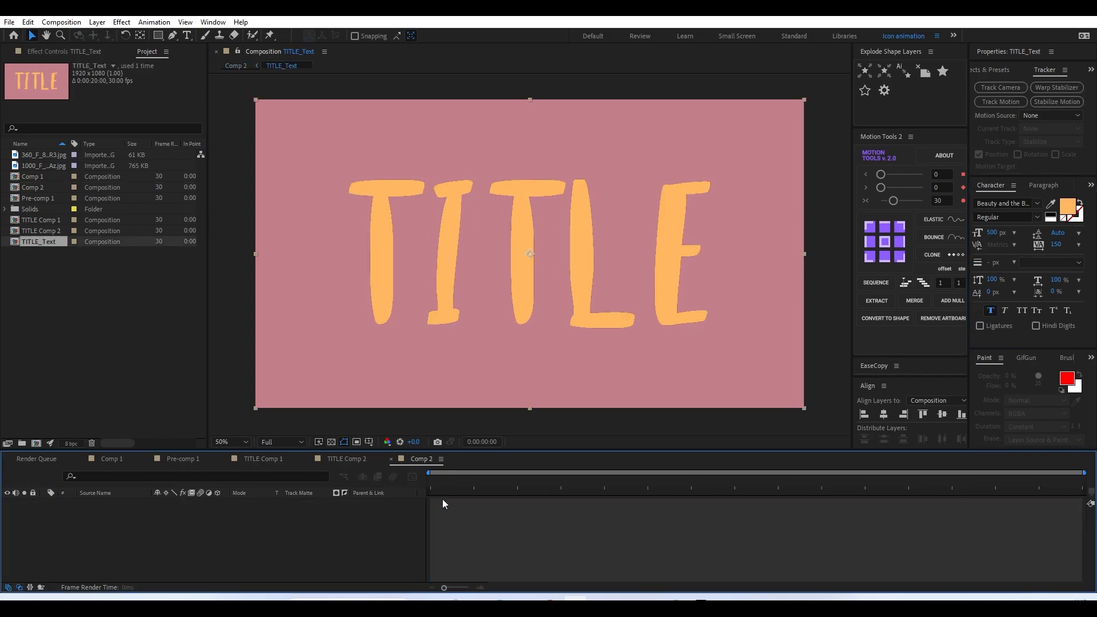
double_click(435, 217)
drag(409, 244, 781, 246)
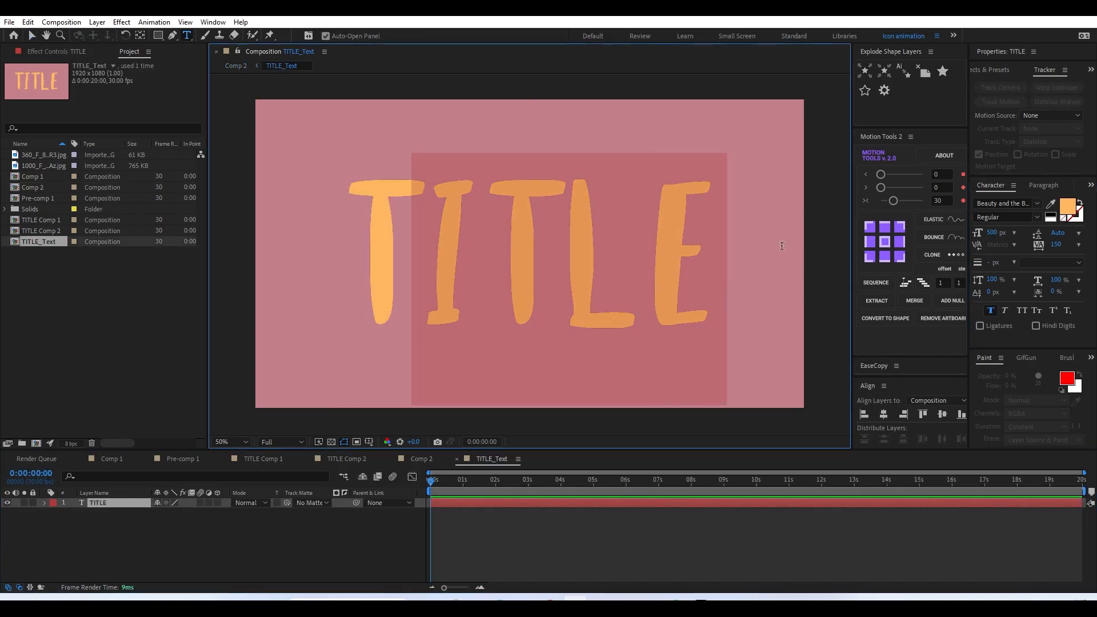
key(BackSpace)
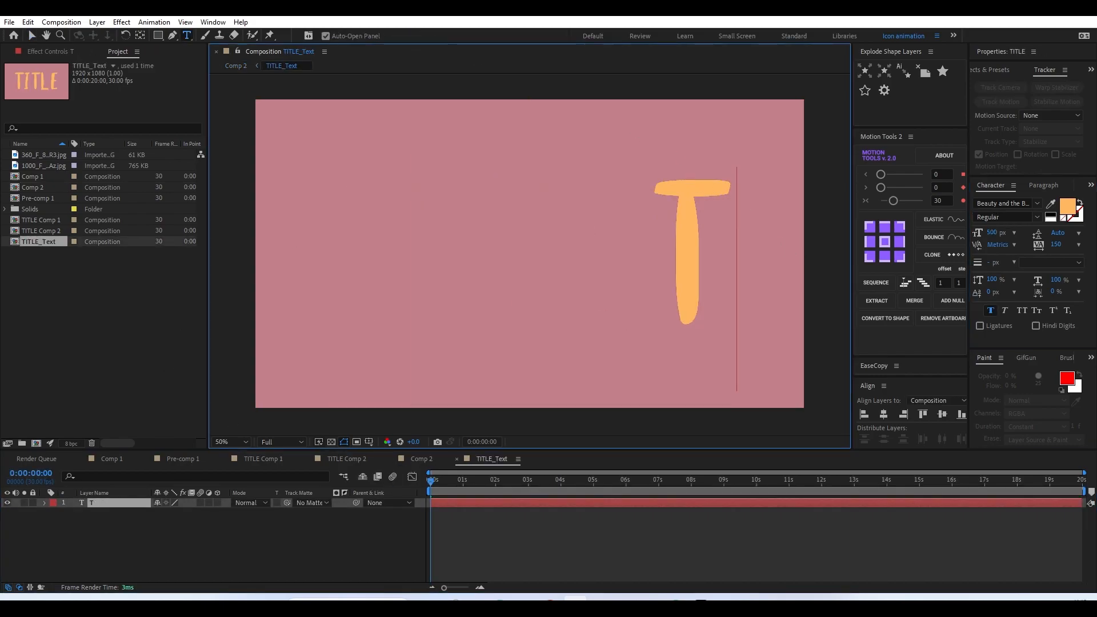
click(32, 35)
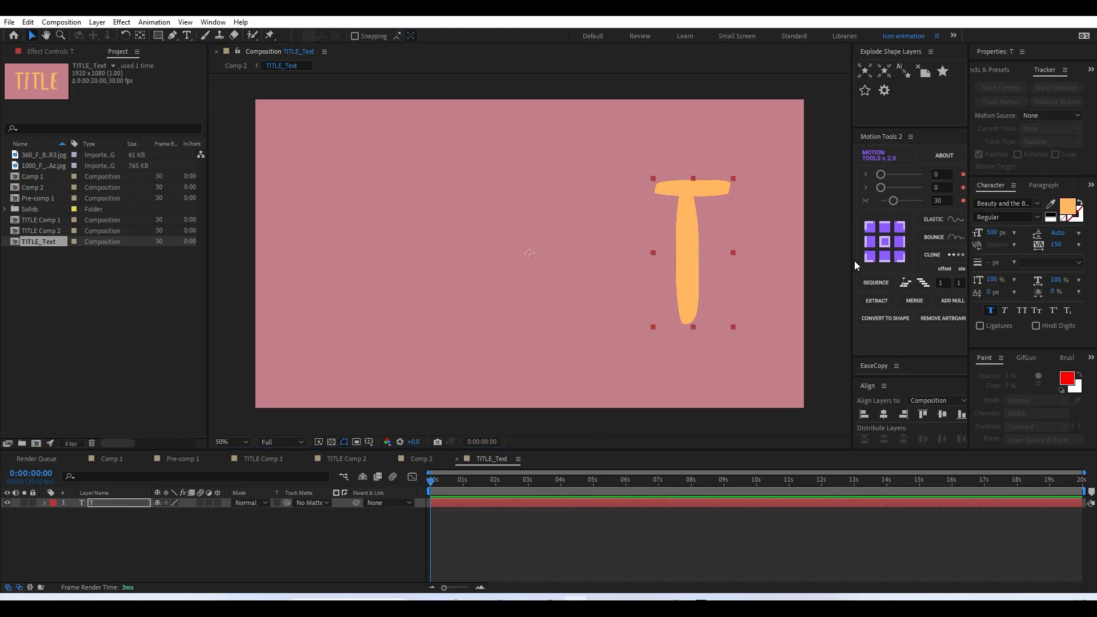
click(885, 241)
drag(690, 252, 452, 263)
- Duplicate the T layer, change the copy to the letter I and place it close beside the T
key(ctrl+d)
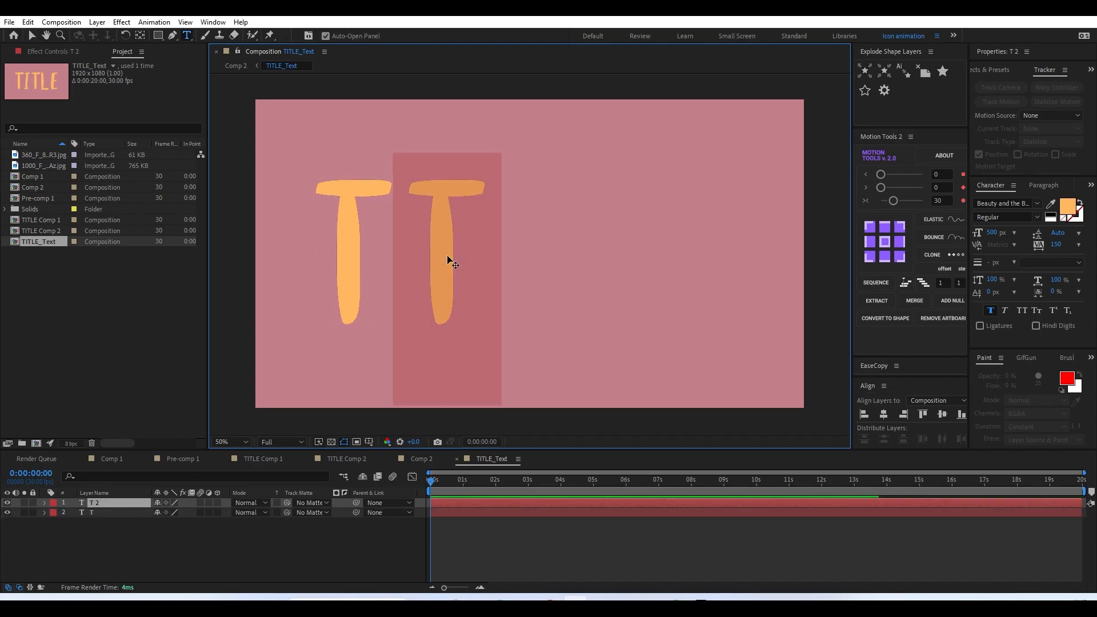
text(I)
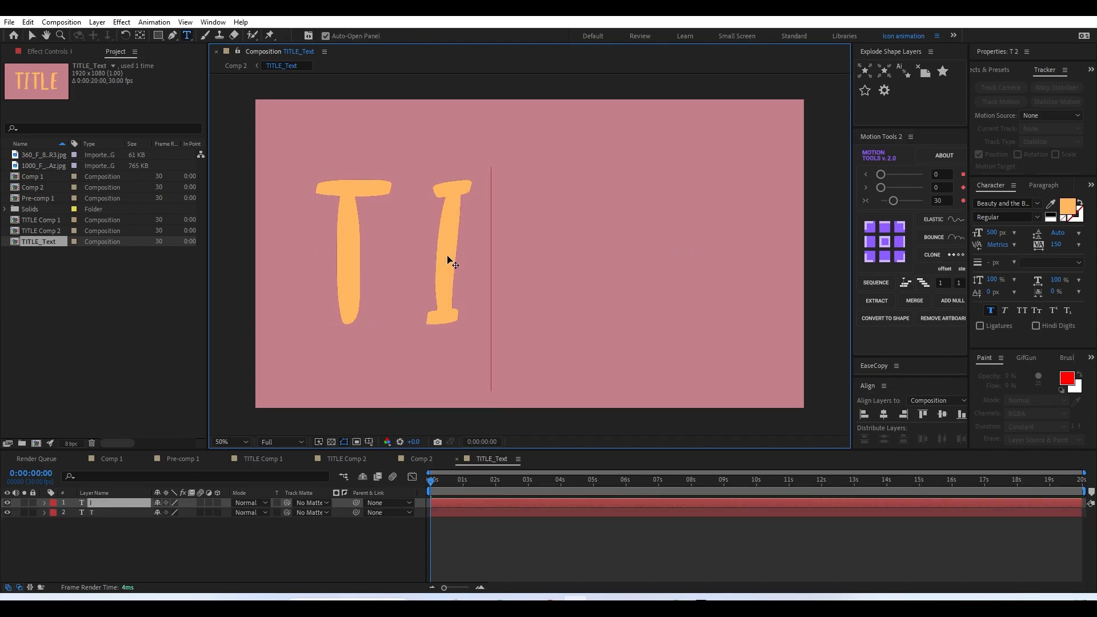
click(32, 35)
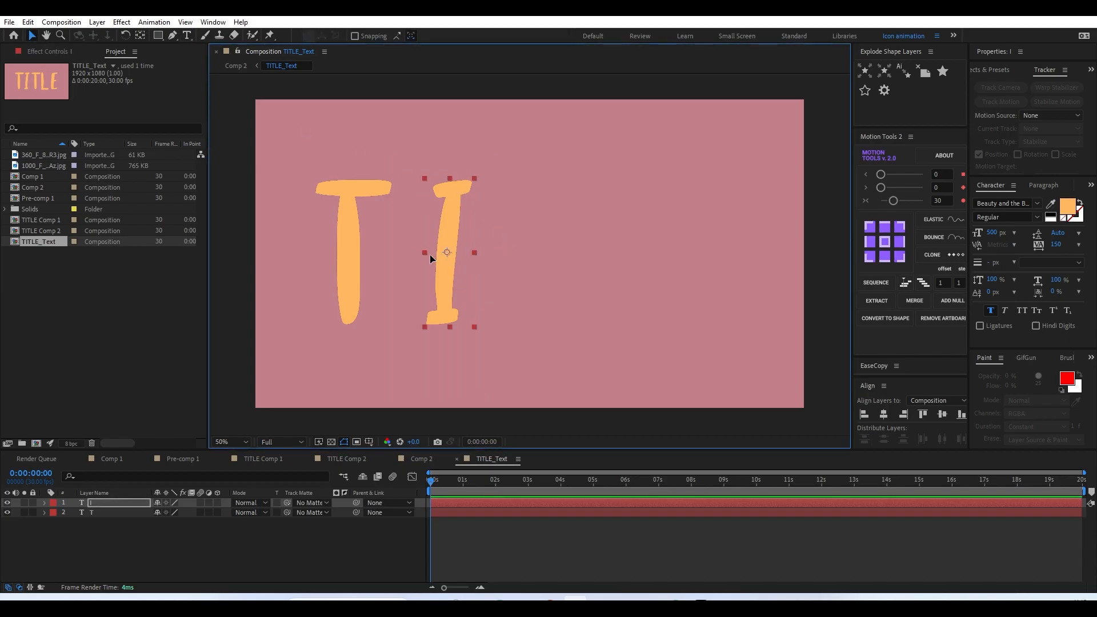
drag(451, 255, 416, 254)
- Duplicate the T layer again, raise the copy to the top of the layer stack and place it after the I
click(384, 249)
key(ctrl+d)
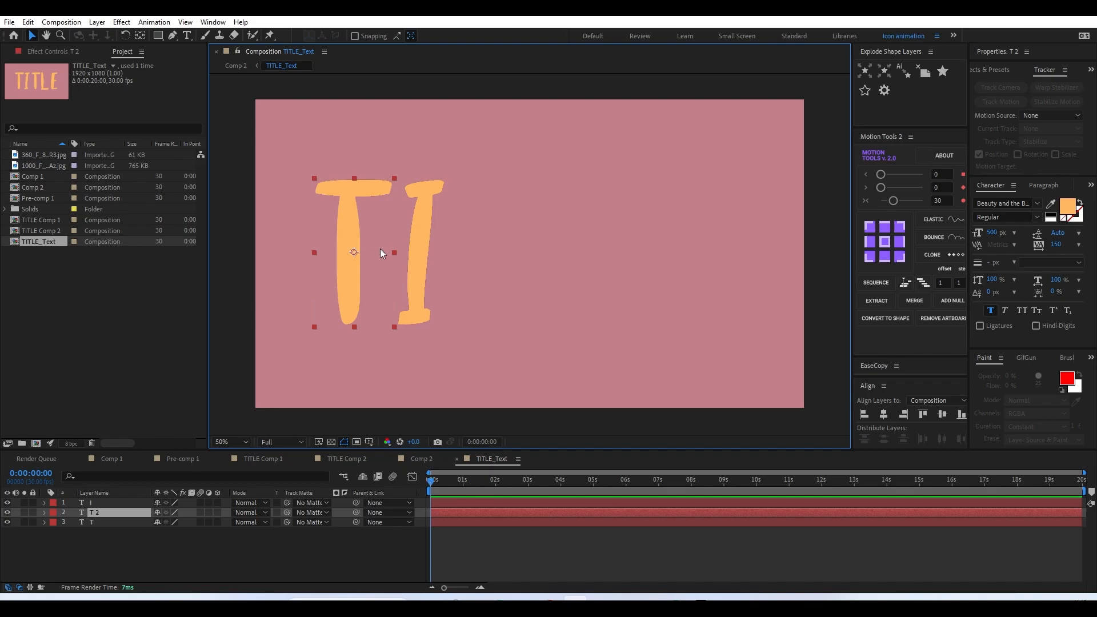
key(ctrl+bracketright)
drag(342, 257, 563, 267)
- Duplicate the second T layer, change the copy to the letter L and place it after the second T
key(ctrl+d)
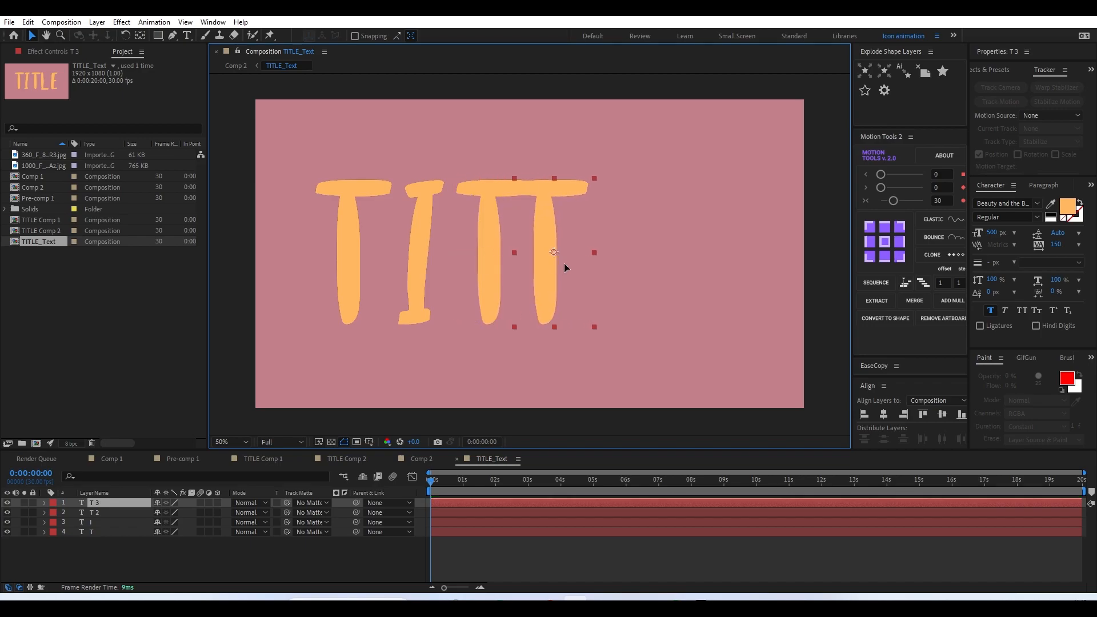
key(ctrl+t)
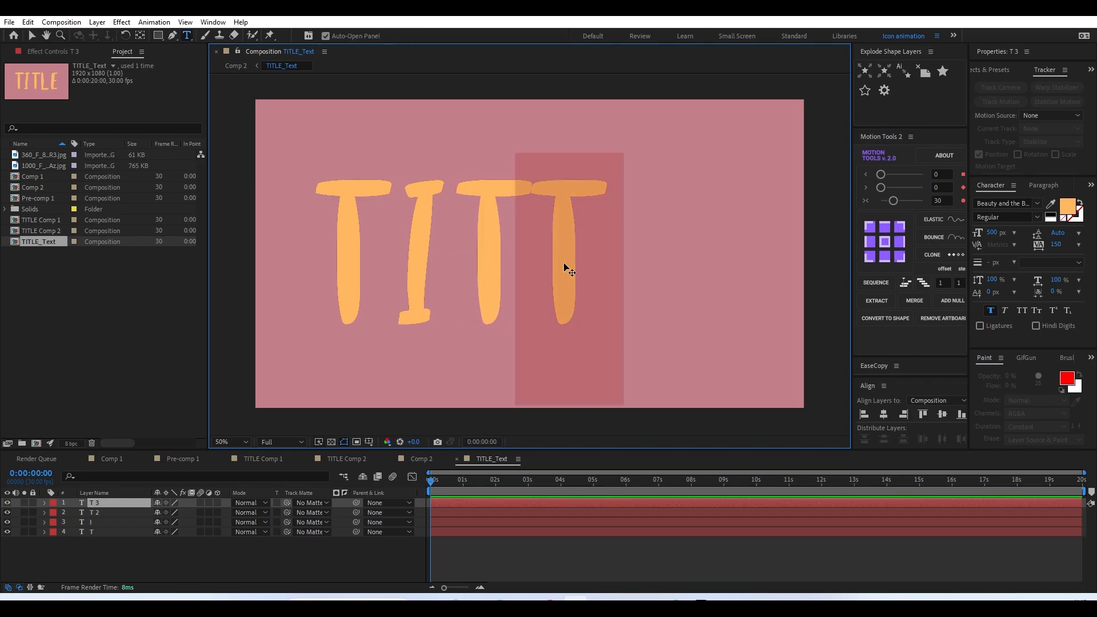
double_click(565, 269)
text(L)
click(32, 36)
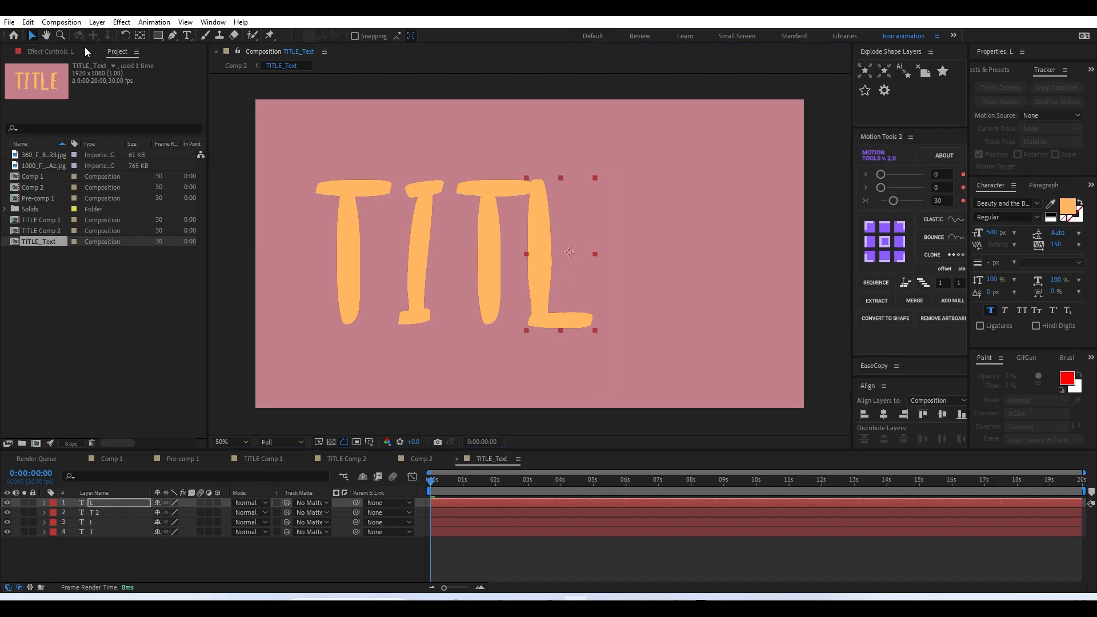
drag(577, 270, 671, 261)
- Duplicate the L layer and change the copy to the letter E at the end of the word
key(ctrl+d)
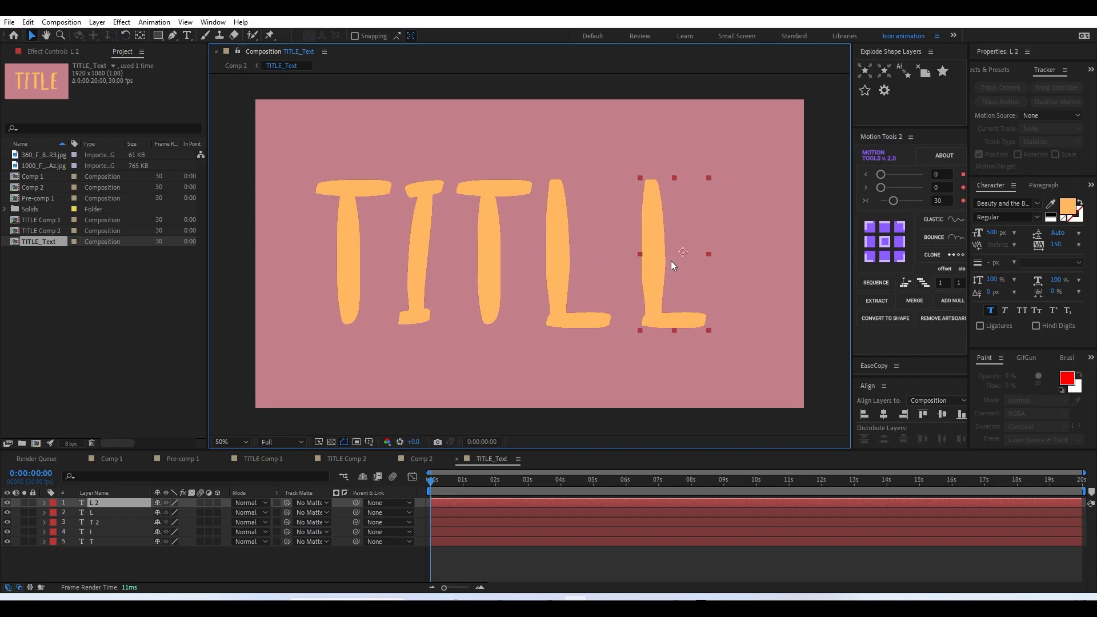
double_click(672, 263)
text(E)
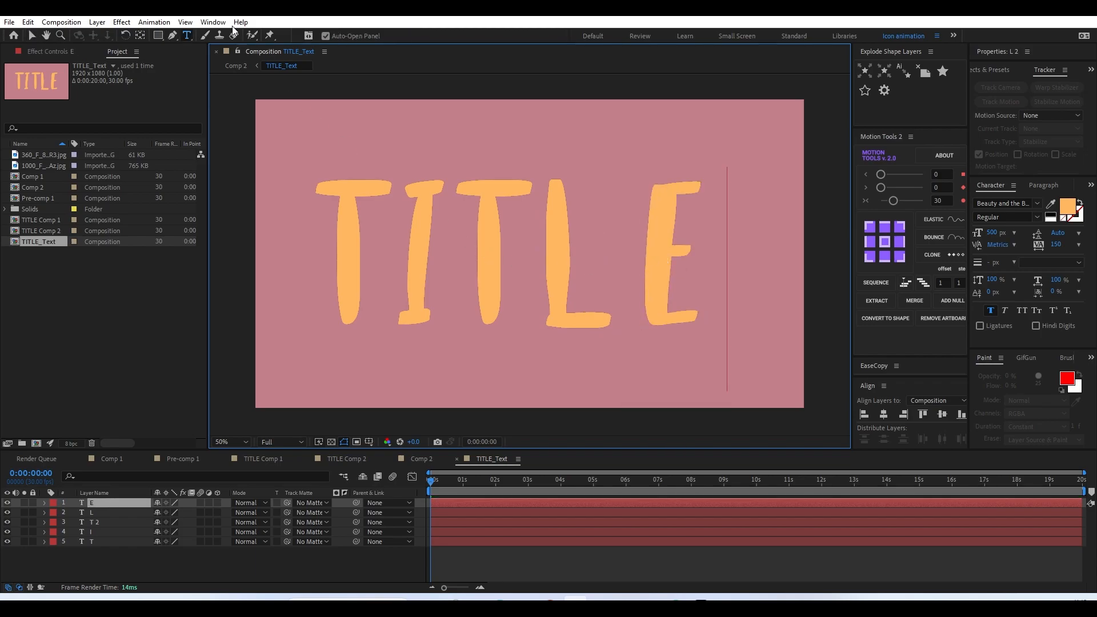
click(32, 35)
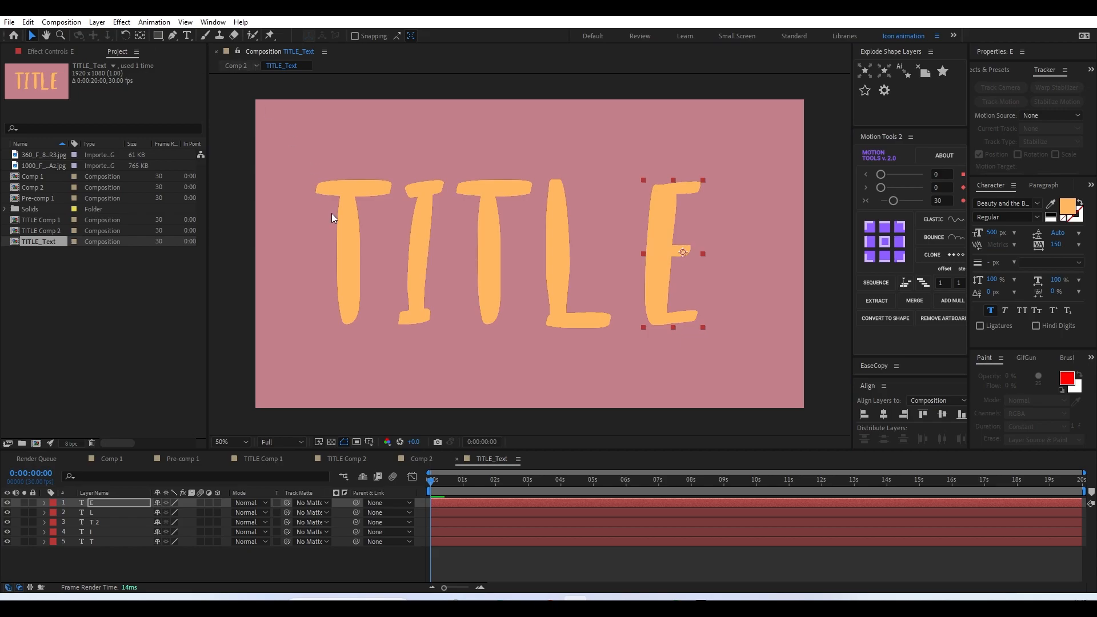
- Nudge the first T, L and E outward, and distribute all five letter layers evenly in the horizontal direction
drag(341, 244, 332, 245)
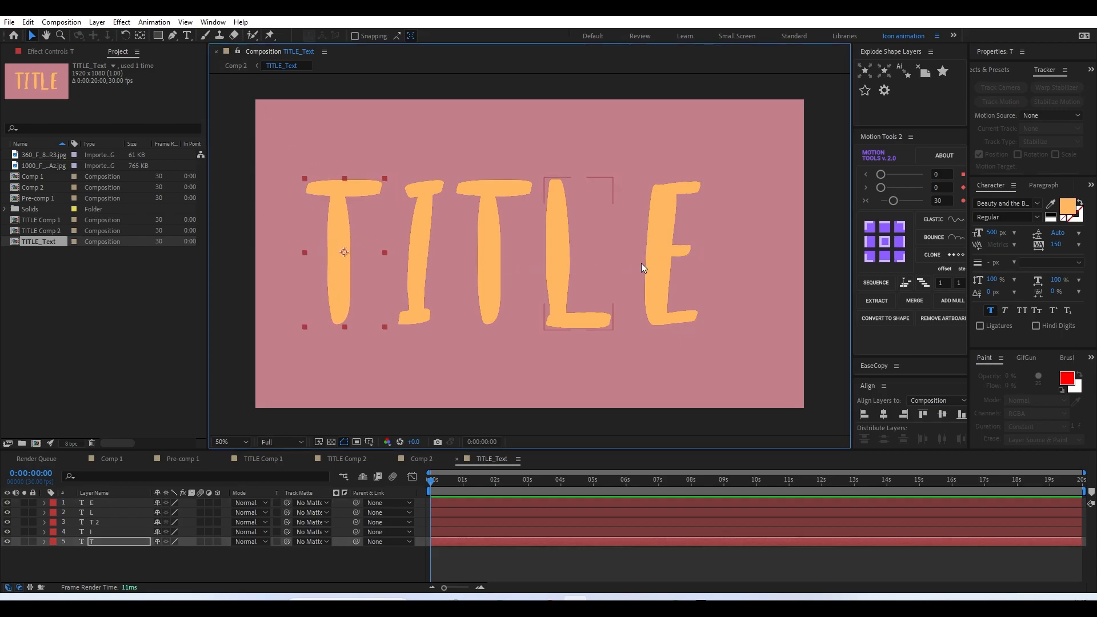
drag(675, 259, 686, 258)
drag(571, 262, 577, 260)
drag(730, 275, 276, 269)
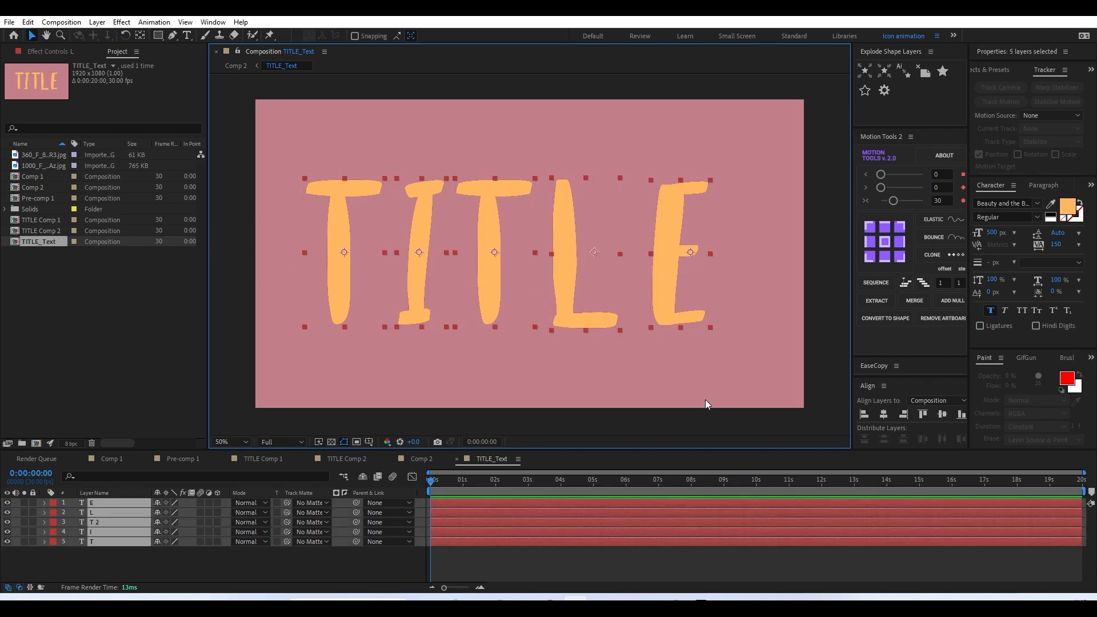
click(942, 439)
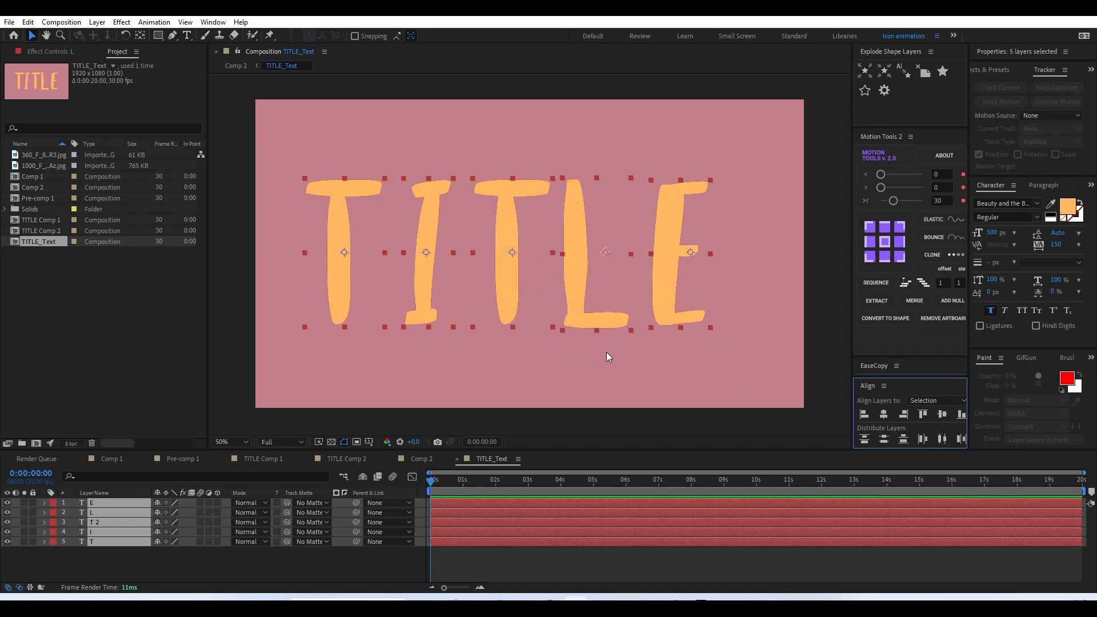
- Shift all five letter layers right together to centre the word in the frame, and deselect them
key(shift+Right)
key(shift+Right)
key(shift+Right)
key(shift+Right)
key(shift+Right)
key(shift+Right)
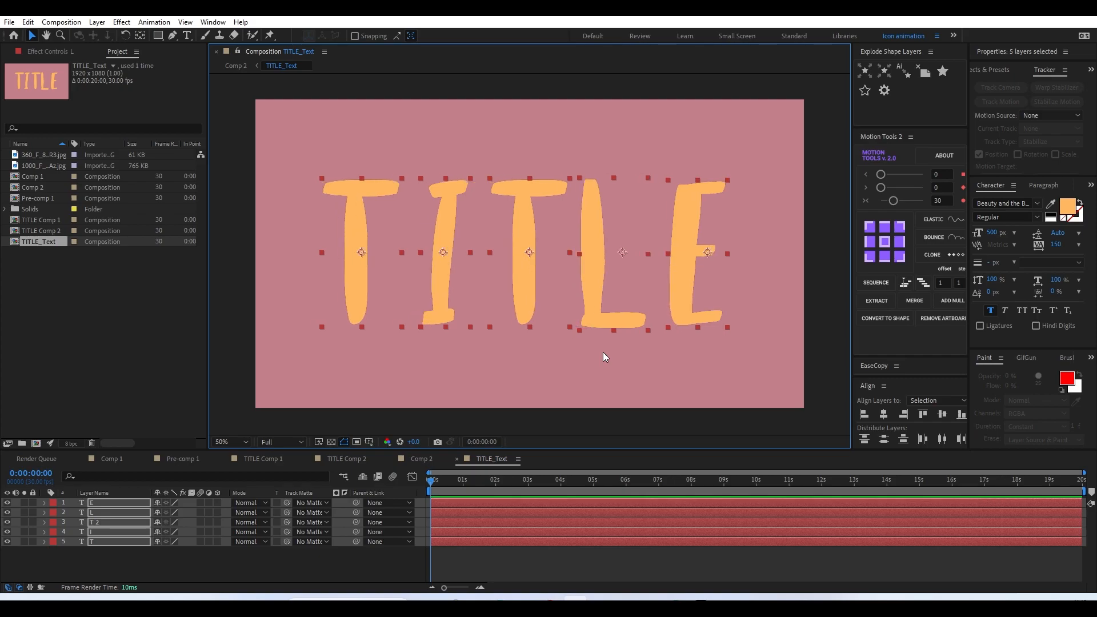
click(279, 575)
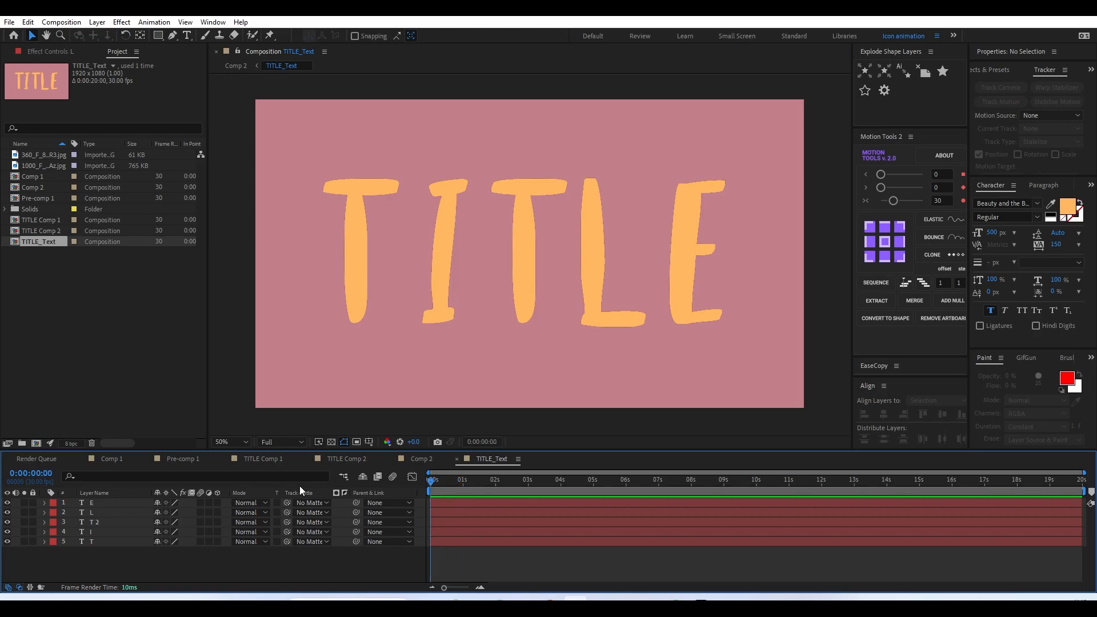
- Add a Scale keyframe at 0:00:00:20 to all five letter layers and move their anchor points to the bottom centre
key(space)
drag(129, 563, 115, 463)
key(s)
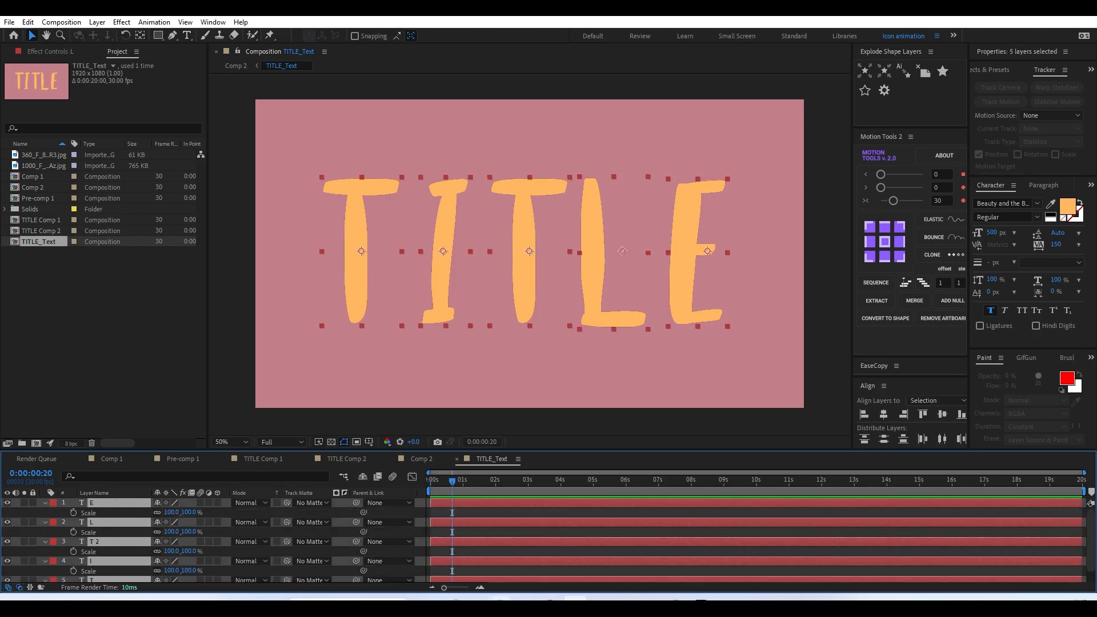
click(73, 512)
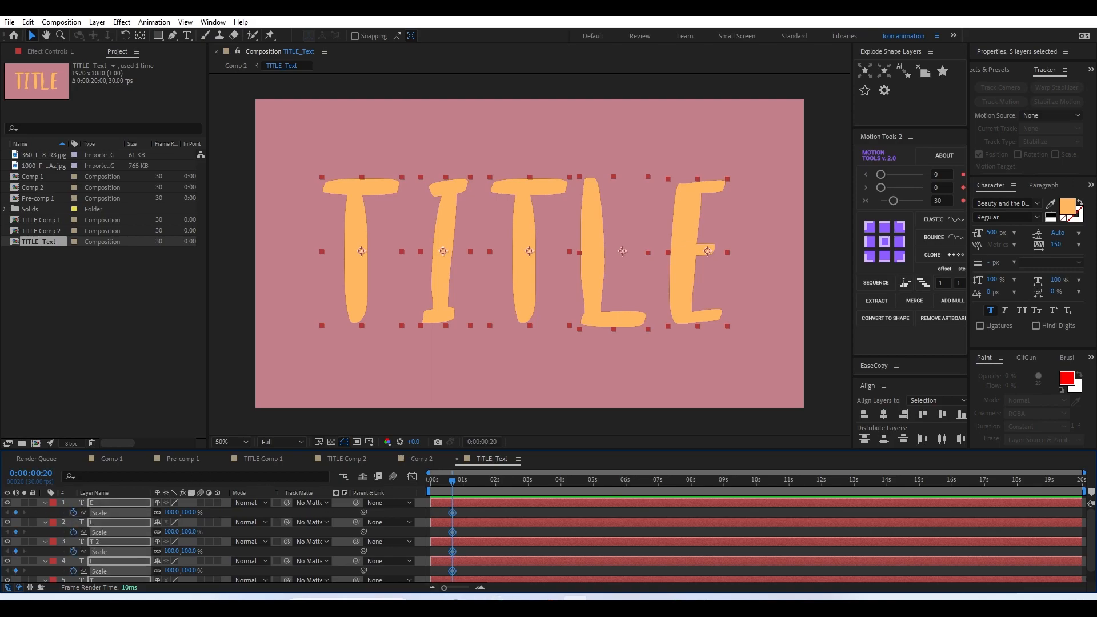
click(885, 256)
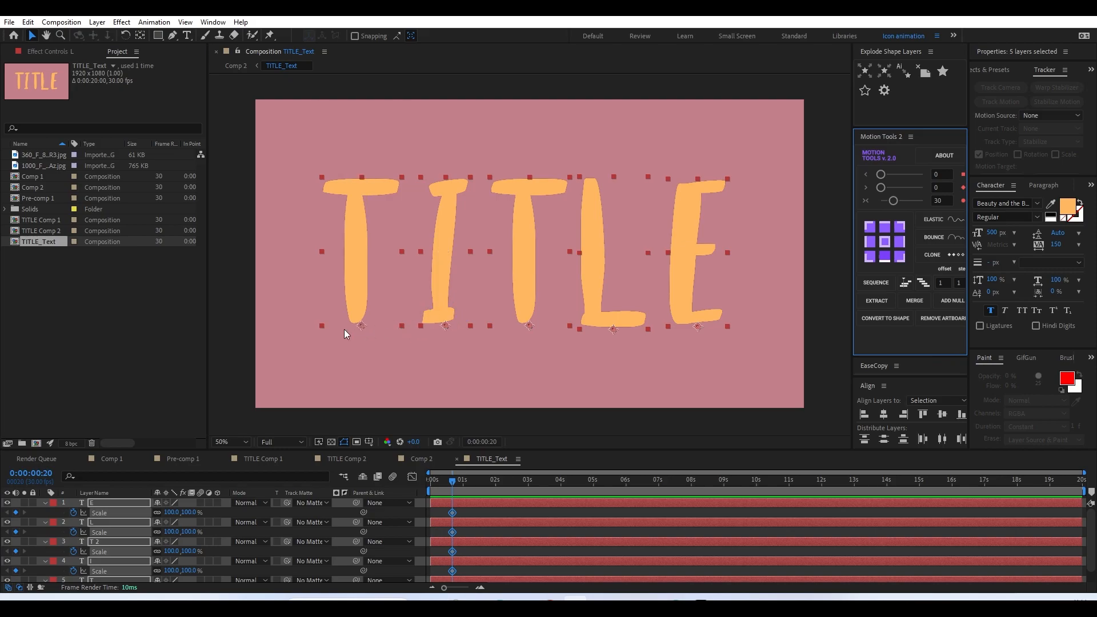
- Set the Scale of all five letter layers to 0% at the start of the composition
click(442, 490)
key(Home)
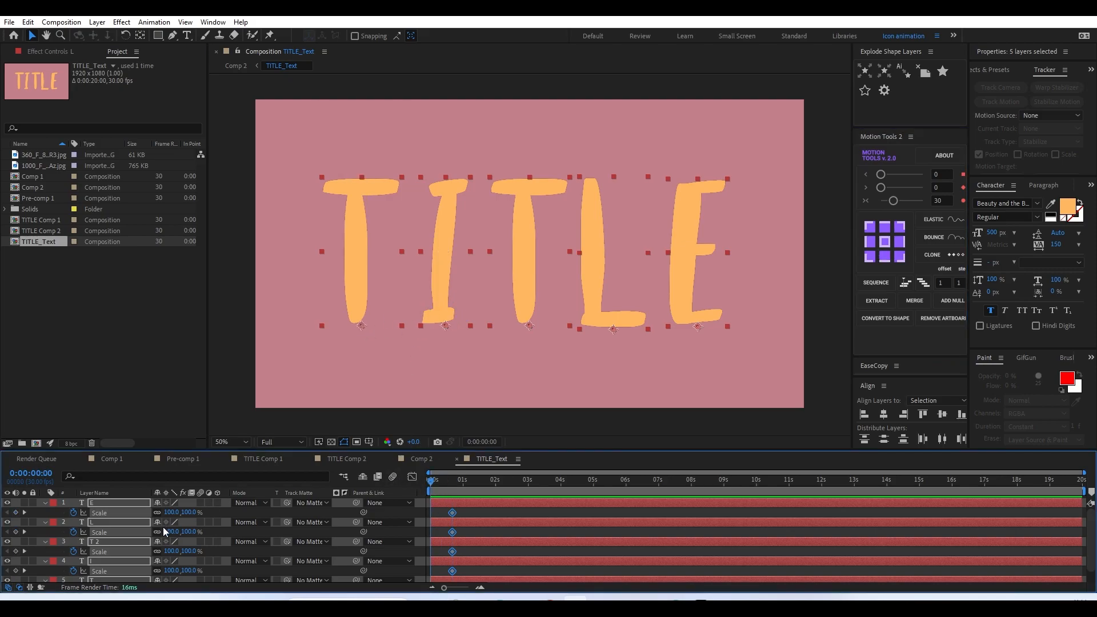
click(188, 513)
text(0)
key(Return)
- Ease all the letters' Scale keyframes with a strength of 55 in Motion Tools, collapse the layers and preview the animation
drag(477, 514, 424, 589)
scroll(440, 536, up, 2)
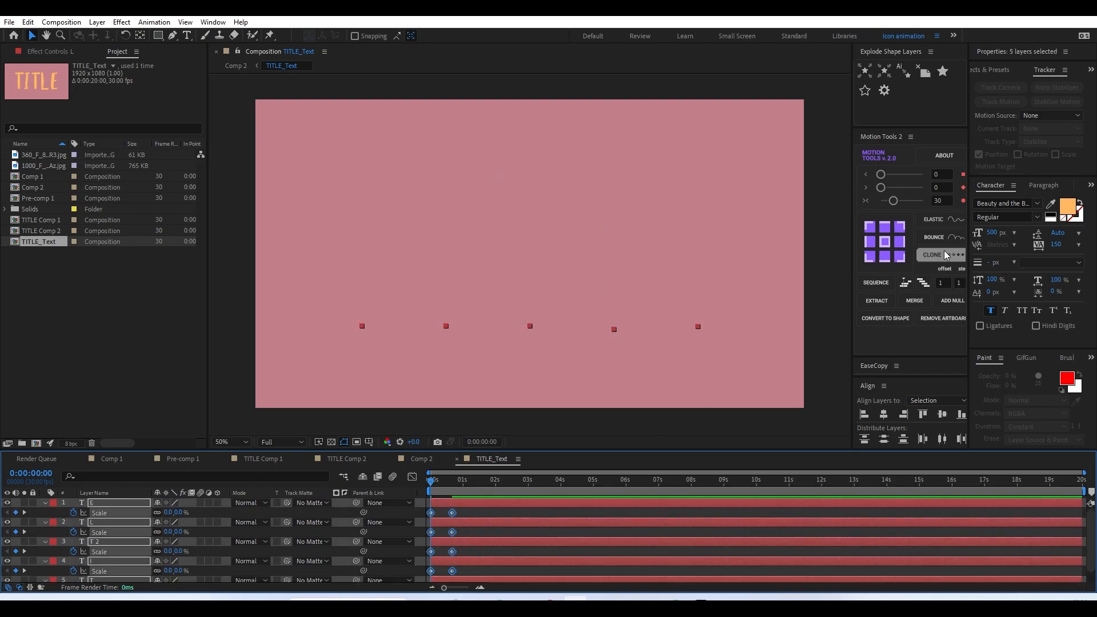
drag(894, 200, 905, 204)
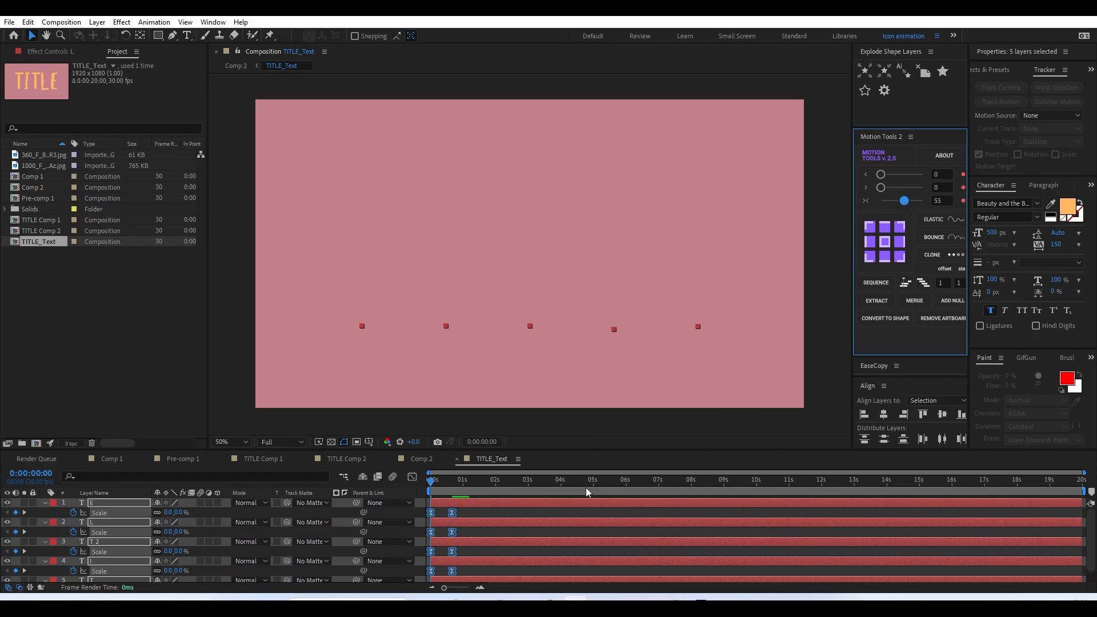
click(498, 516)
key(u)
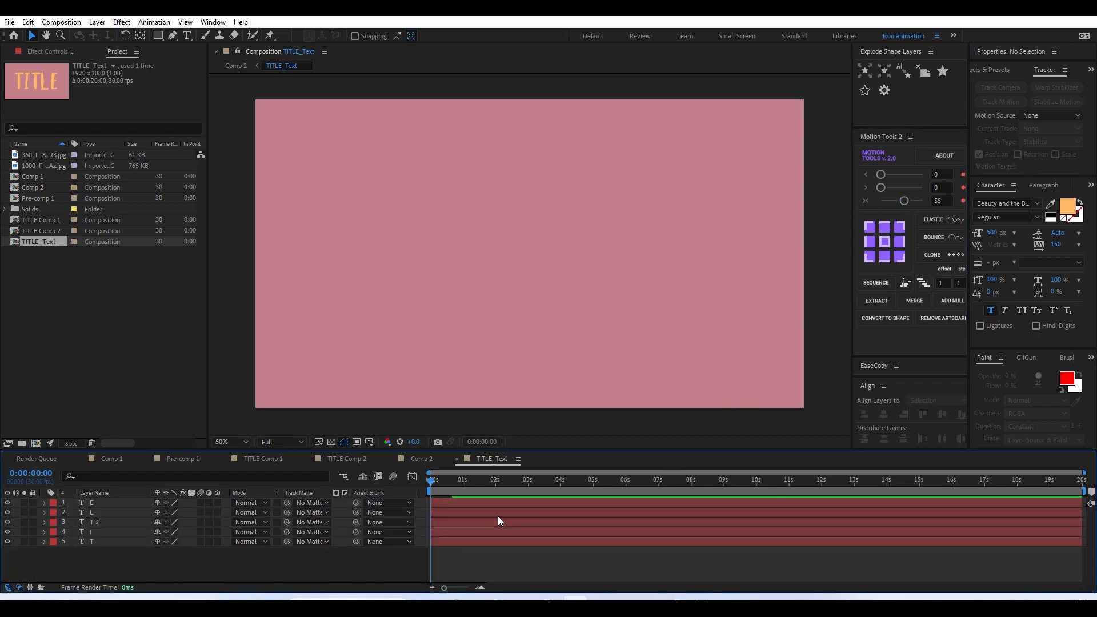
key(space)
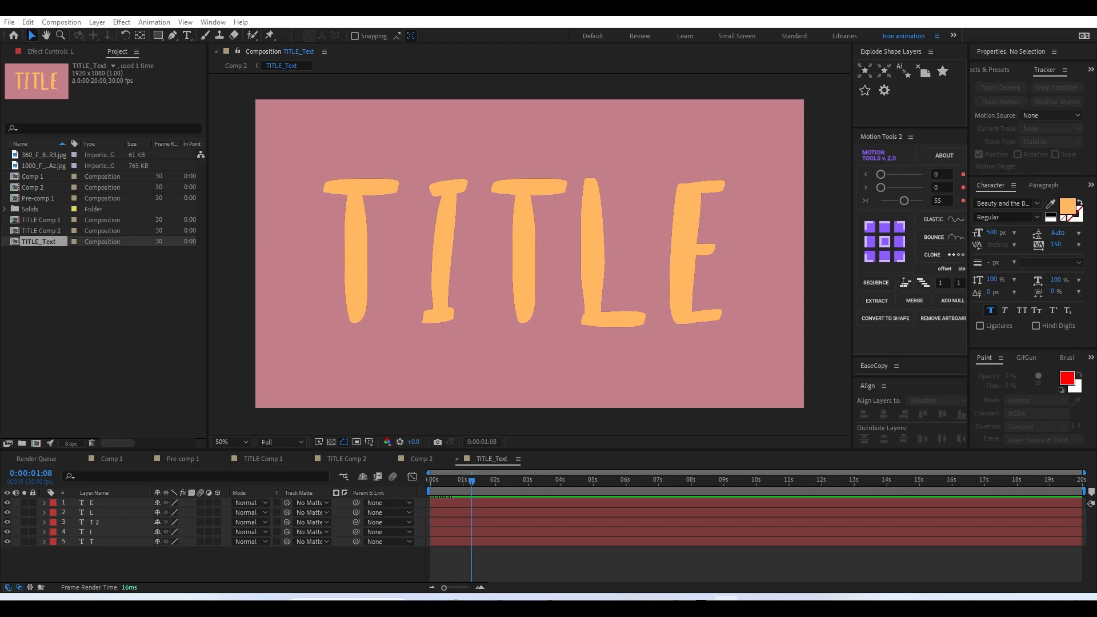
- Sequence the five letter layers in ascending order, applying the offset three times so they start one after another from T to E
click(452, 479)
drag(451, 479, 455, 481)
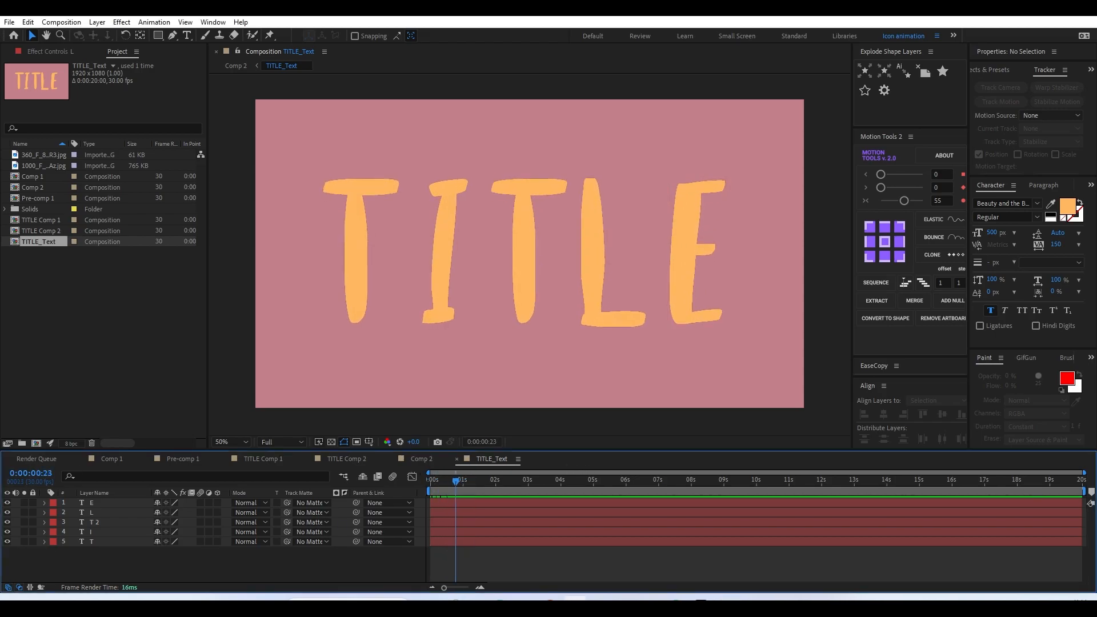
click(101, 542)
shift+click(103, 512)
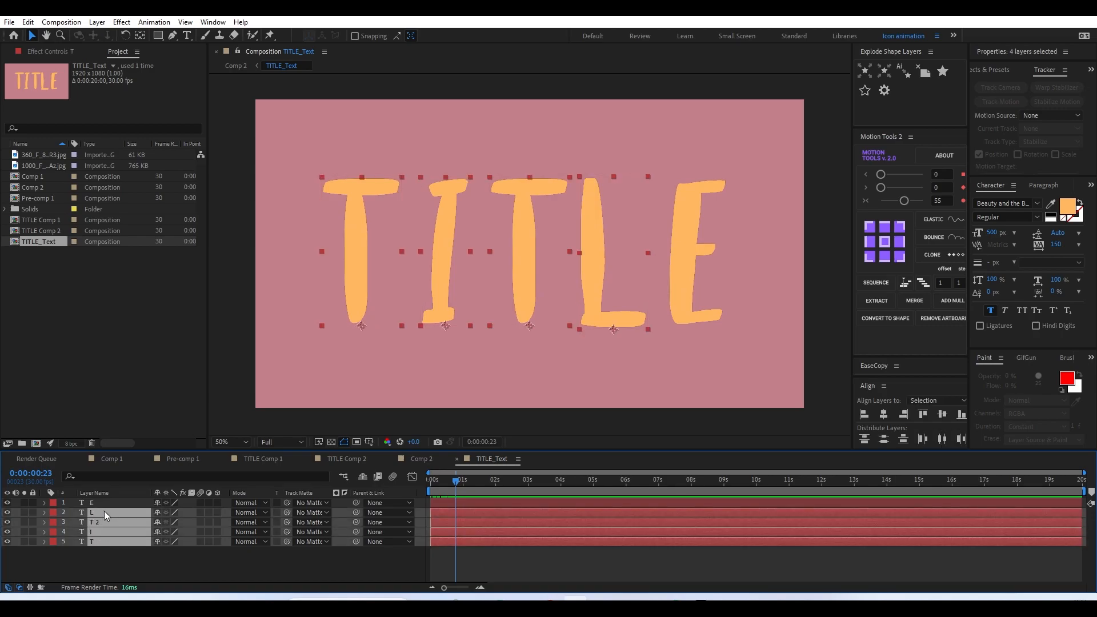
shift+click(109, 505)
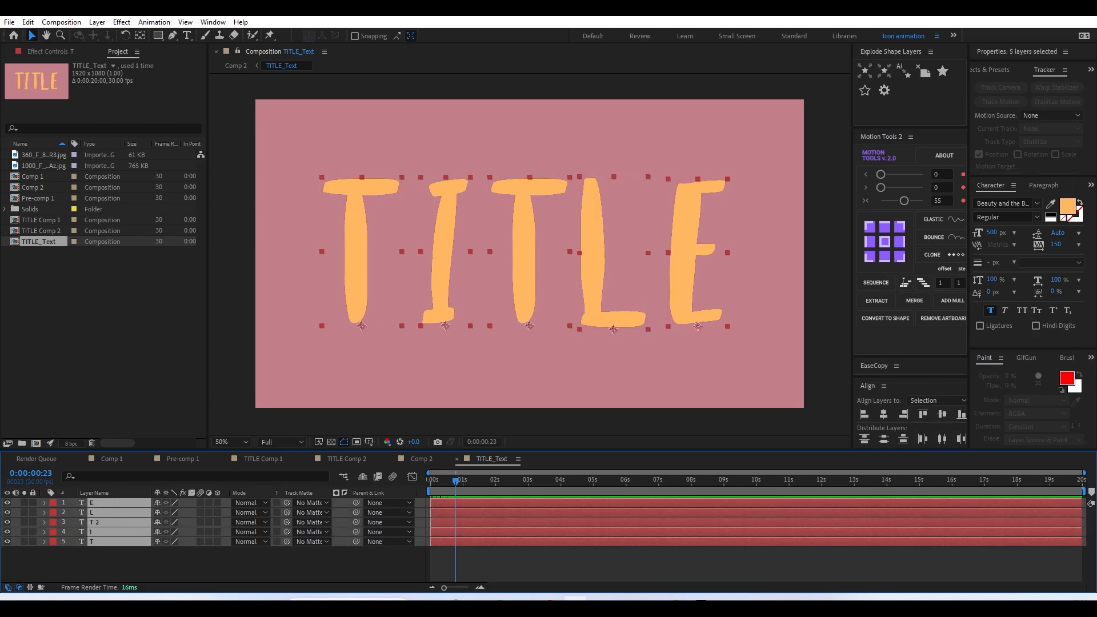
click(923, 283)
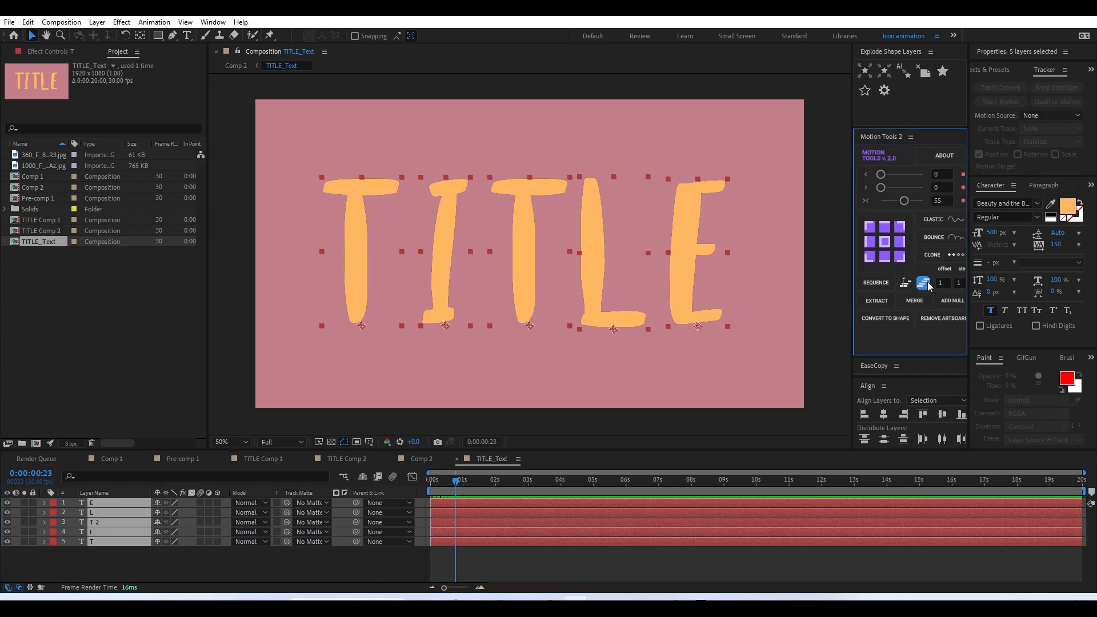
click(877, 283)
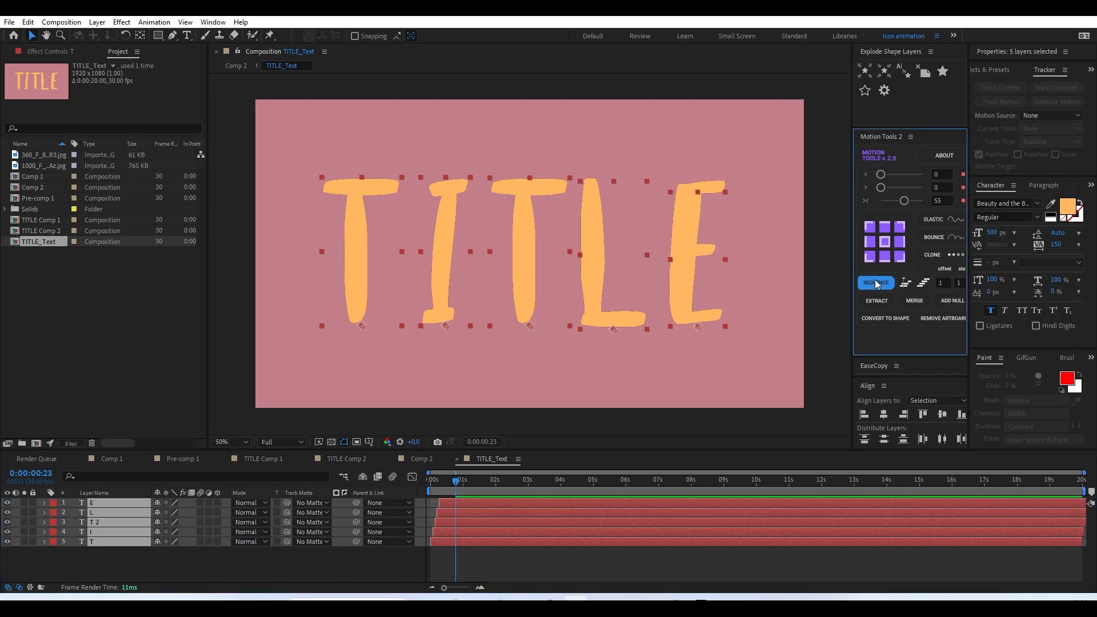
click(877, 283)
click(877, 283)
click(459, 561)
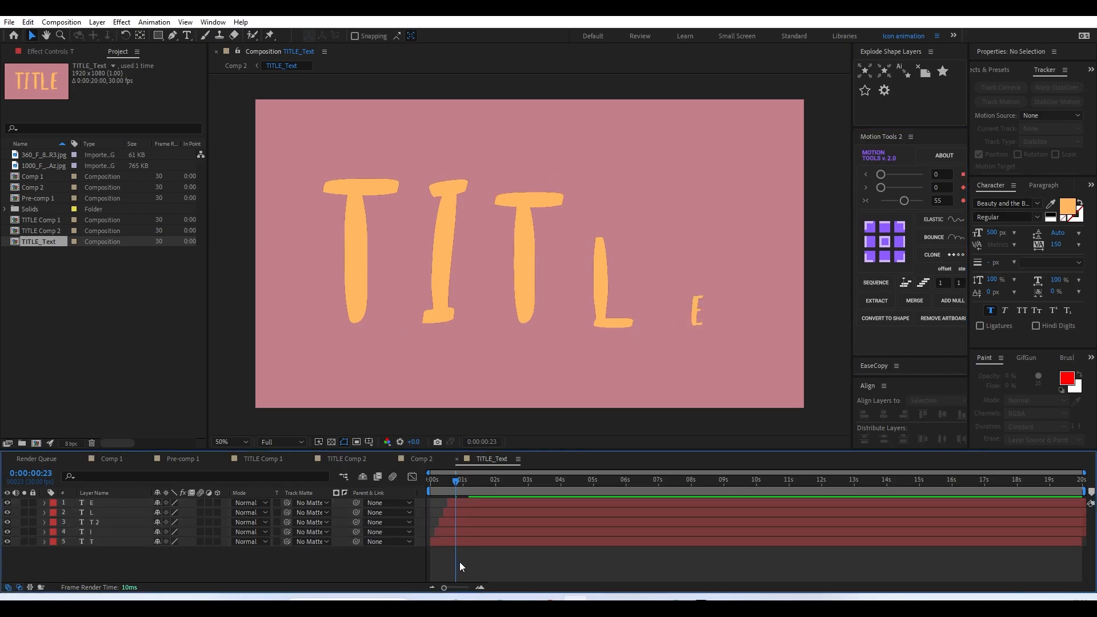
- Preview the staggered letters, apply the sequence offset to all five layers once more and play the result
key(space)
key(space)
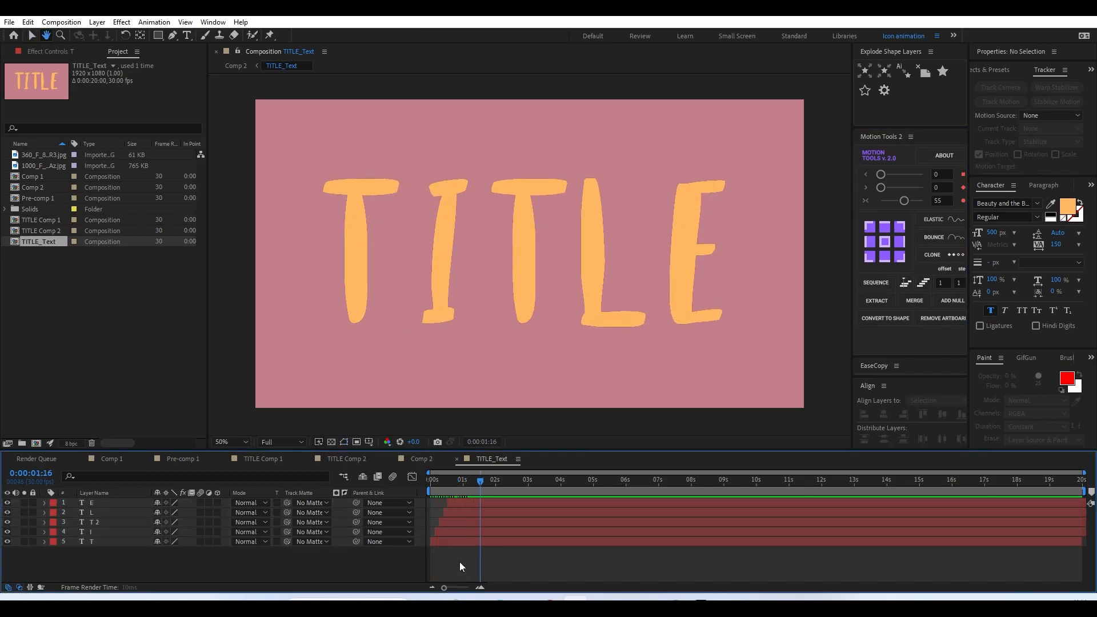
key(space)
key(space)
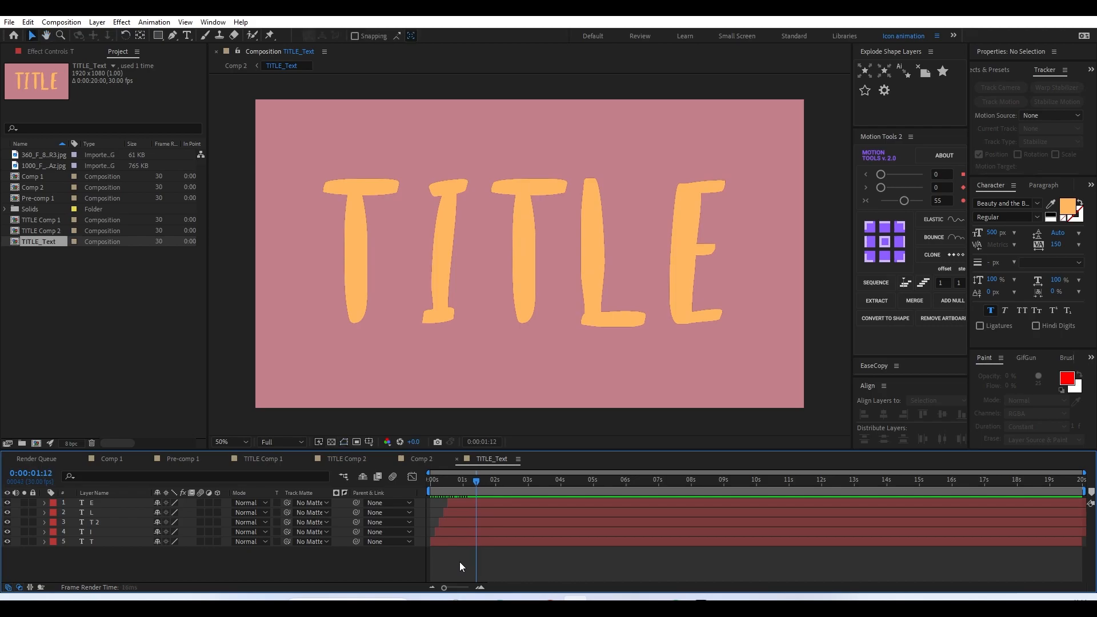
key(space)
key(space)
drag(460, 561, 495, 507)
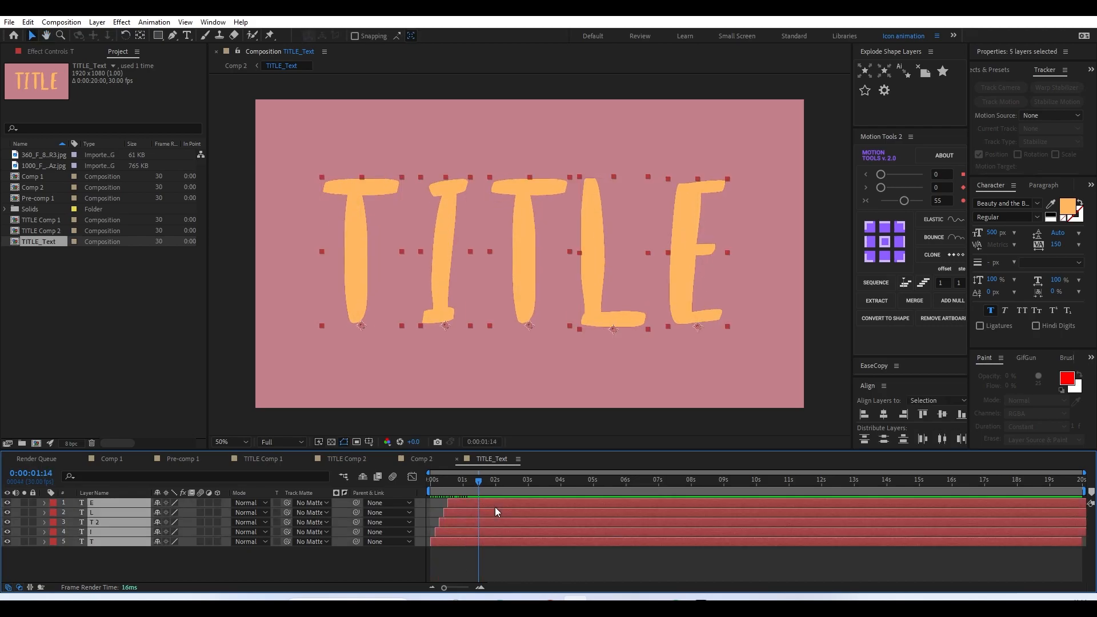
click(884, 283)
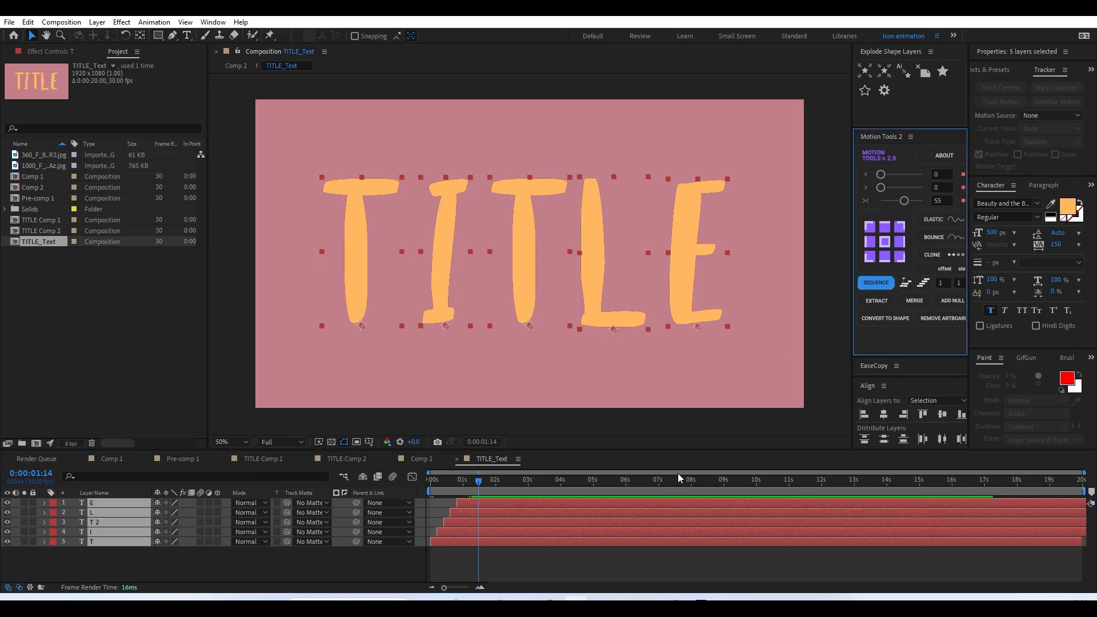
click(472, 552)
key(space)
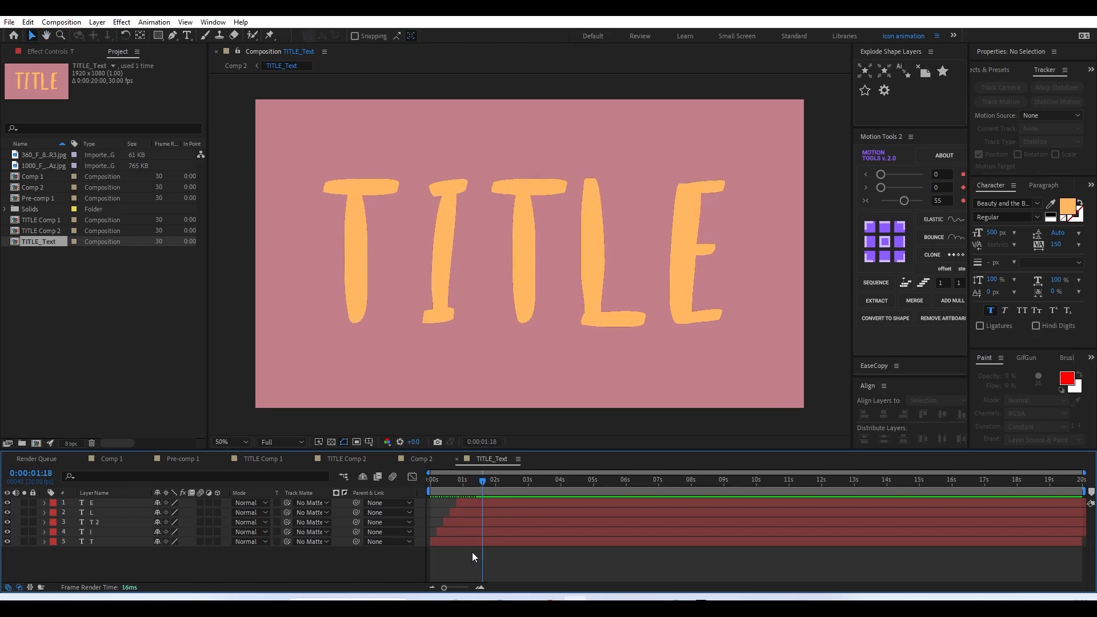
- Raise the easing of all the letters' Scale keyframes to 58, collapse the layers and preview the animation
key(u)
drag(495, 513, 430, 579)
click(906, 200)
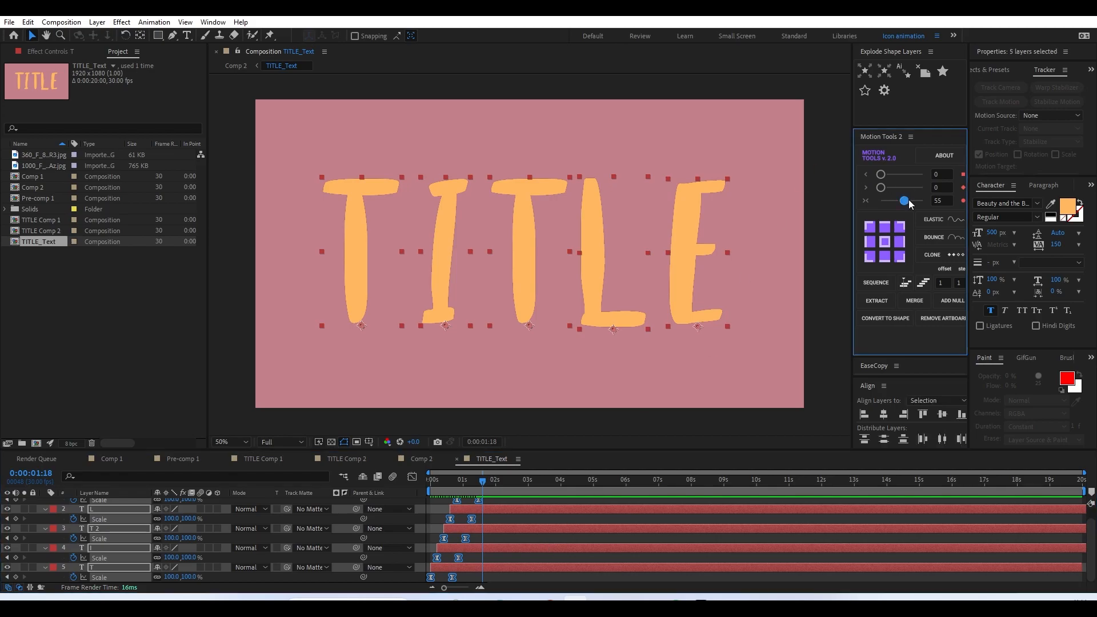
click(524, 521)
key(u)
key(space)
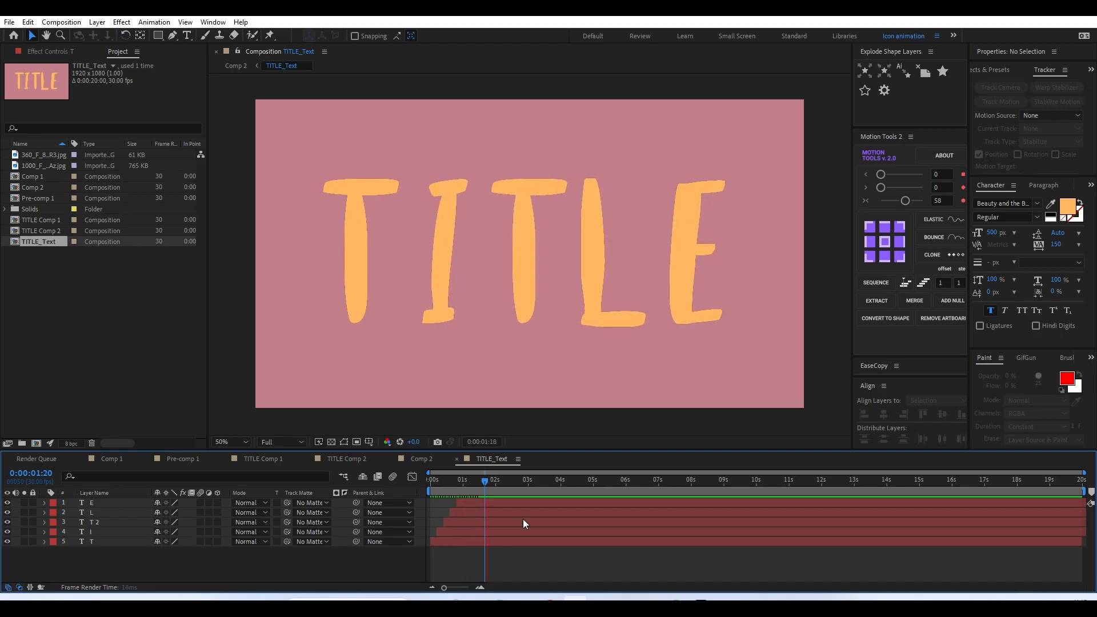
key(space)
- Add the expression wiggle(3,3) to the Rotation of the first T layer and preview the motion
drag(461, 488, 506, 497)
click(351, 224)
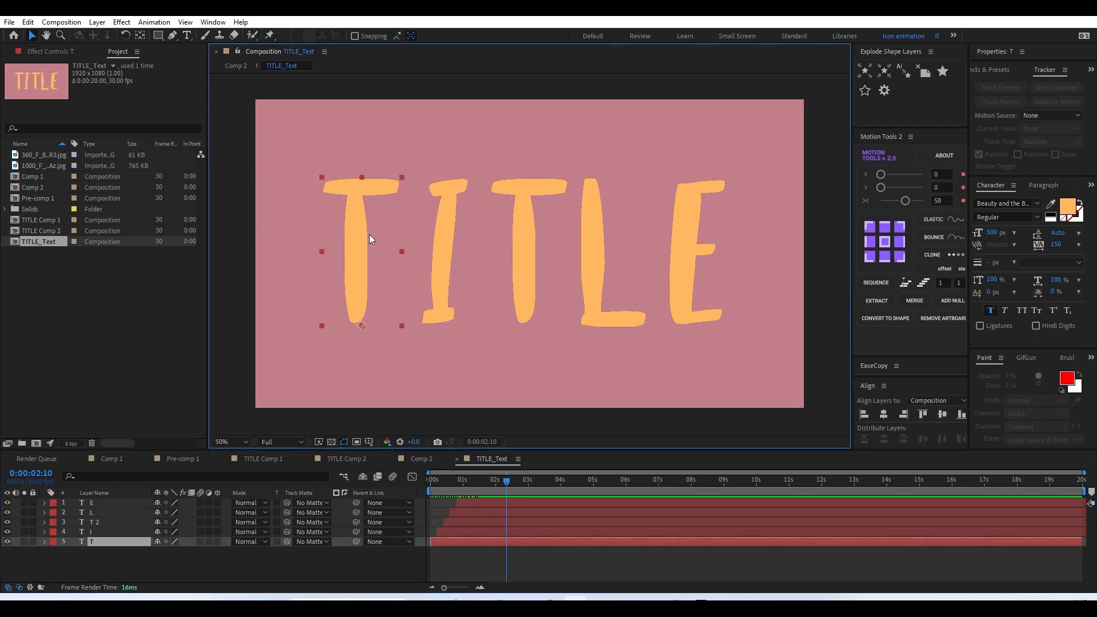
key(r)
alt+click(74, 552)
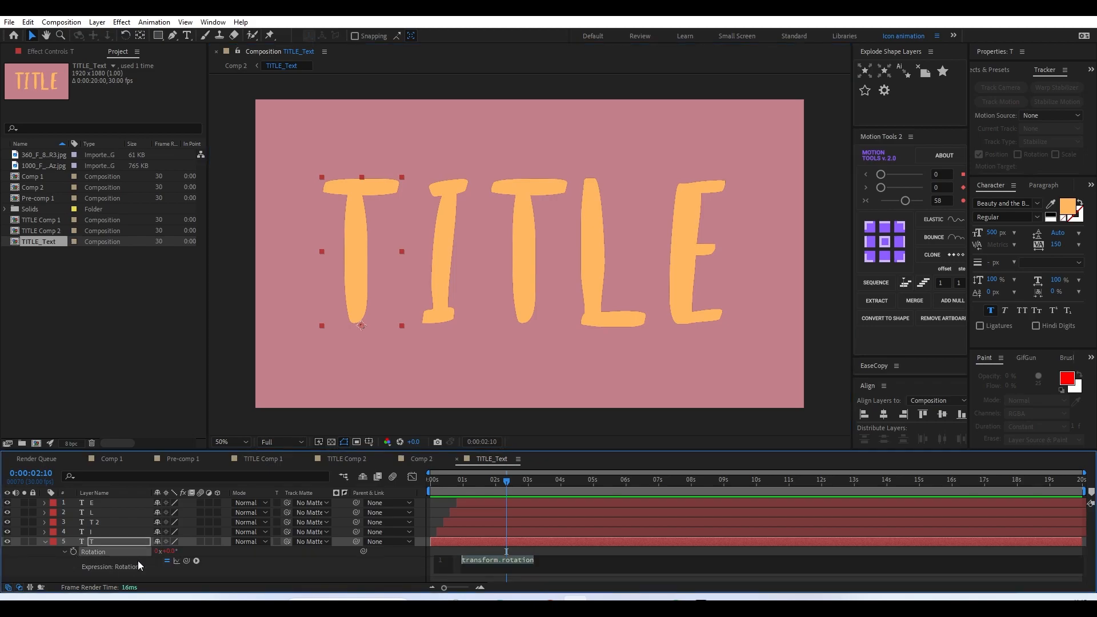
text(wi)
text(gg)
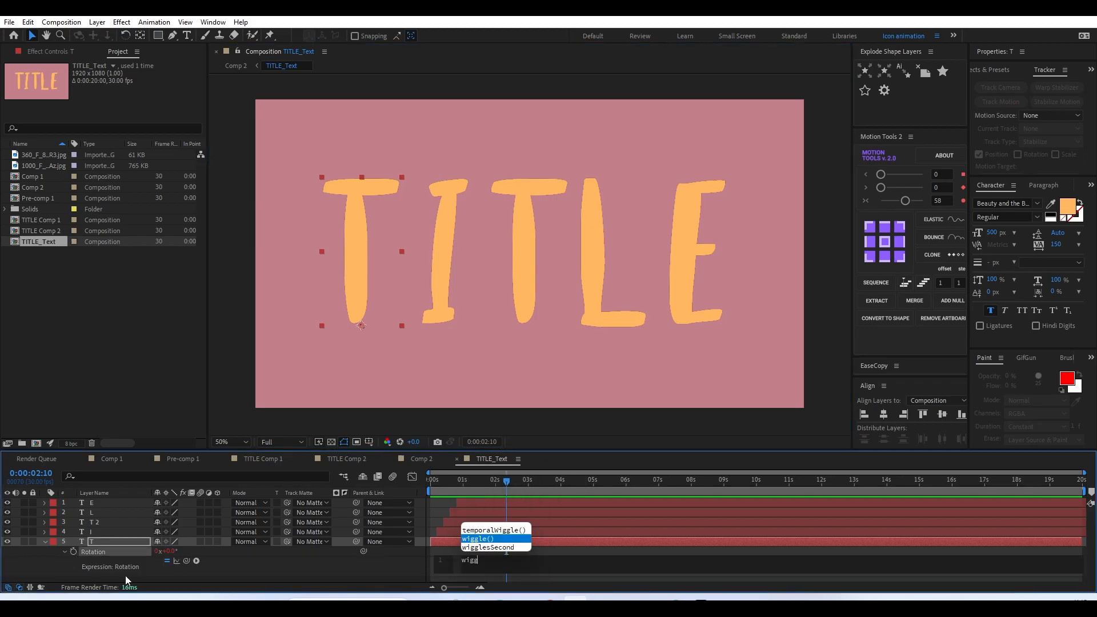
key(Return)
text(3,3)
key(ctrl+a)
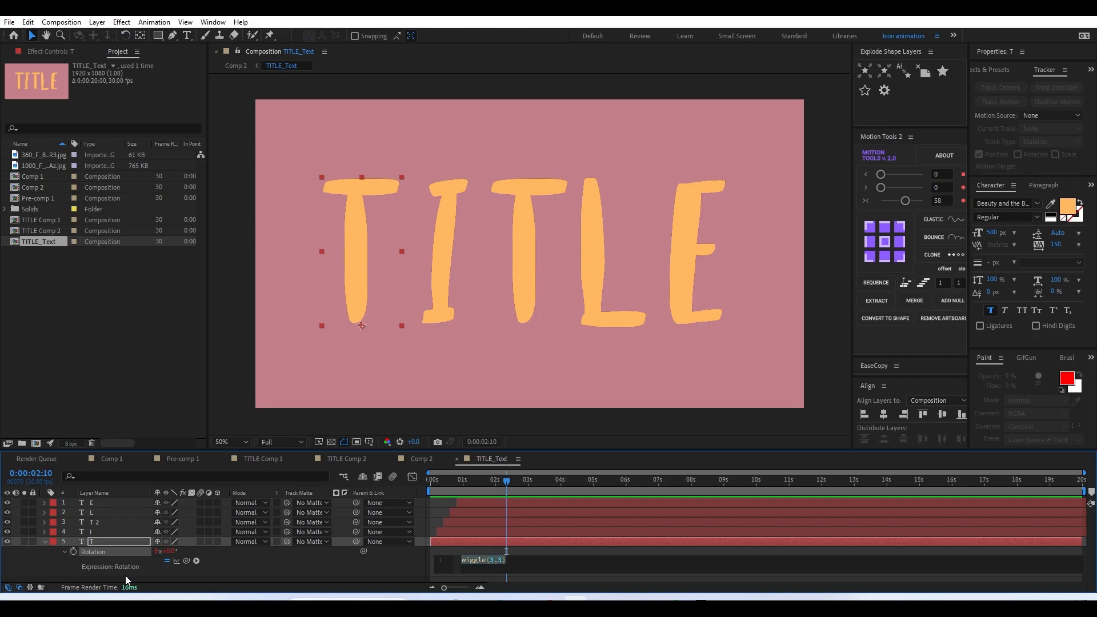
click(41, 564)
key(space)
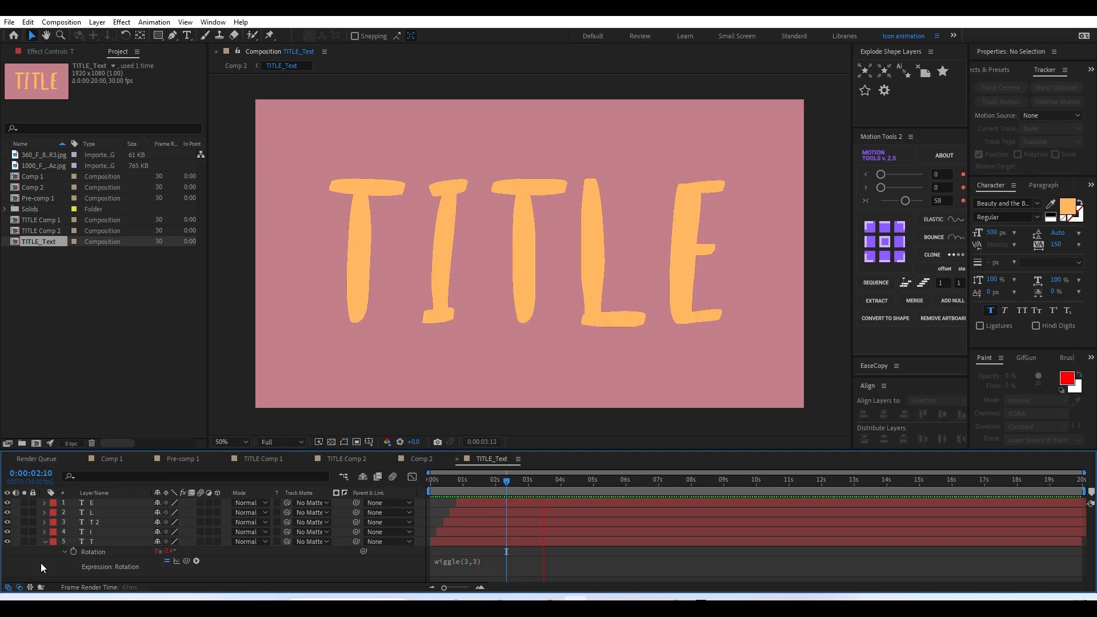
- Change the first T layer's Rotation expression to wiggle(2,2) and preview the motion
click(468, 561)
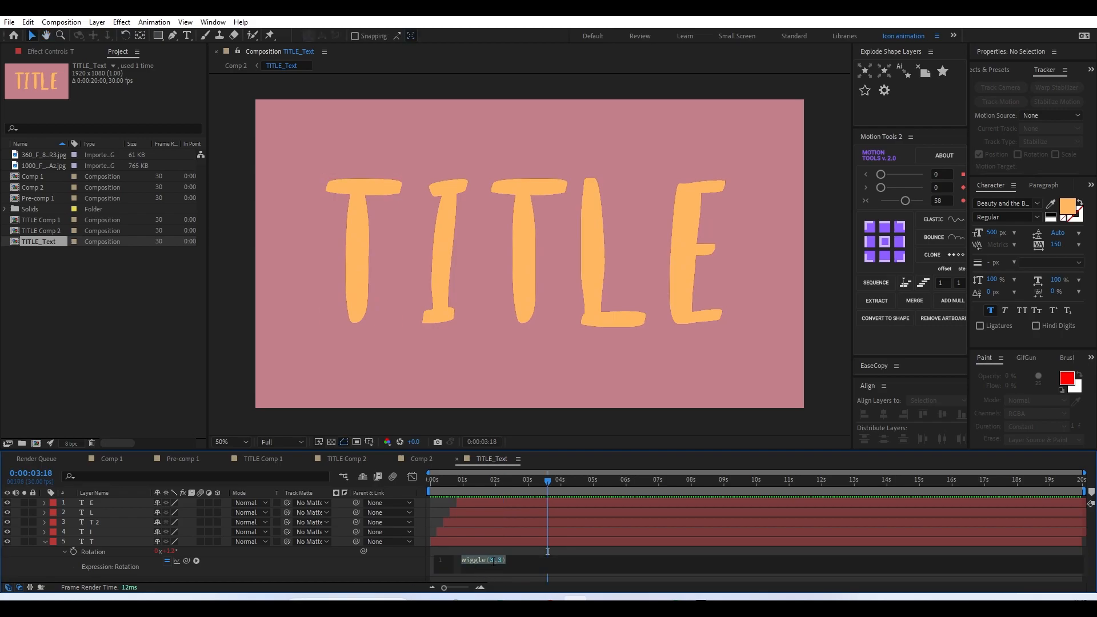
text(2)
key(BackSpace)
text(2)
click(390, 561)
key(space)
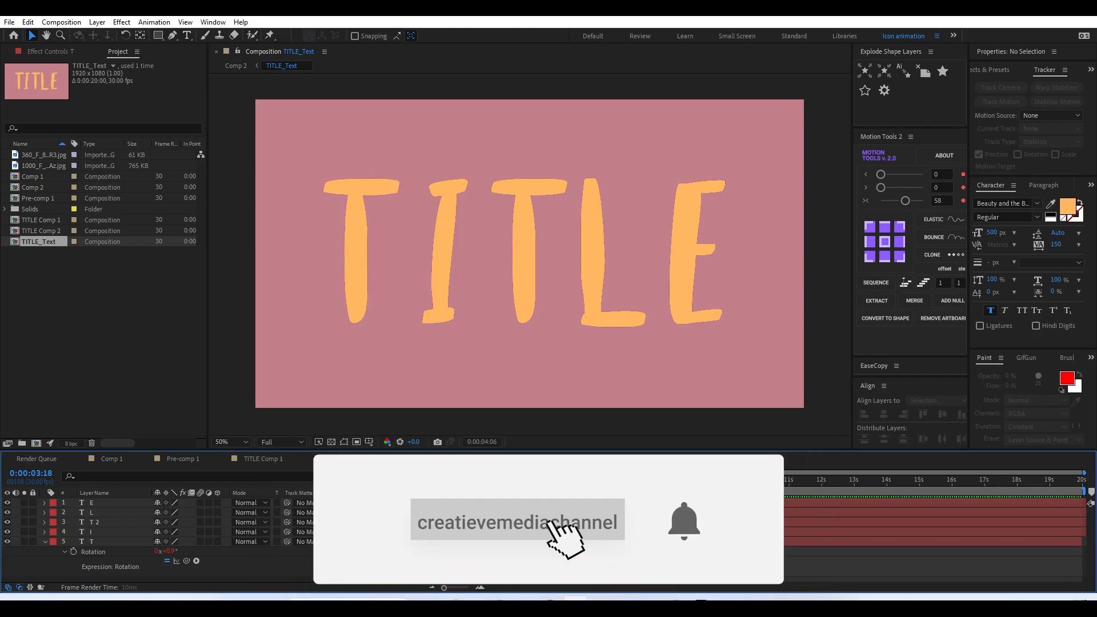
key(space)
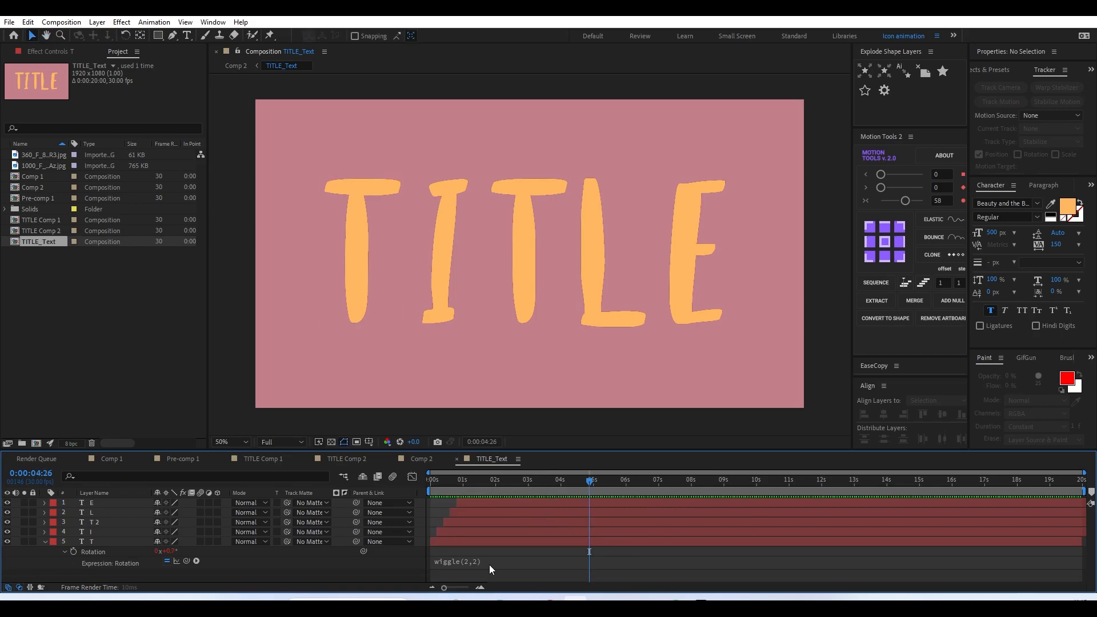
- Copy the first T's Rotation expression, collapse that layer and reveal the Rotation property of the other four letter layers
click(490, 565)
key(ctrl+c)
click(279, 568)
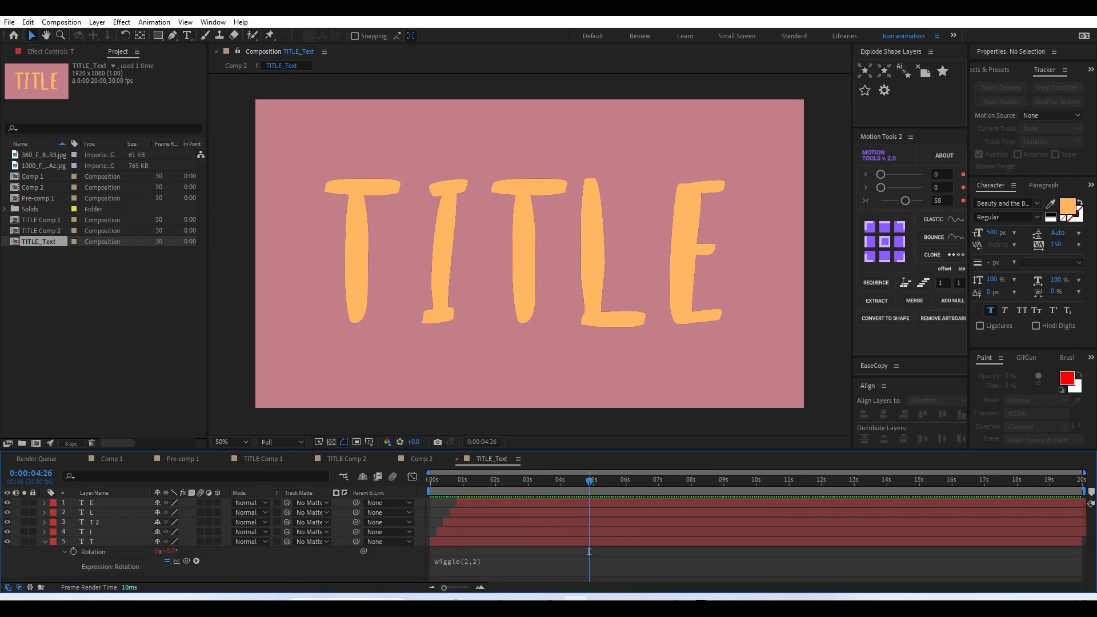
click(45, 542)
click(96, 533)
shift+click(105, 505)
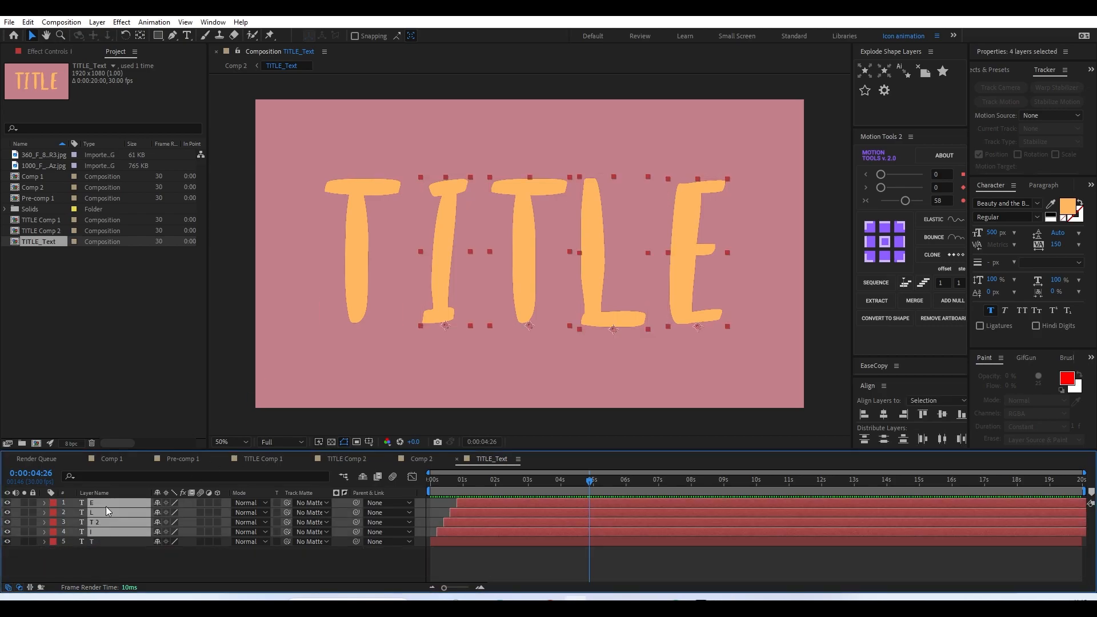
key(r)
click(210, 513)
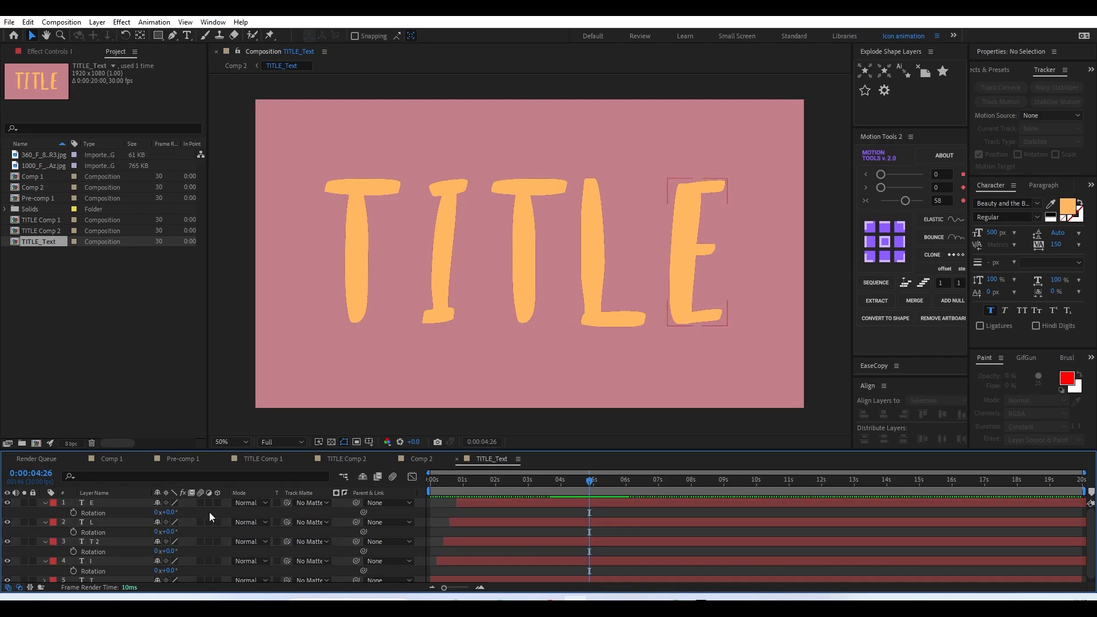
- Apply the copied expression wiggle(2,2) to the Rotation of the I layer and deselect it
alt+click(73, 571)
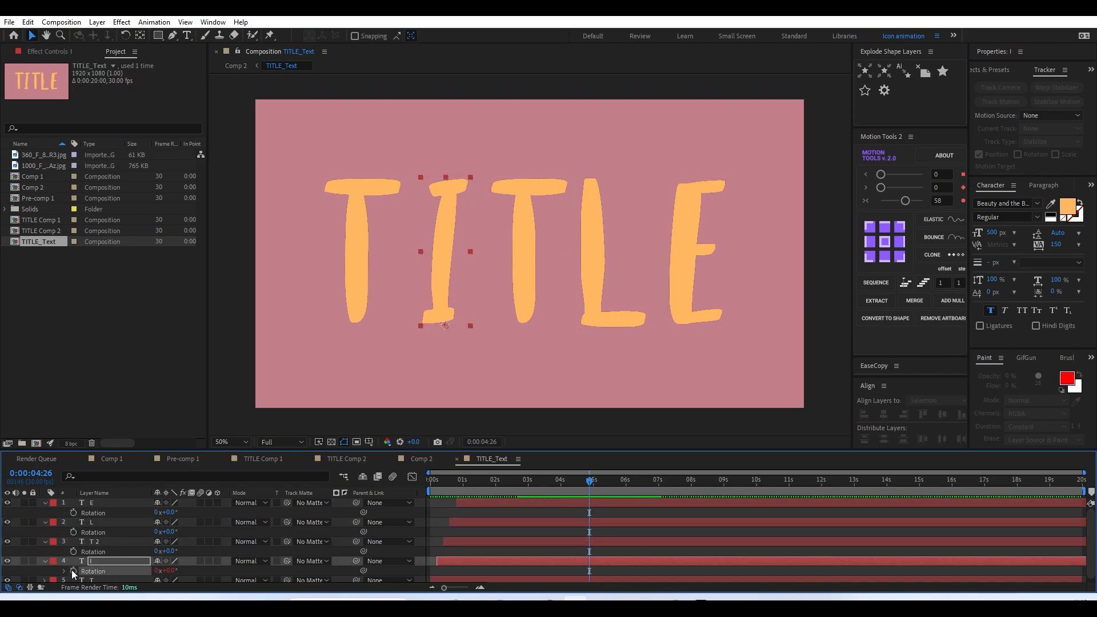
text(wiggle(2,2))
key(KP_Enter)
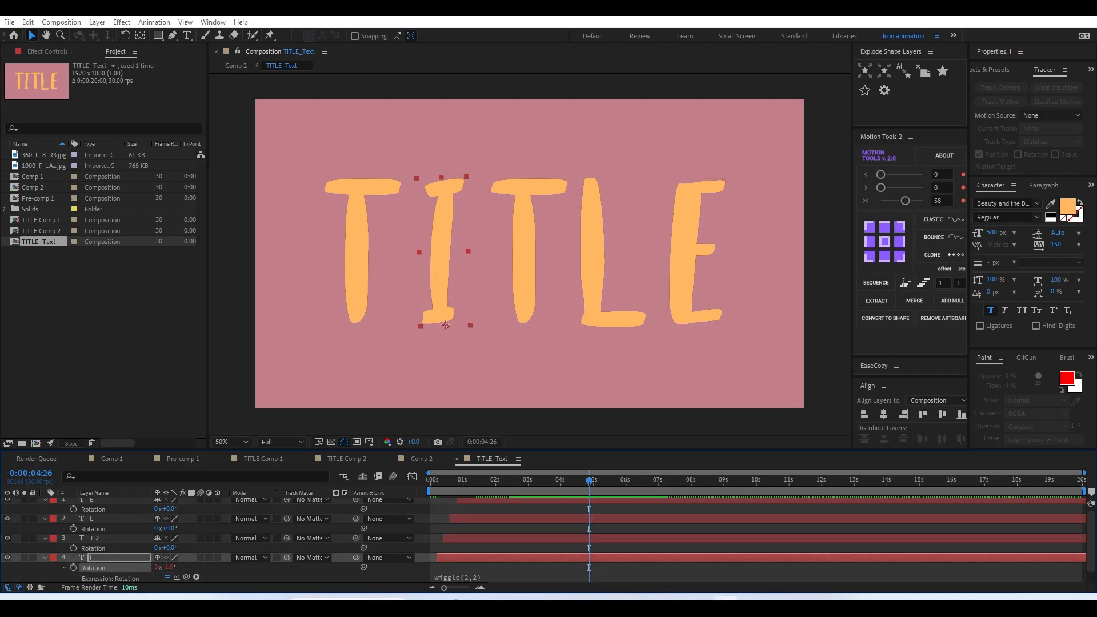
click(51, 548)
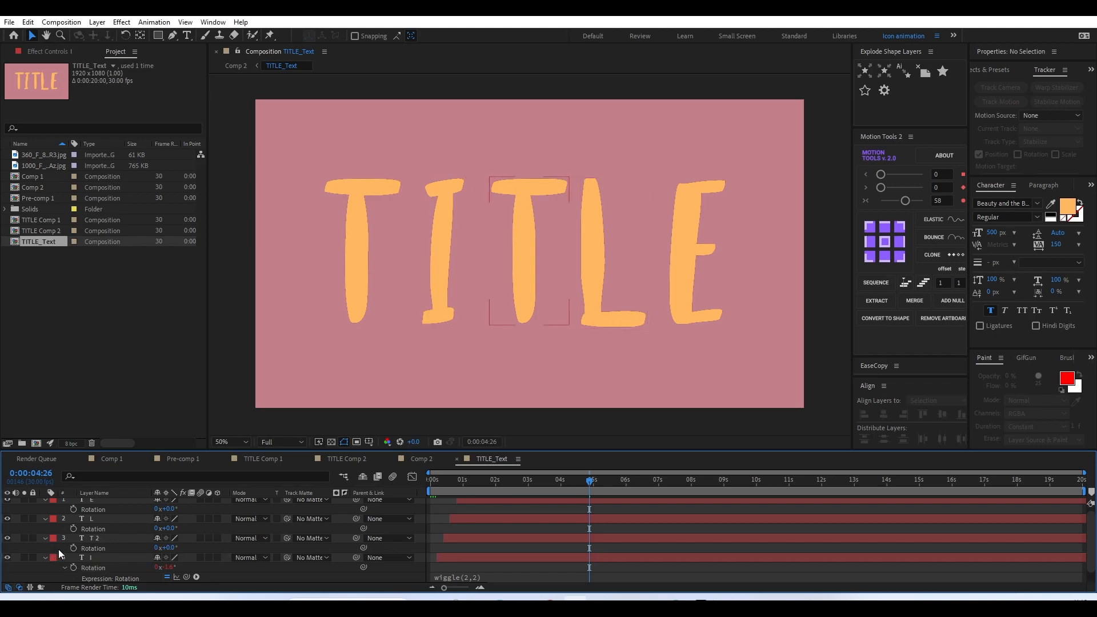
- Apply the expression wiggle(2,2) to the Rotation of the T 2, L and E layers
alt+click(73, 548)
key(ctrl+v)
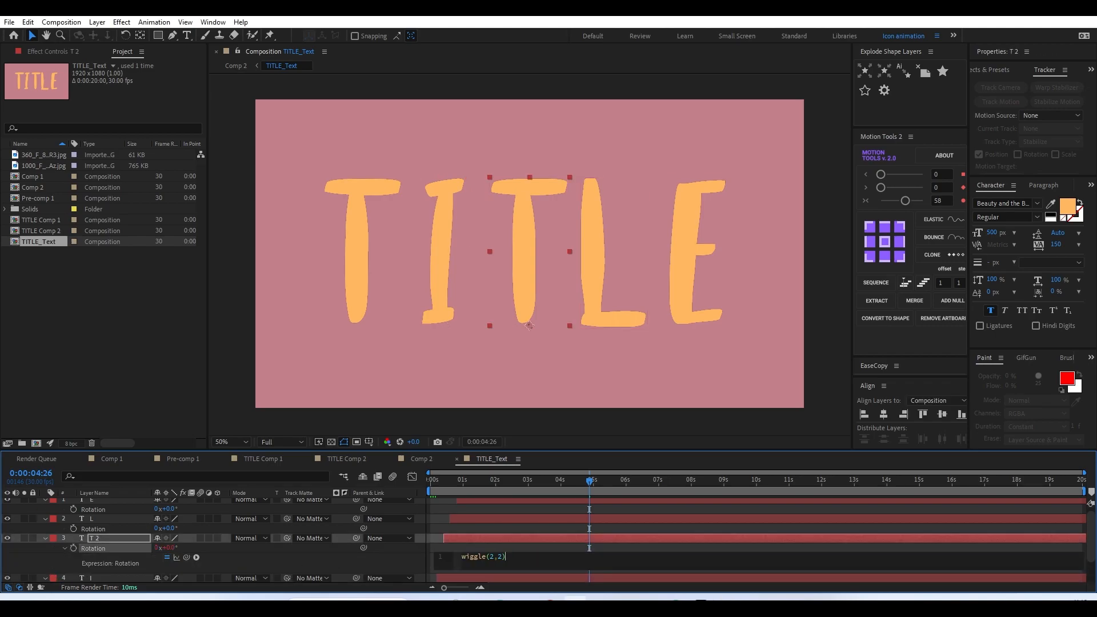
click(57, 544)
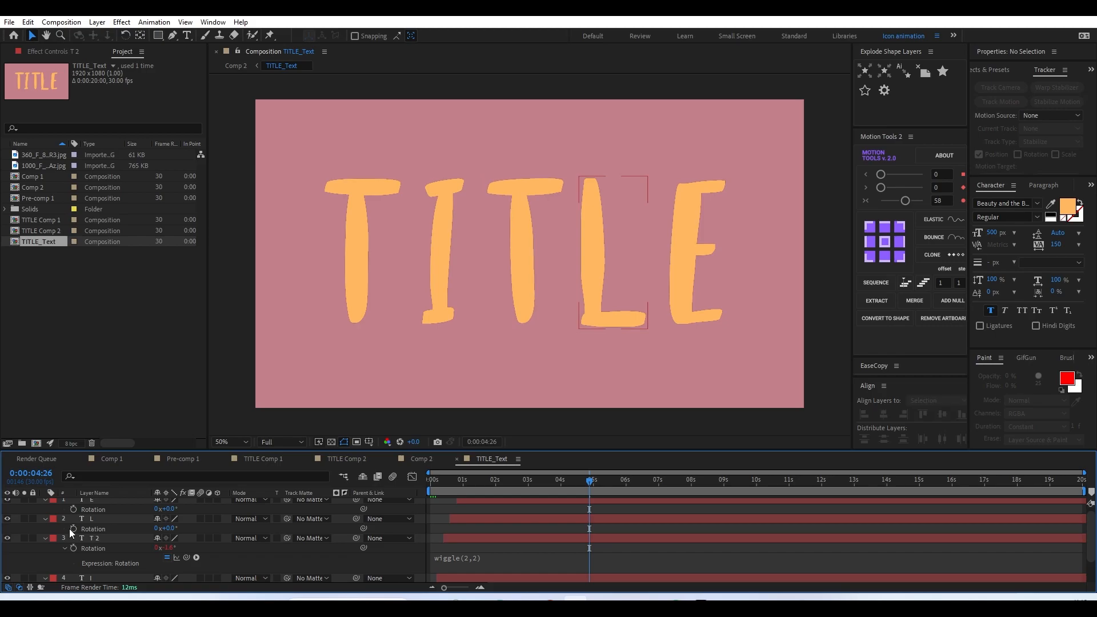
alt+click(72, 529)
text(wiggle(2,2))
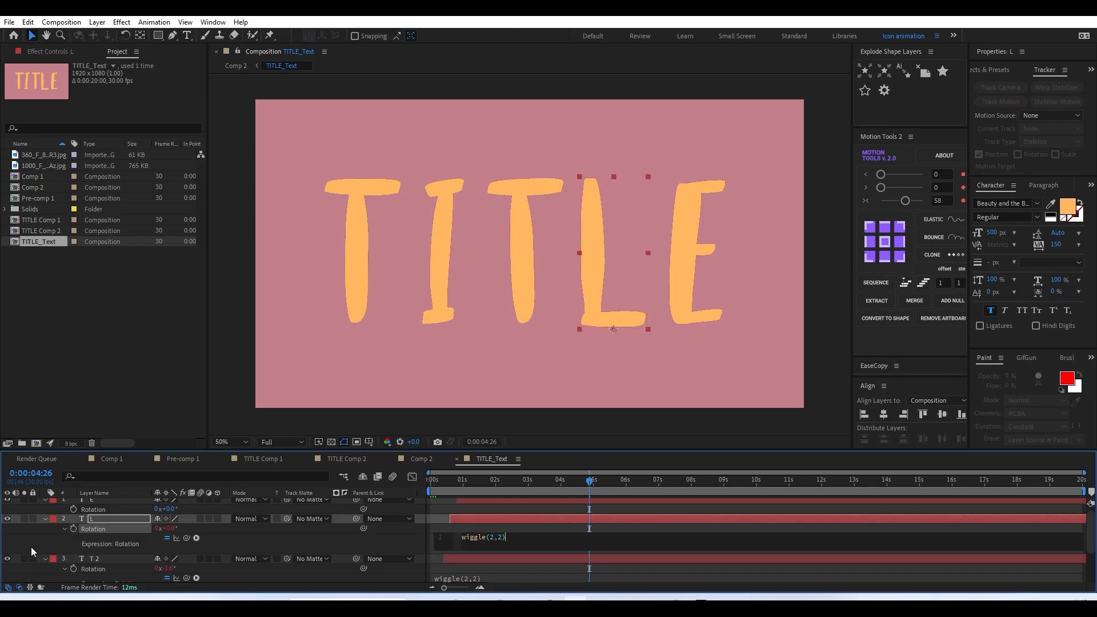
click(56, 523)
scroll(96, 539, up, 1)
alt+click(71, 515)
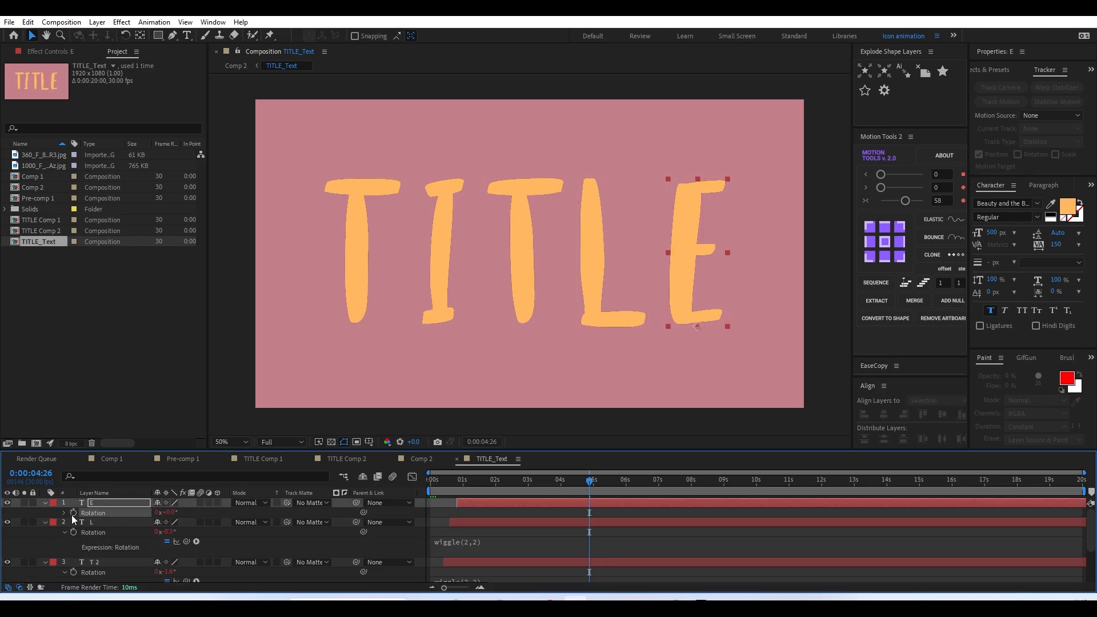
text(wiggle(2,2))
click(41, 530)
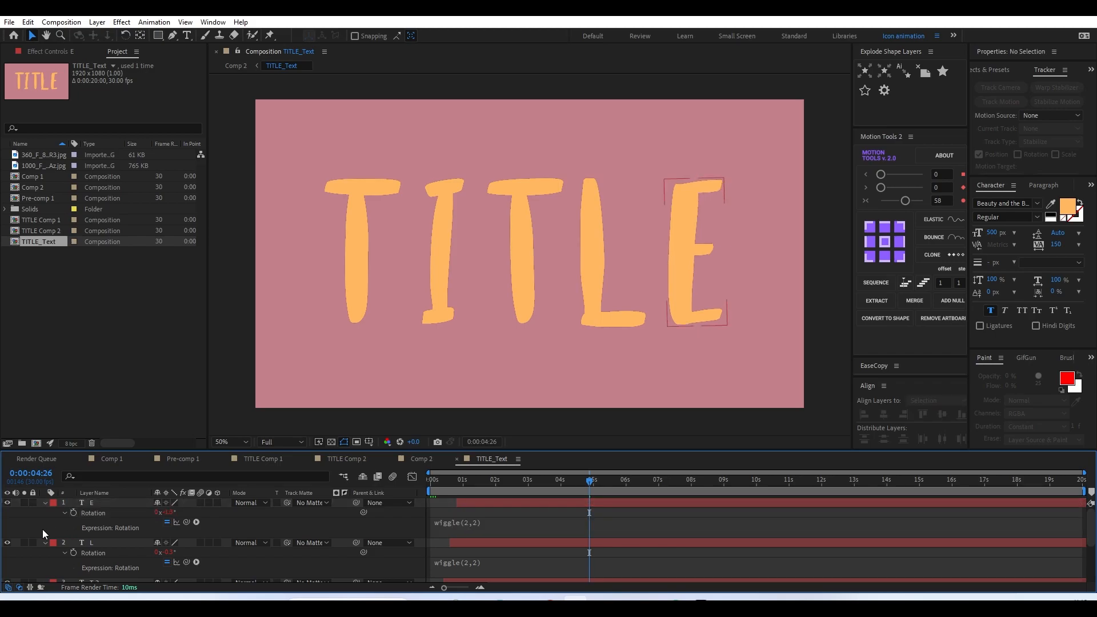
- Collapse the properties of all letter layers, preview the wiggling letters and move the playhead to 0:00:01:10
scroll(337, 540, down, 3)
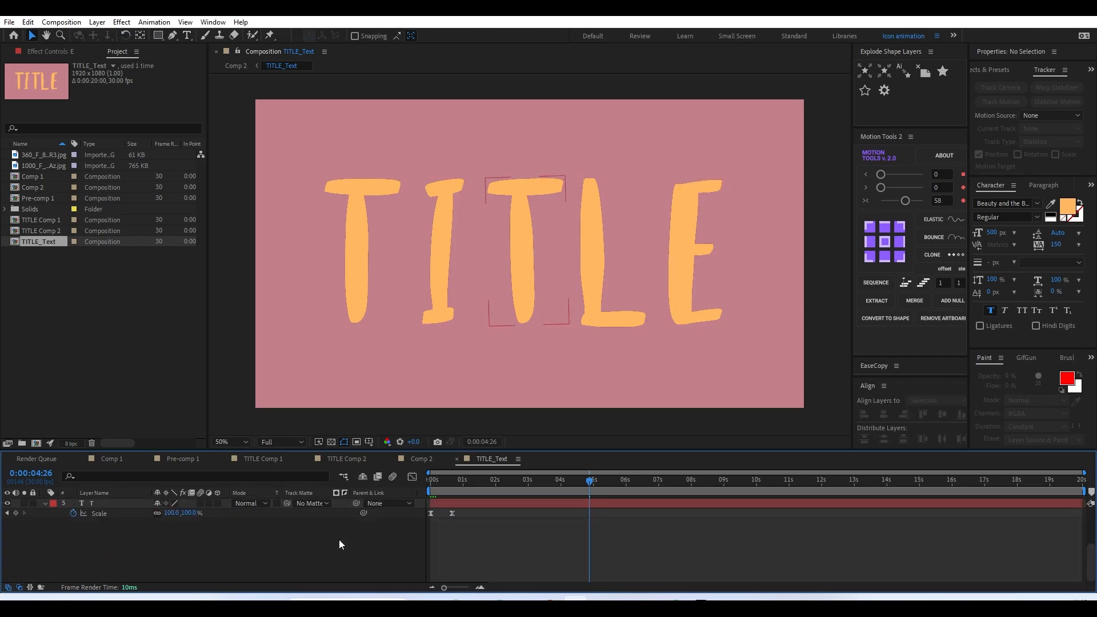
key(s)
key(s)
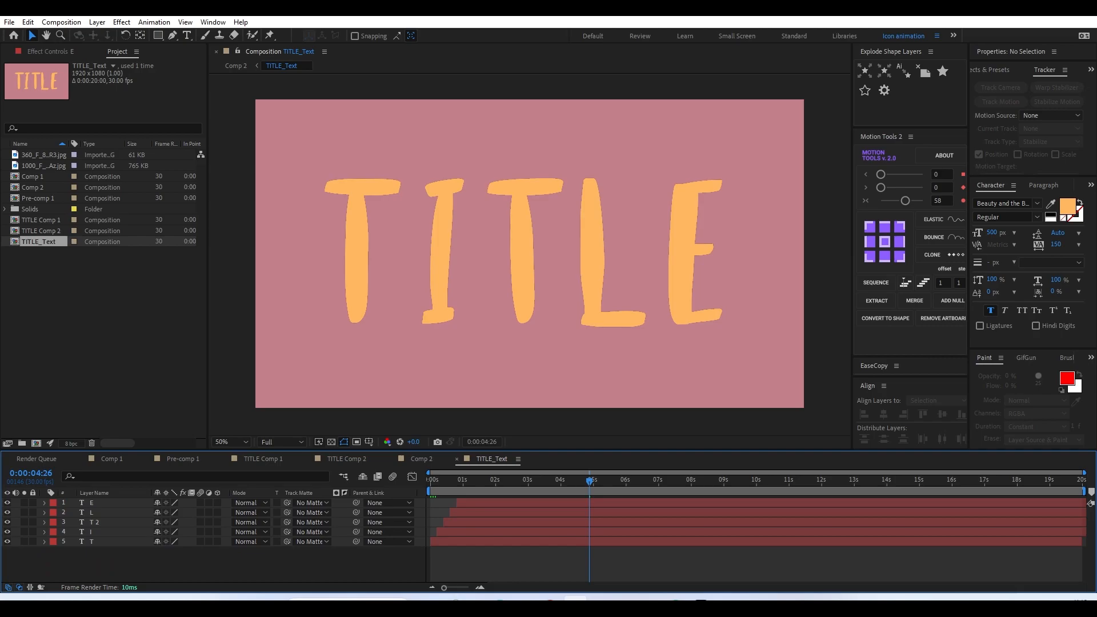
click(227, 558)
key(space)
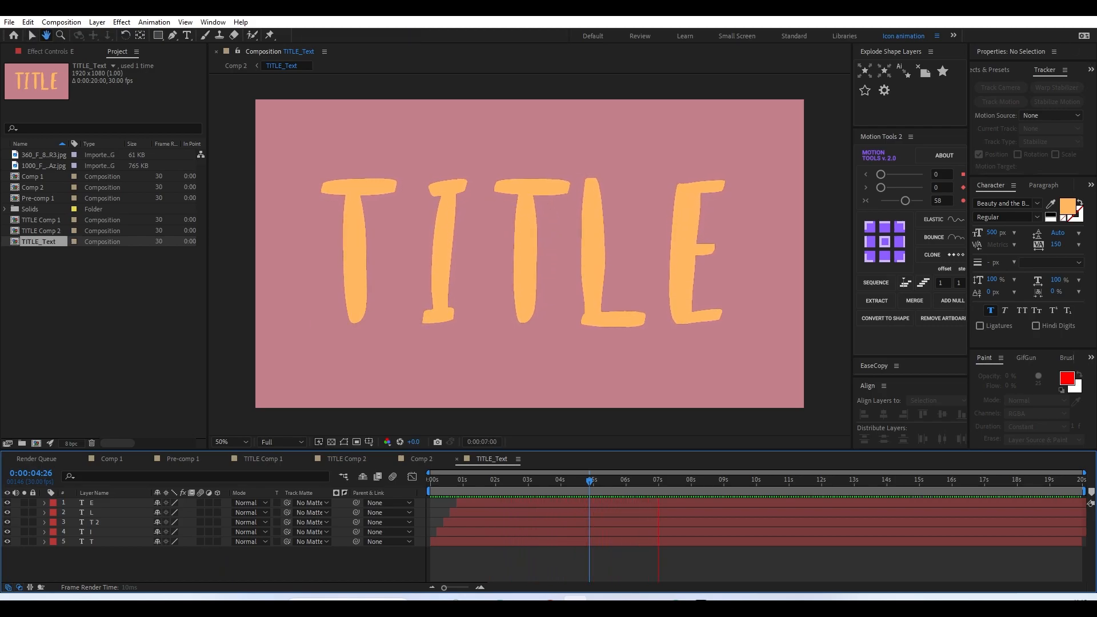
key(space)
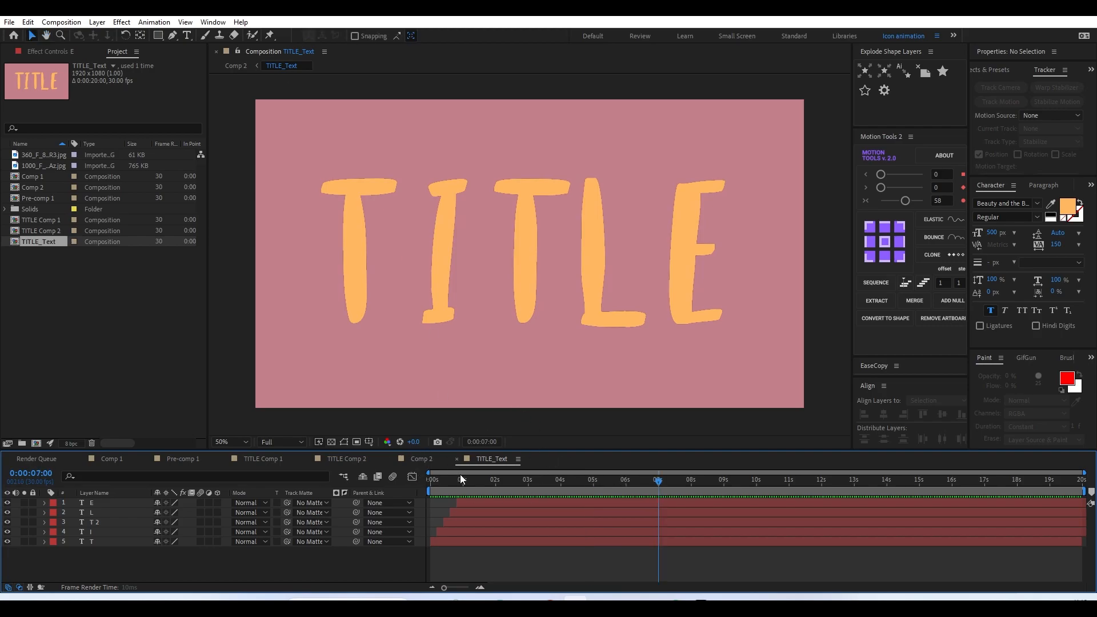
mouse_move(468, 482)
mouse_down()
mouse_move(454, 485)
mouse_move(475, 482)
mouse_up()
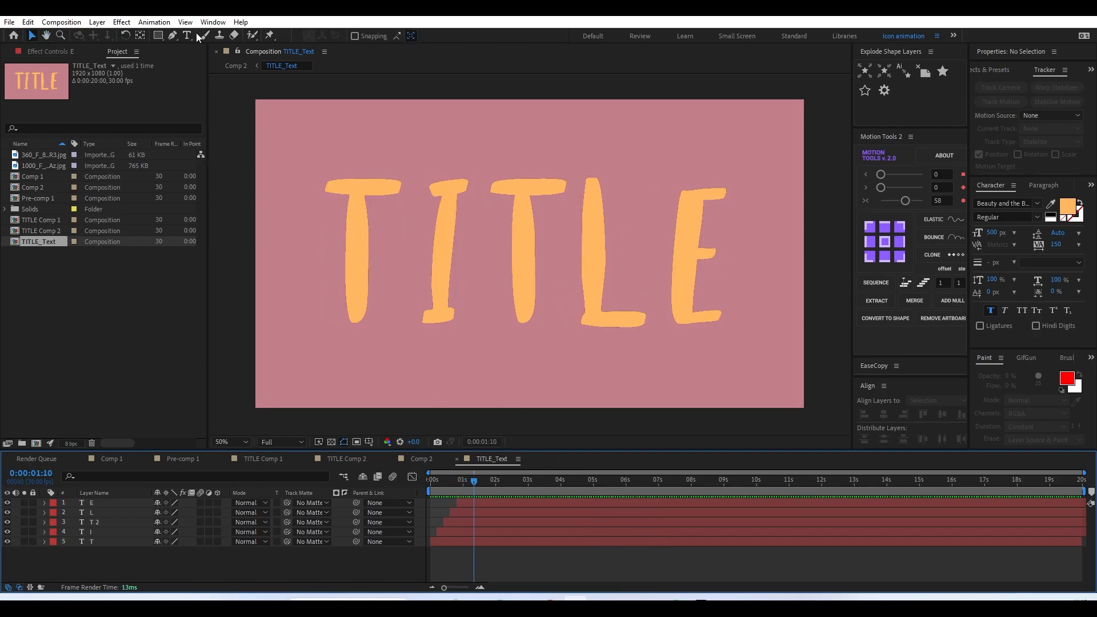
- Switch to Comp 2 and add the 1000_F cracker texture image beneath the TITLE_Text layer
click(244, 65)
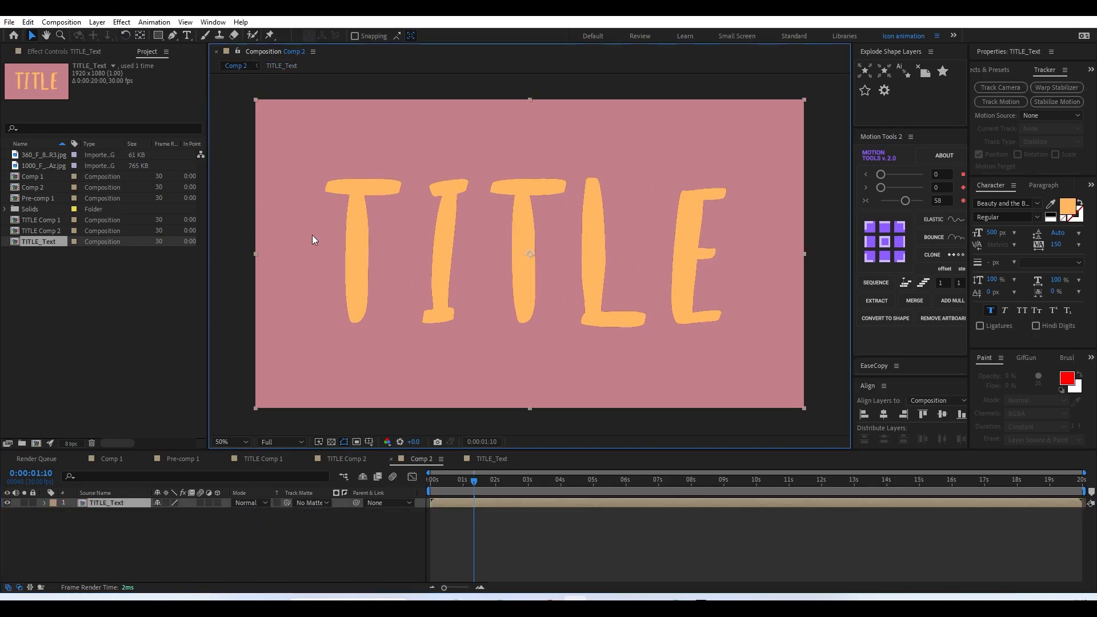
right_click(130, 541)
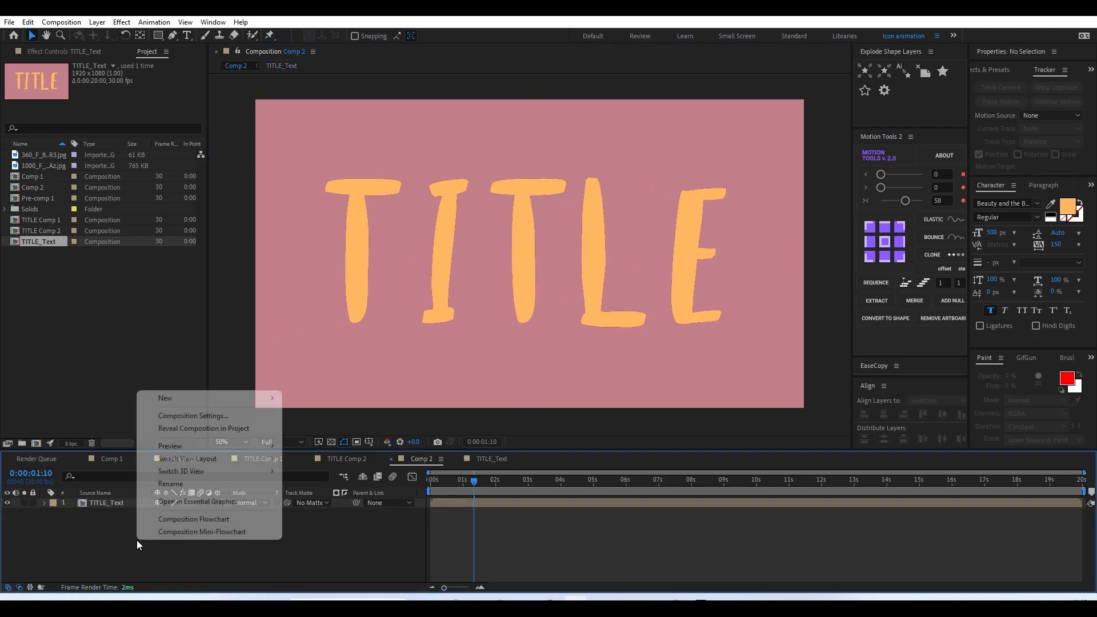
mouse_move(232, 400)
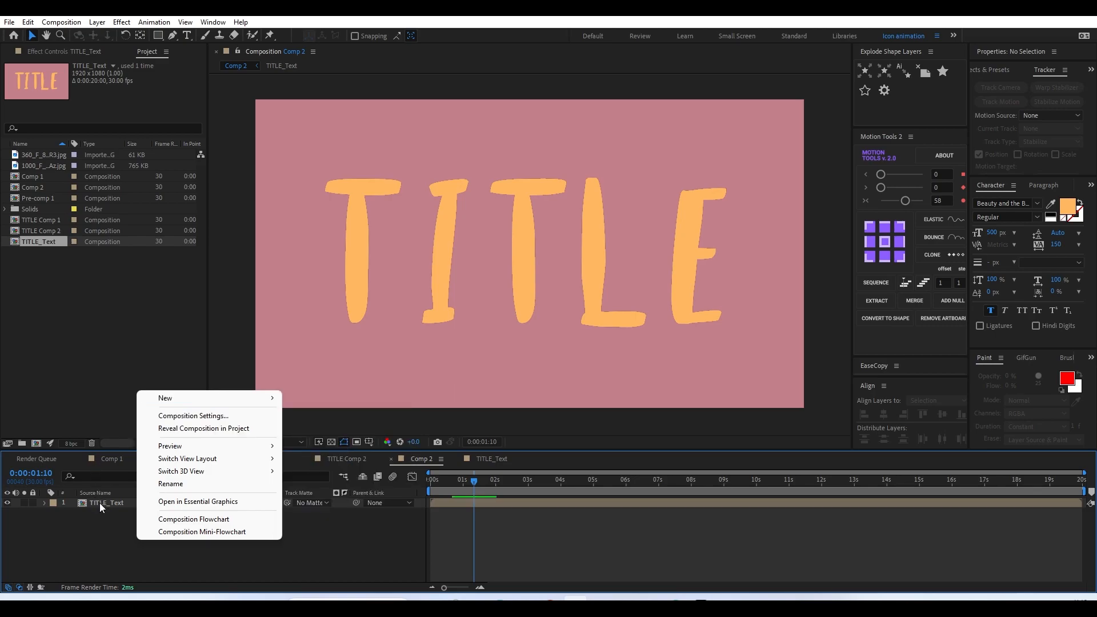
click(101, 358)
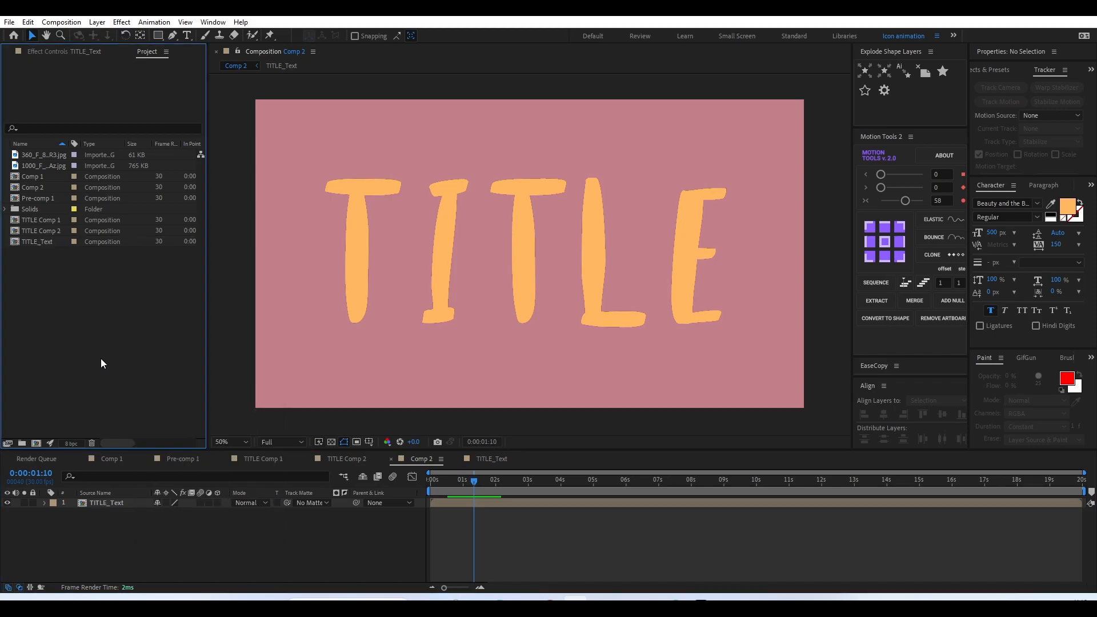
click(52, 154)
click(43, 165)
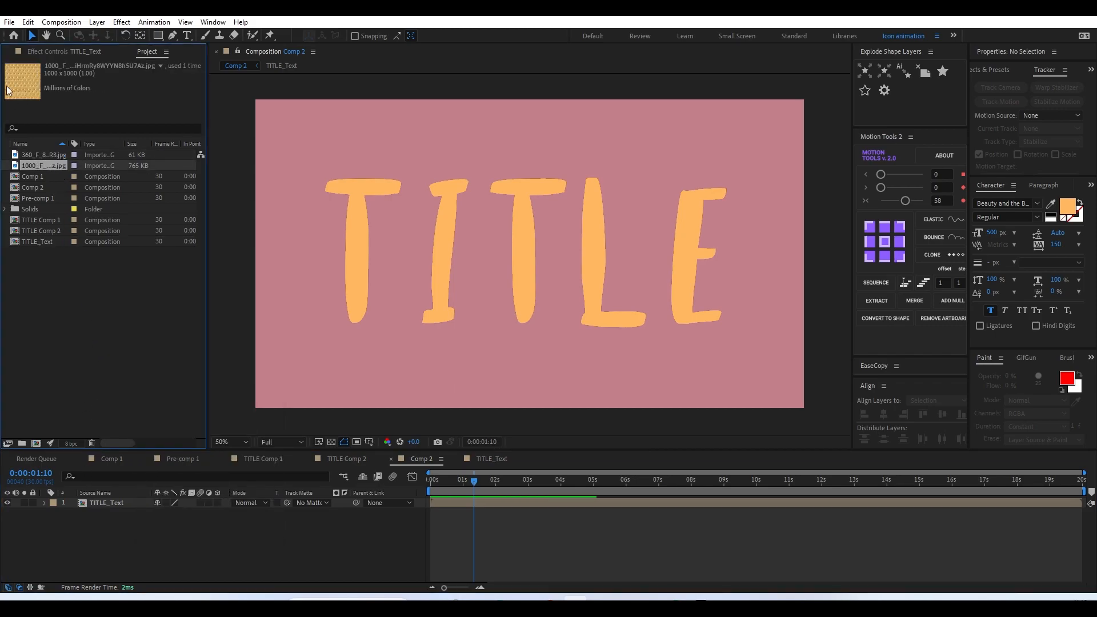
drag(36, 163, 181, 502)
drag(451, 288, 49, 162)
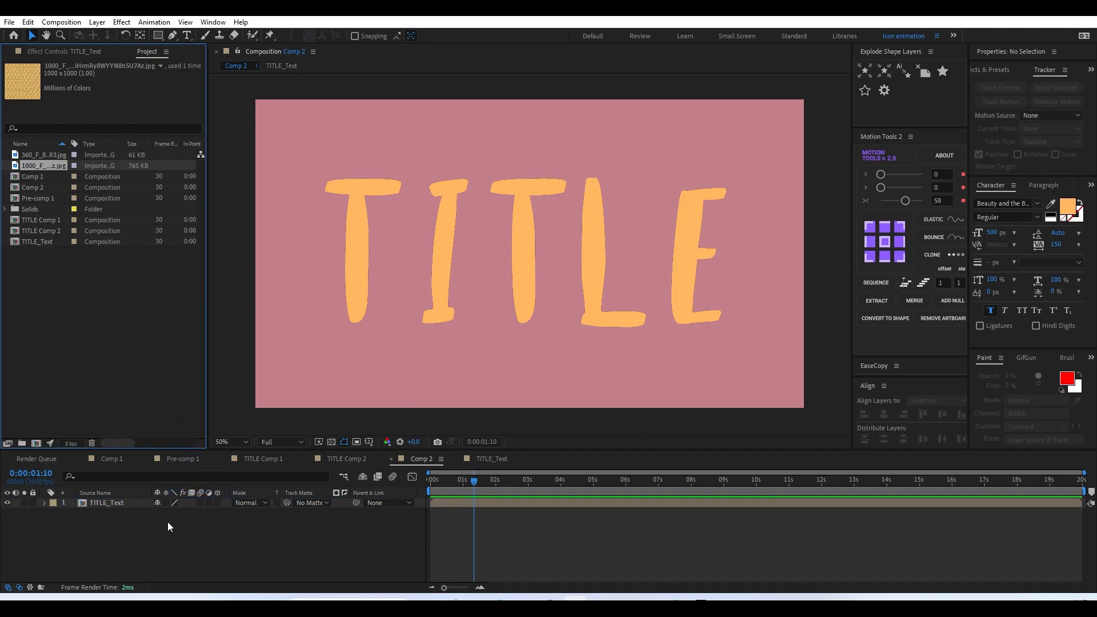
drag(168, 522, 168, 522)
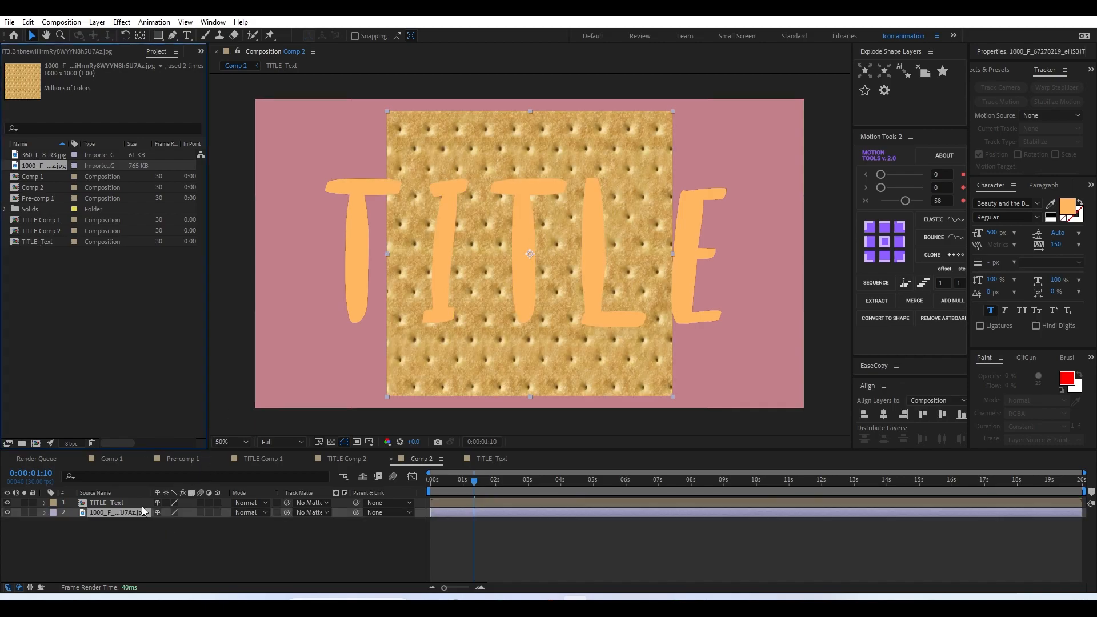
- Try the texture image as the track matte of TITLE_Text with the matte inverted
drag(287, 502, 128, 517)
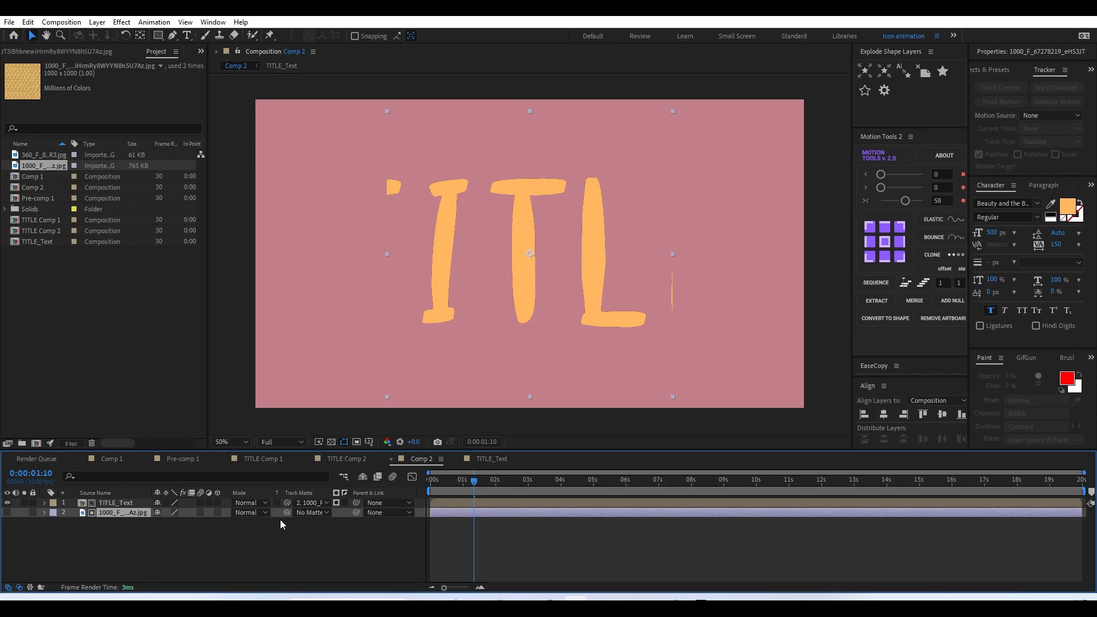
click(345, 502)
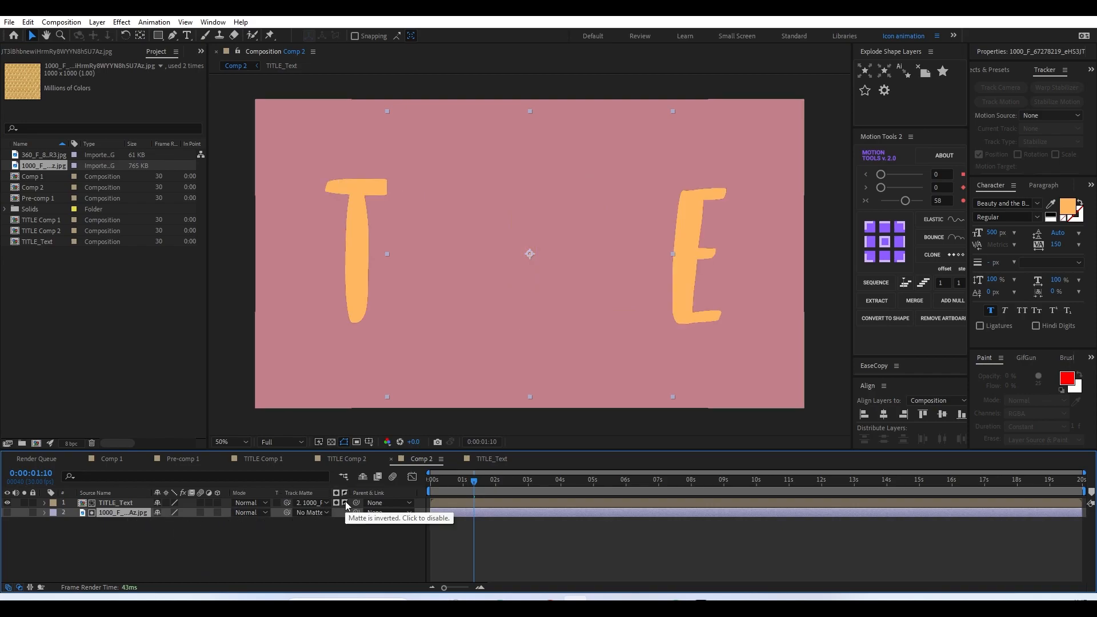
click(100, 535)
- Move the texture layer above TITLE_Text and try its matte non-inverted, in both luma and alpha modes
drag(111, 515, 118, 499)
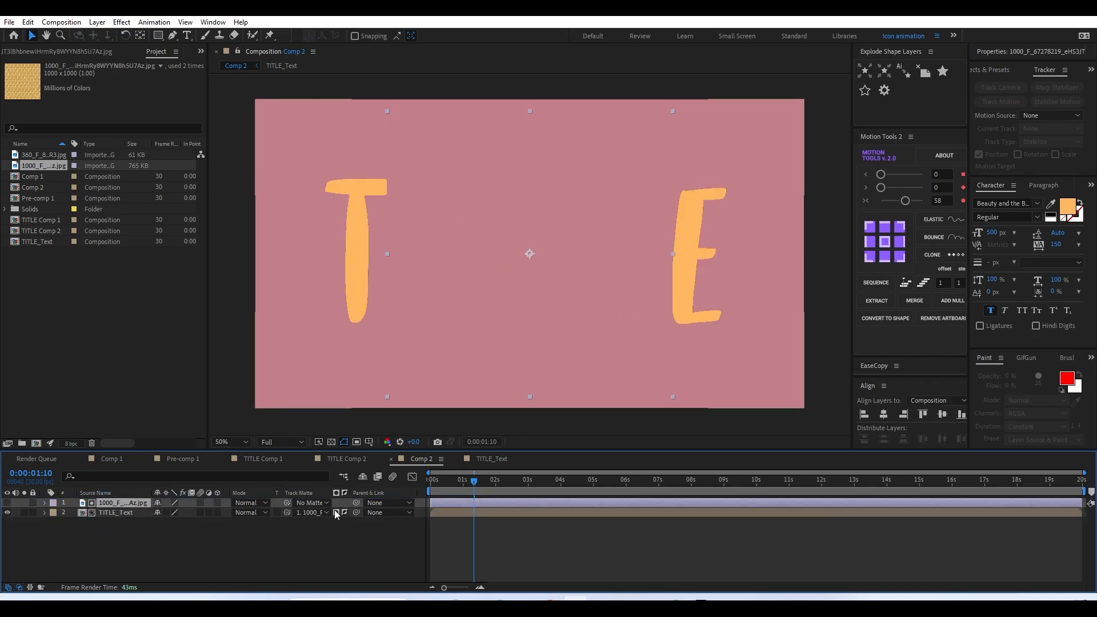
click(344, 512)
click(336, 513)
click(337, 512)
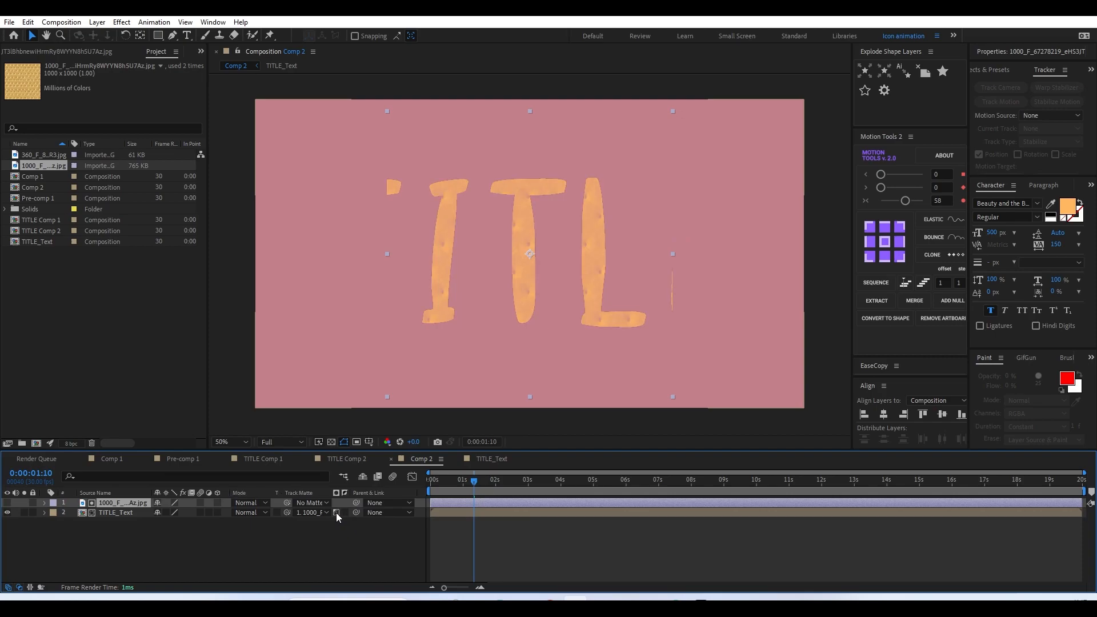
click(336, 513)
- Set TITLE_Text to No Matte and assign TITLE_Text as the track matte of the texture layer
click(313, 512)
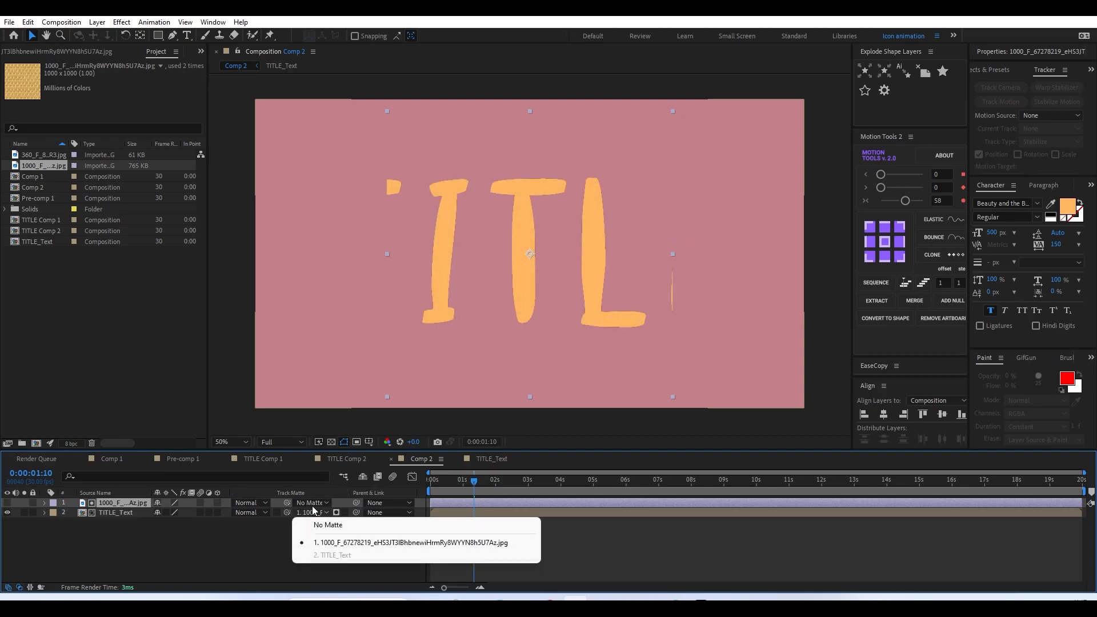
click(325, 525)
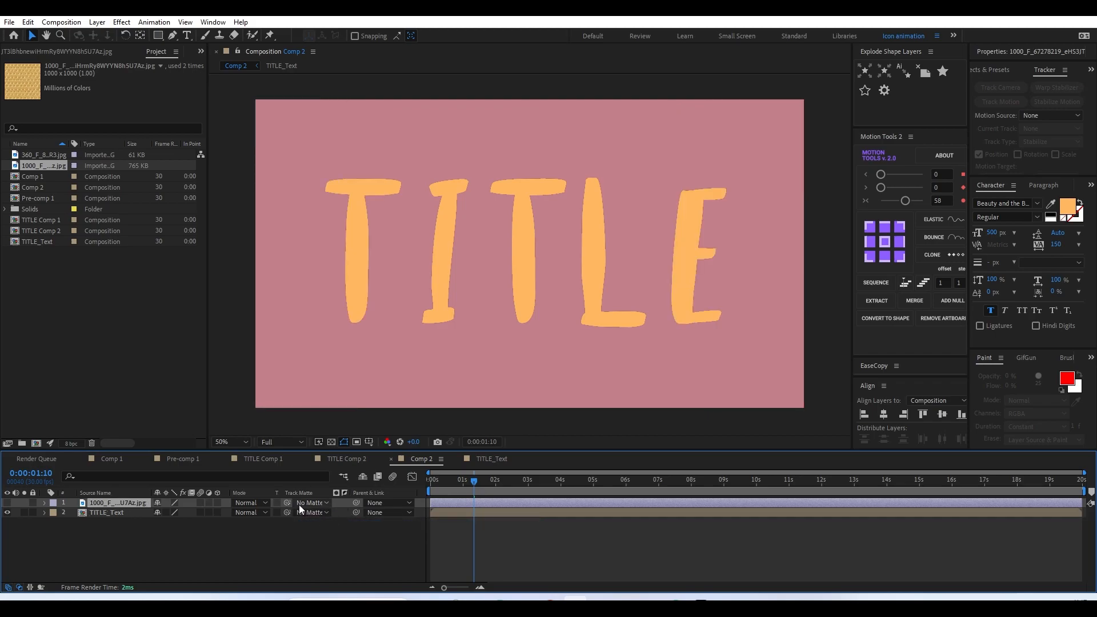
drag(287, 503, 107, 513)
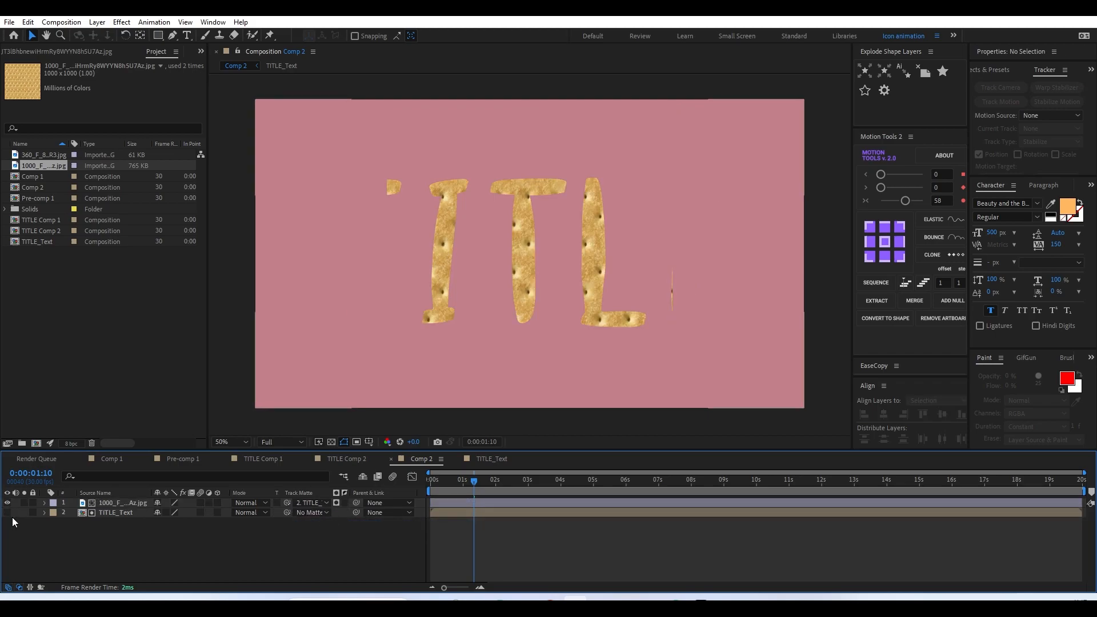
- Scale the texture layer down to 59% and shift it slightly upward over the letters
click(135, 506)
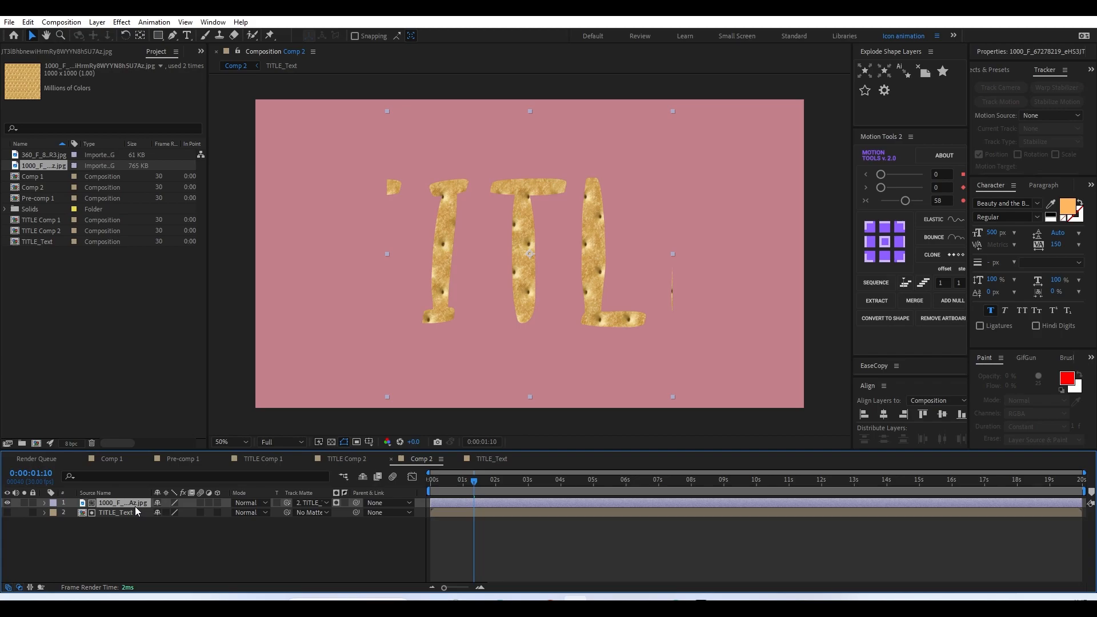
key(s)
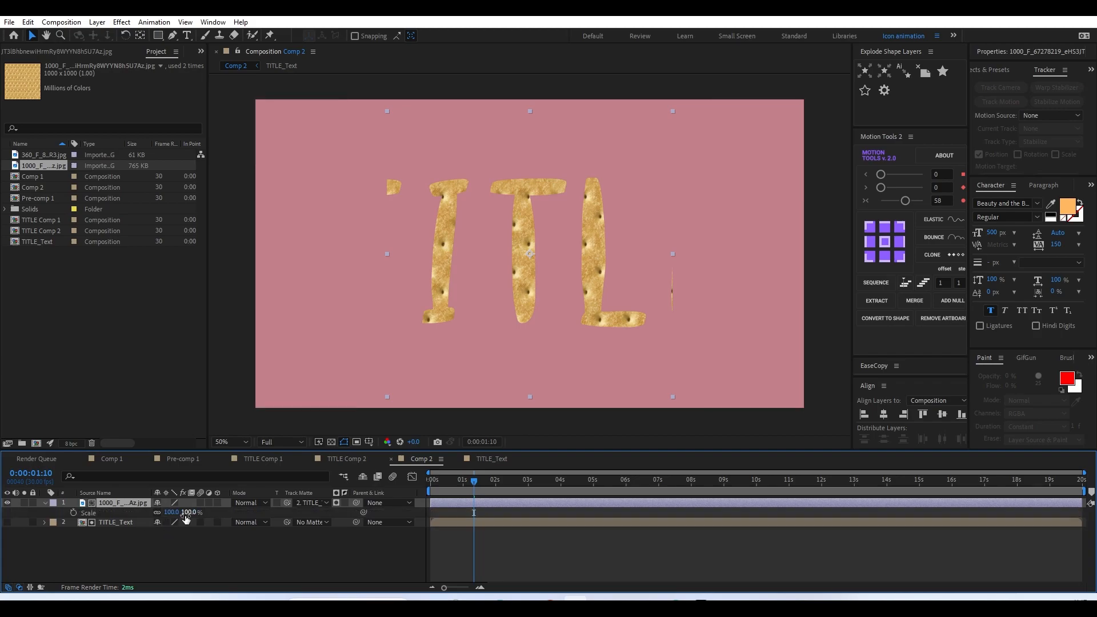
drag(187, 513, 156, 503)
drag(529, 256, 530, 247)
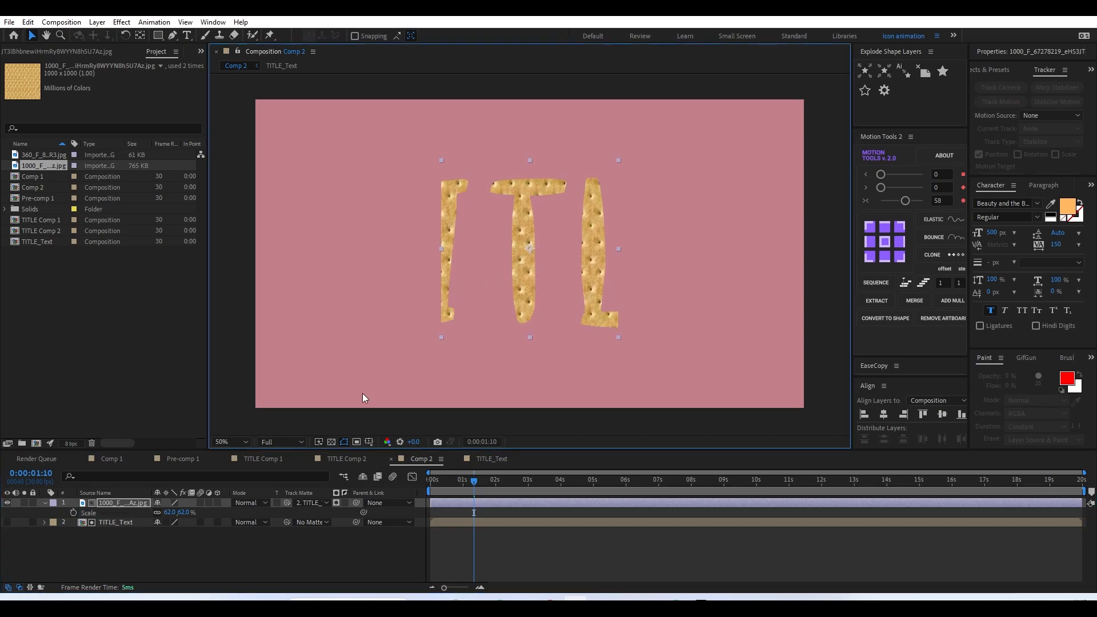
click(185, 512)
key(Down)
key(Down)
key(Down)
key(Down)
key(Up)
click(530, 251)
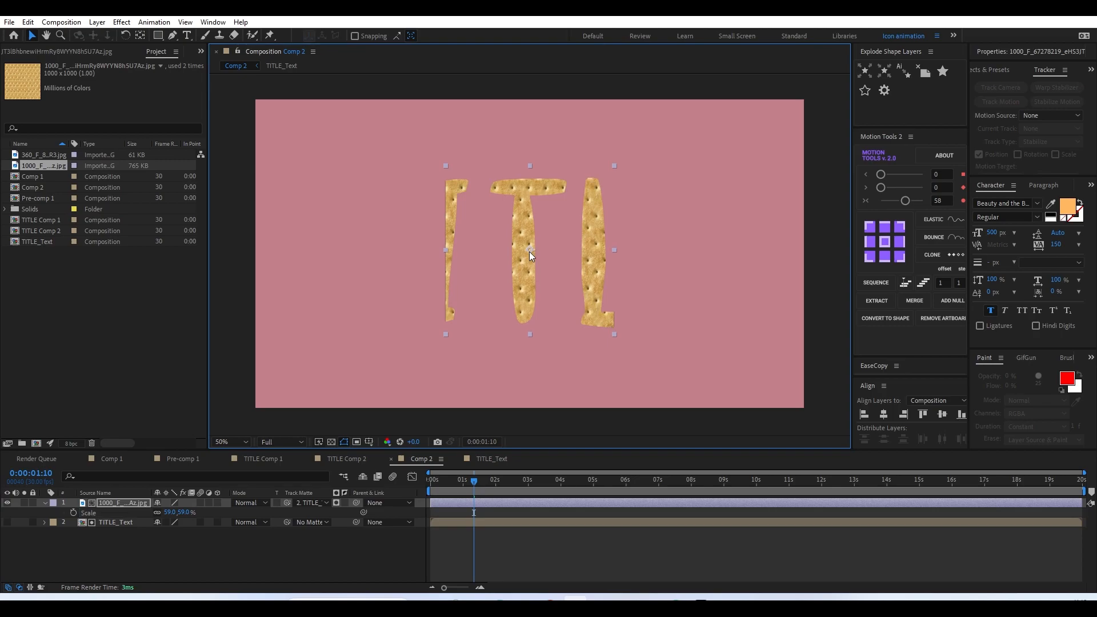
- Apply the CC RepeTile effect to the texture layer with Expand Right at 879 and Expand Left at 842
key(ctrl+space)
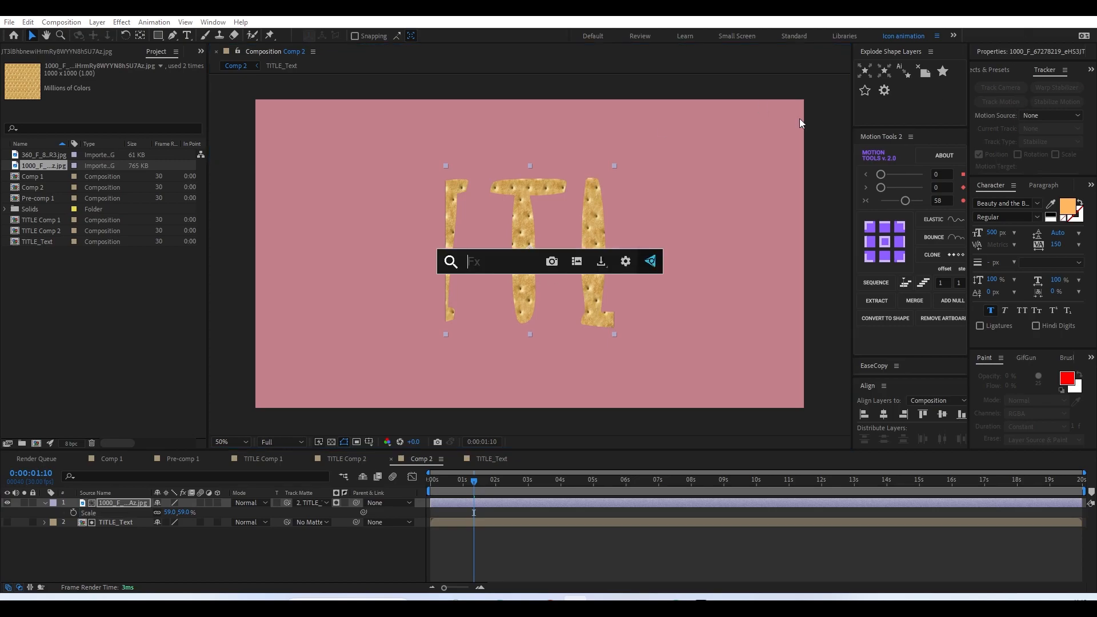
text(re)
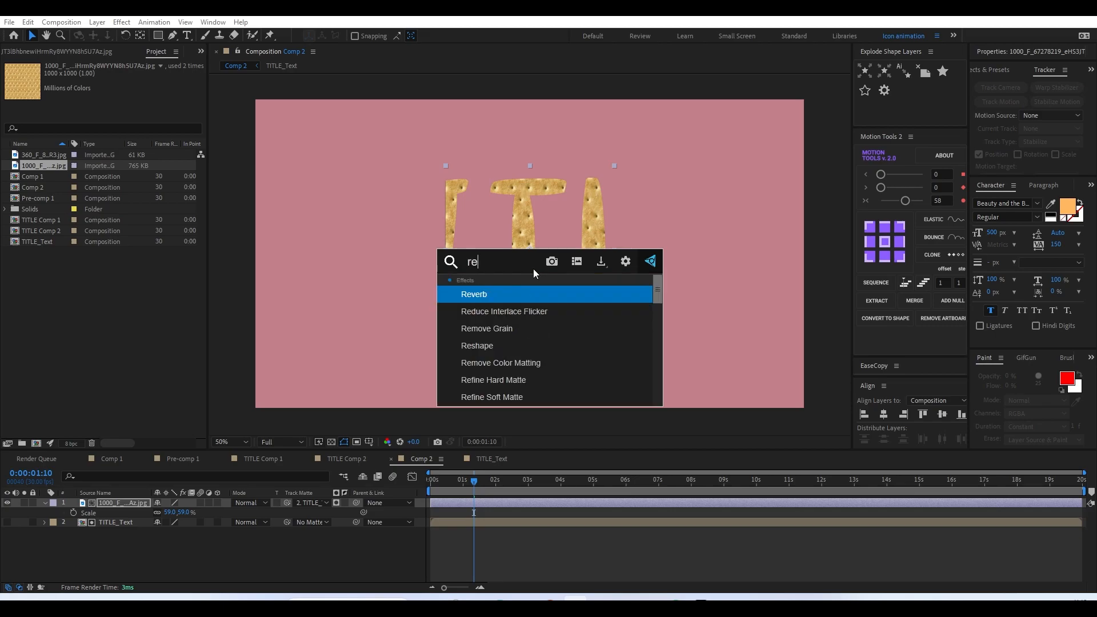
text(p)
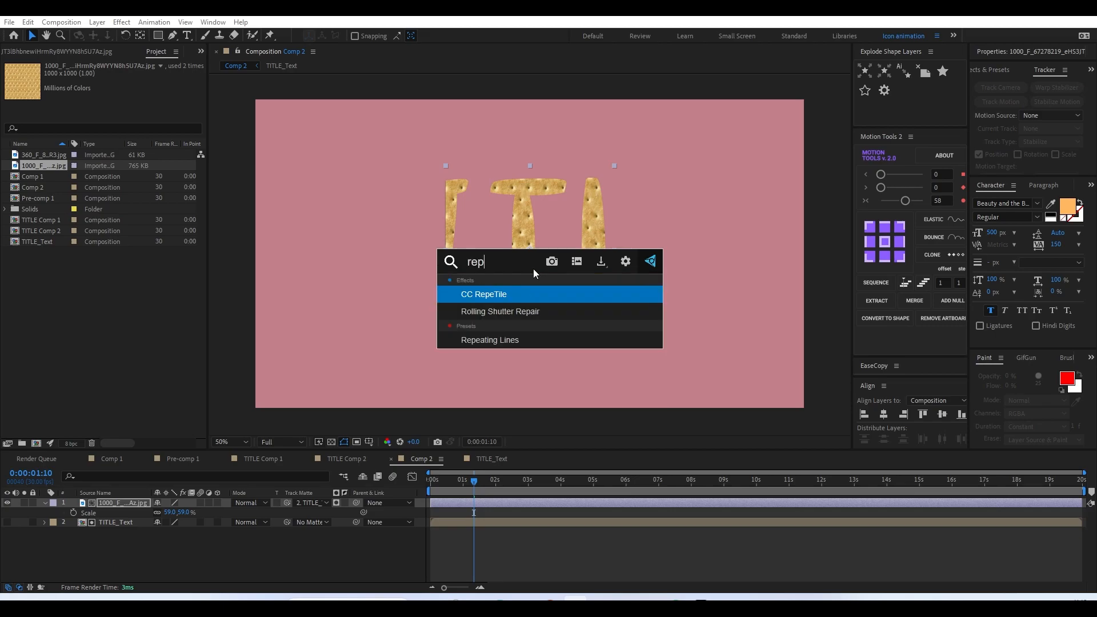
click(501, 295)
drag(116, 86, 553, 110)
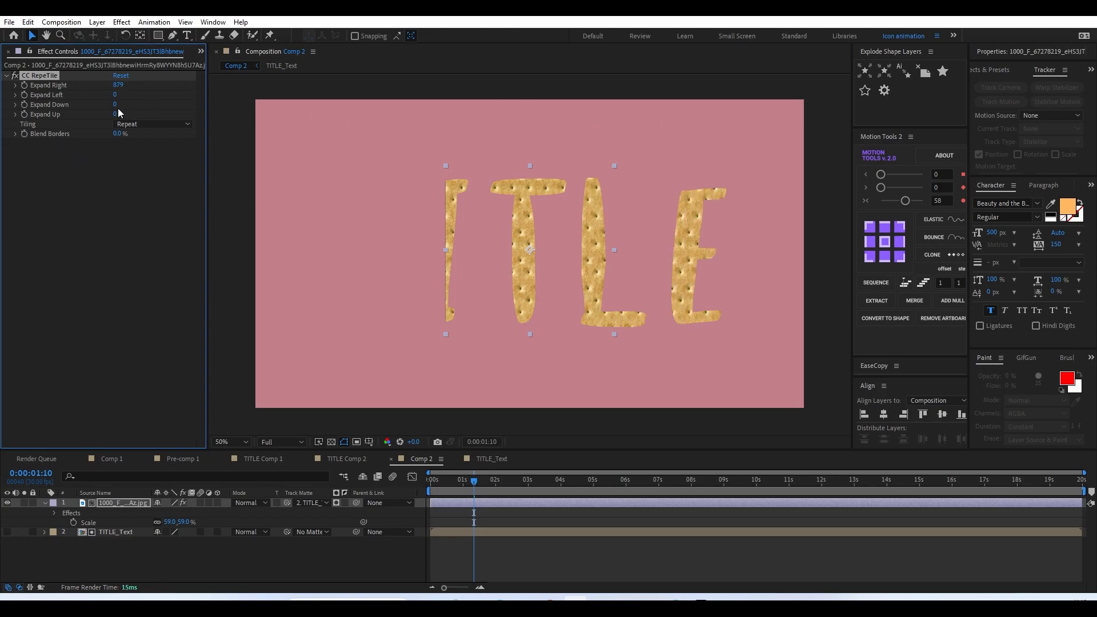
drag(117, 94, 602, 106)
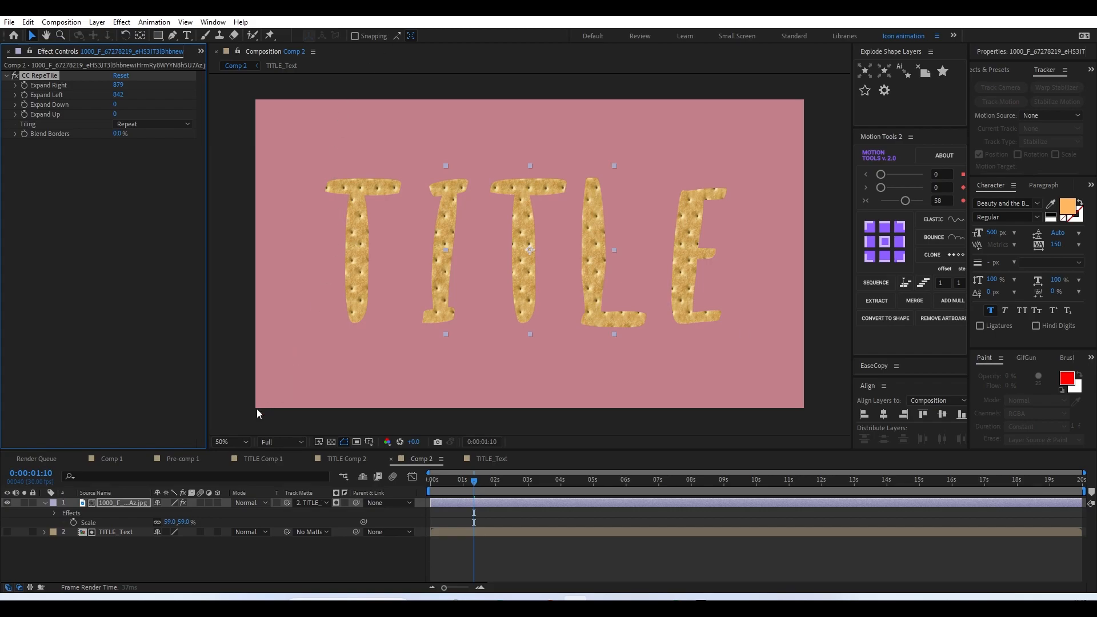
- Collapse the texture layer's properties and check the textured letters up to 0:00:02:20
click(45, 504)
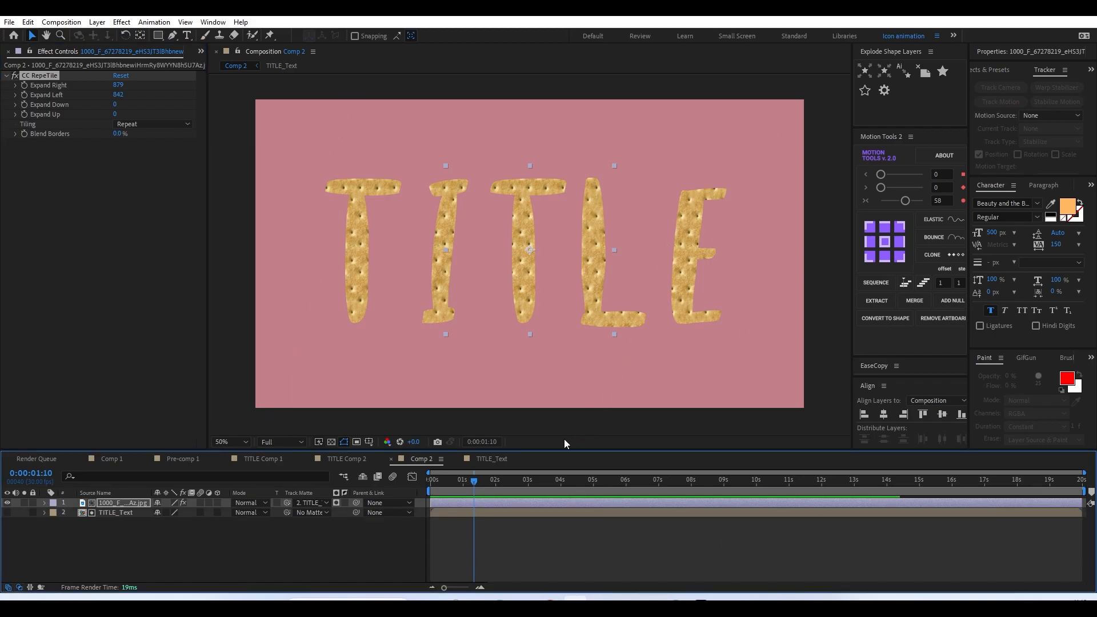
click(482, 534)
drag(465, 485, 518, 495)
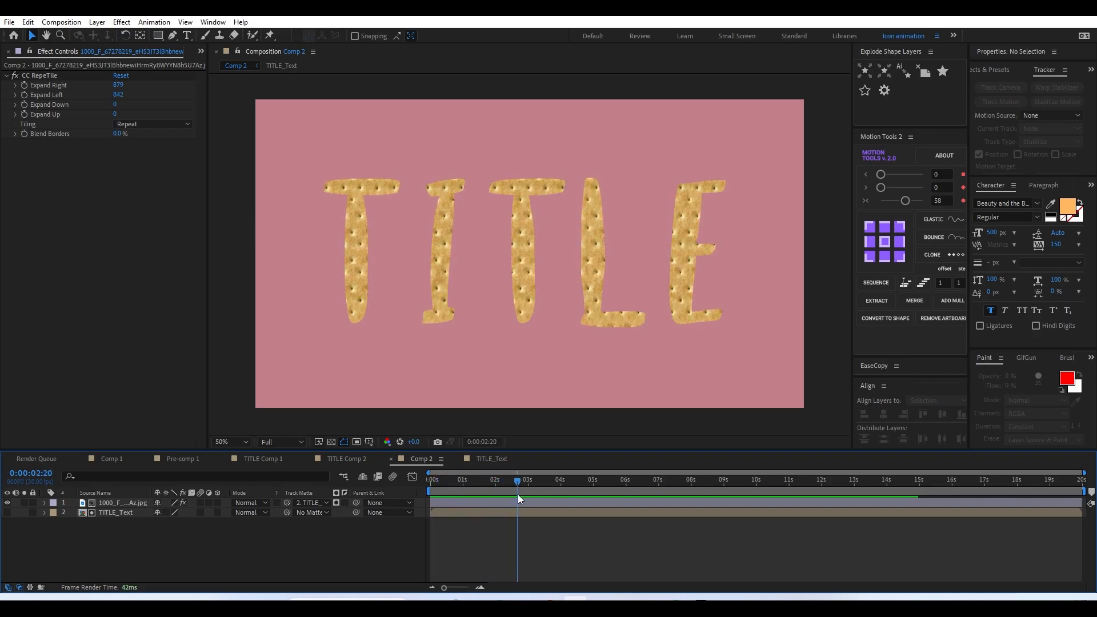
- Add a Stroke layer style to the cracker texture layer and expand its settings
click(139, 501)
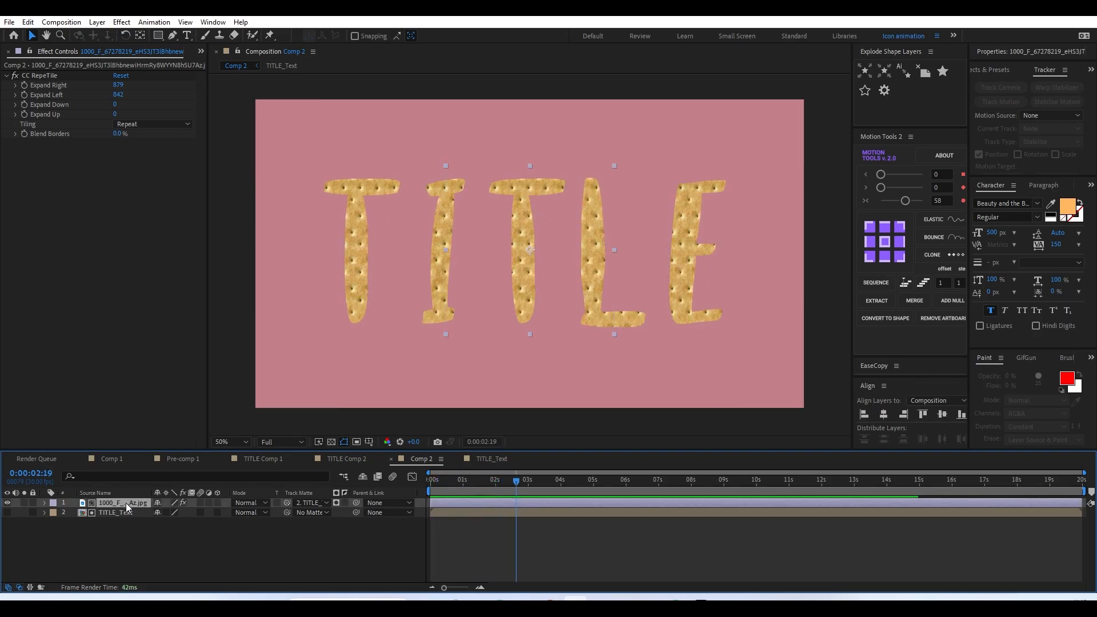
right_click(126, 503)
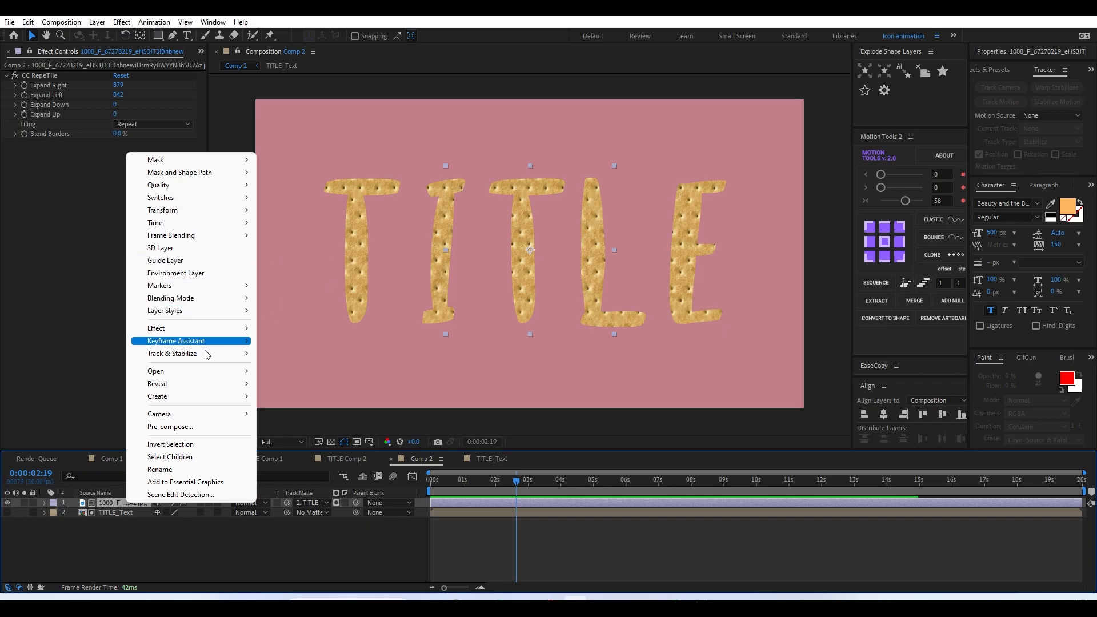
mouse_move(217, 312)
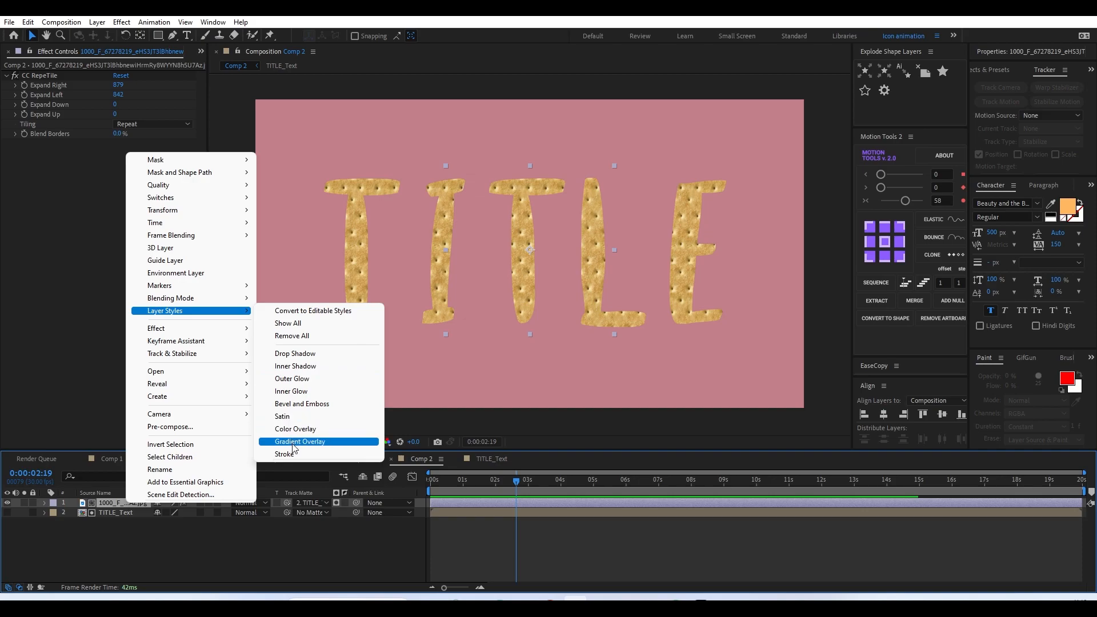
click(294, 454)
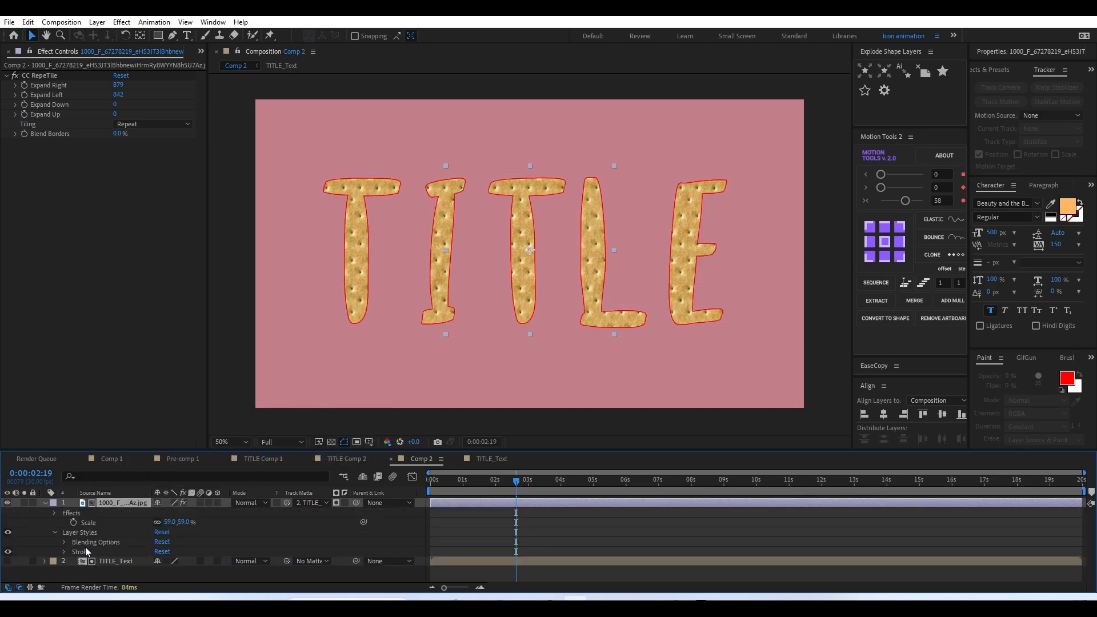
click(68, 551)
click(63, 552)
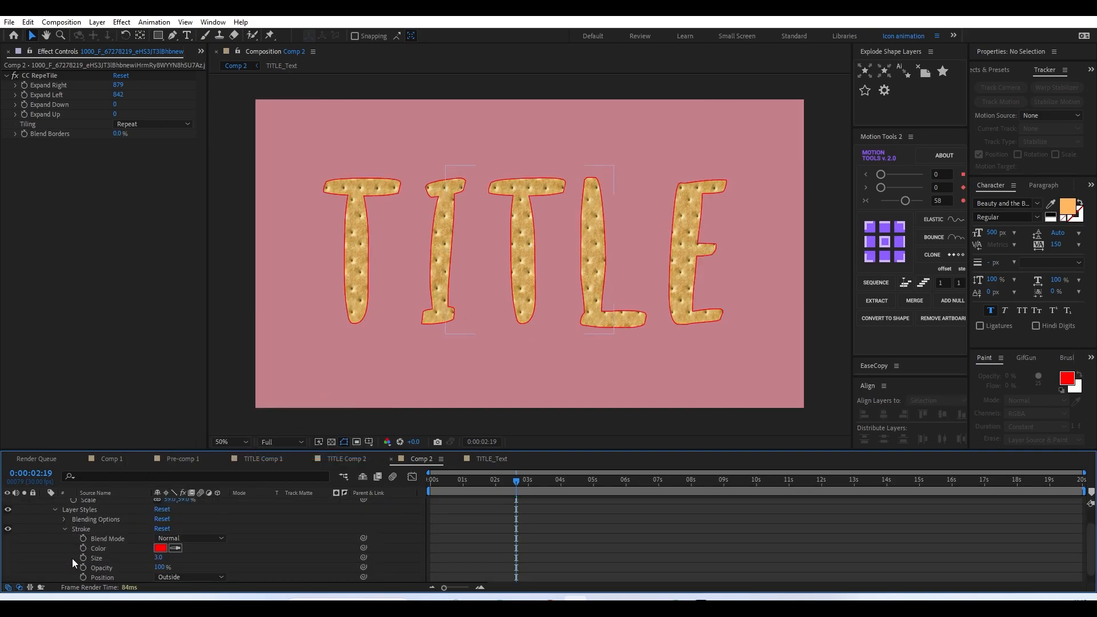
- Set the stroke size of the texture layer to 15
drag(161, 561, 339, 565)
drag(163, 555, 250, 553)
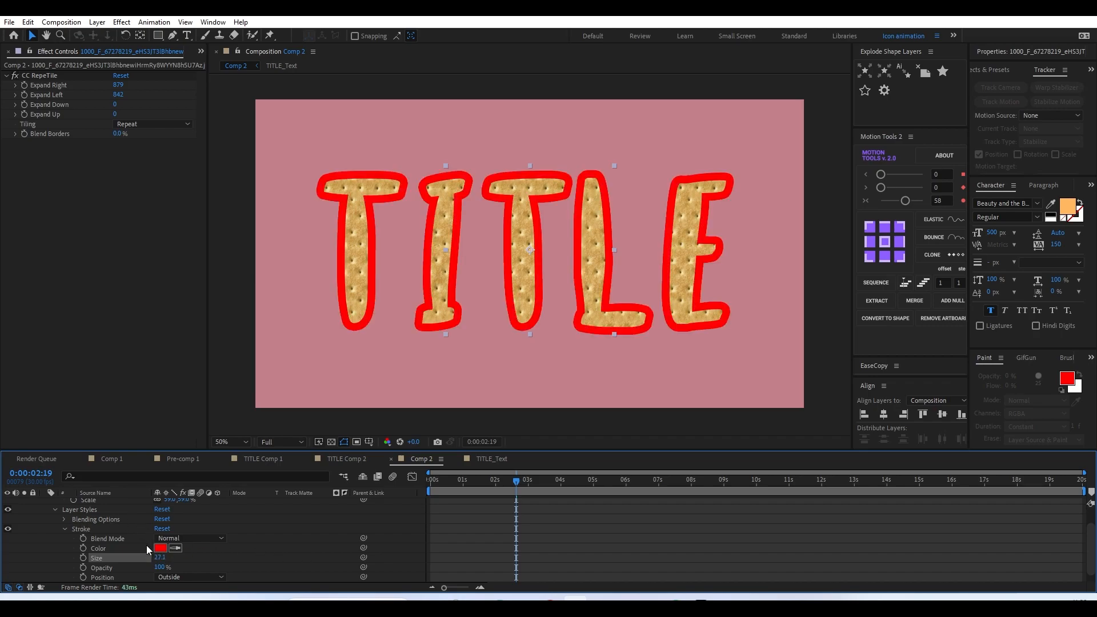
click(158, 556)
text(10)
key(Return)
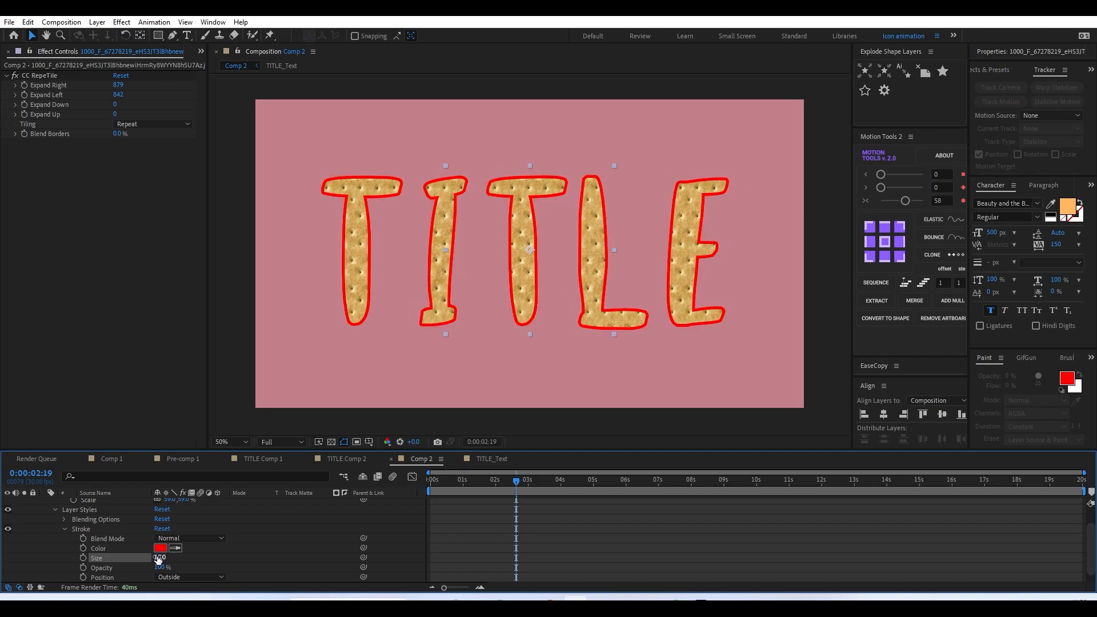
click(158, 557)
text(15)
key(Return)
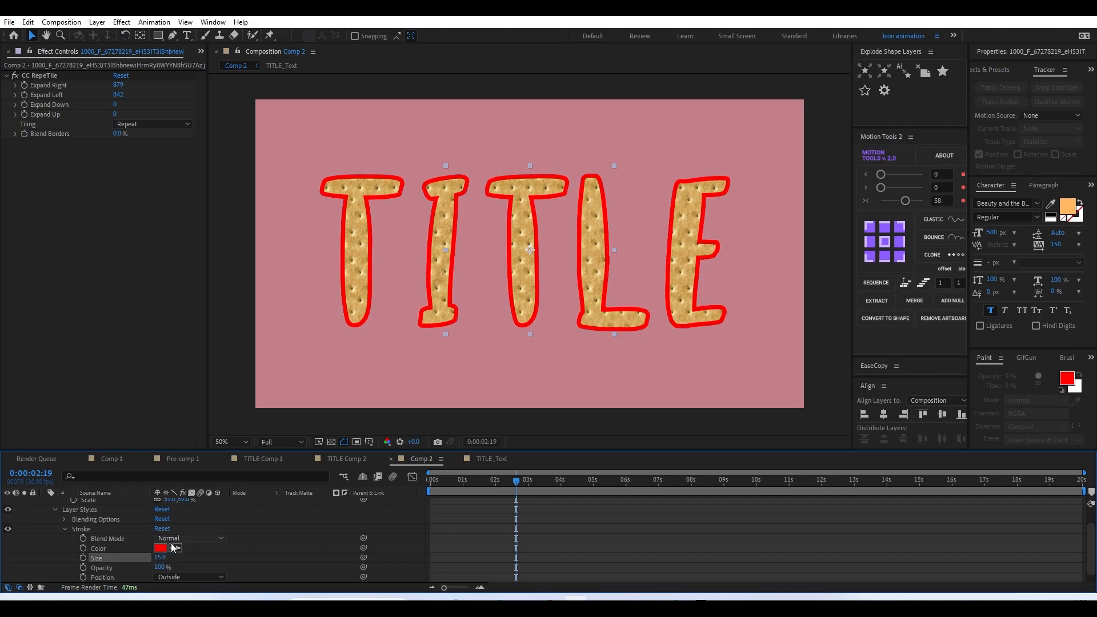
- Change the stroke color around the letters to white (FFFFFF)
click(161, 548)
mouse_move(839, 249)
mouse_down()
mouse_move(668, 146)
mouse_move(716, 155)
mouse_up()
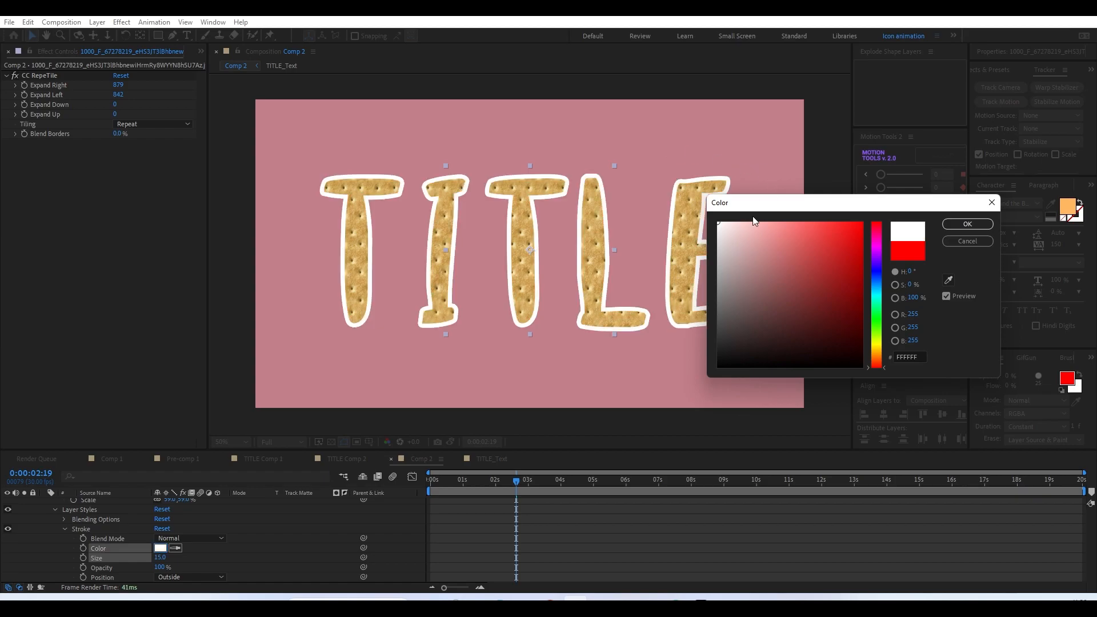
click(954, 224)
click(41, 521)
- Add a Drop Shadow layer style to the texture layer and inspect the letter edges up close
scroll(41, 521, up, 1)
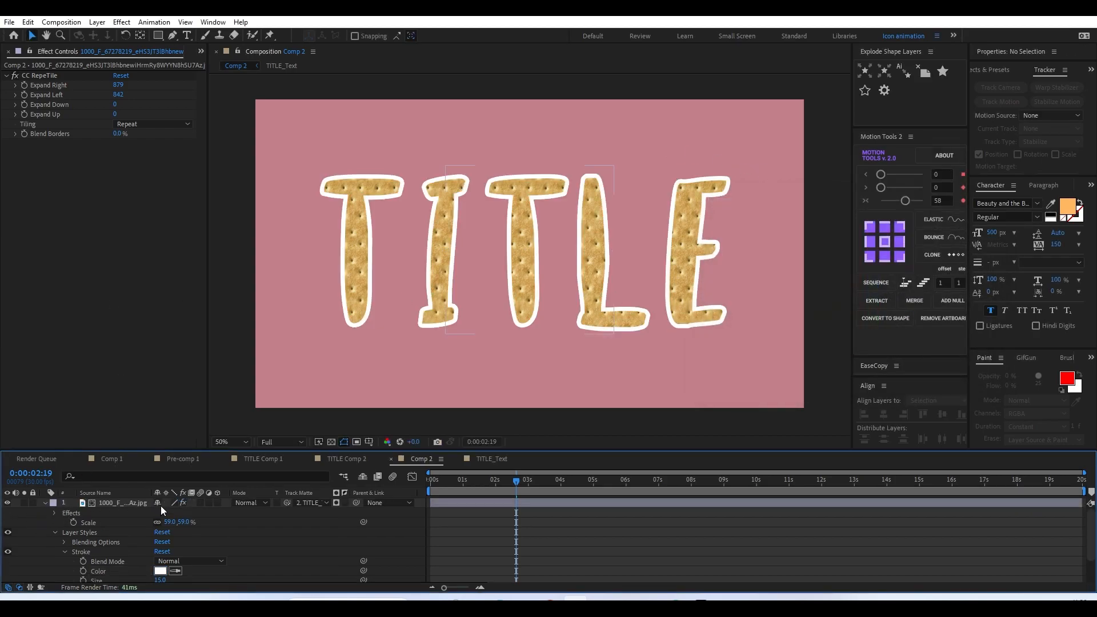
click(138, 502)
right_click(138, 503)
mouse_move(230, 317)
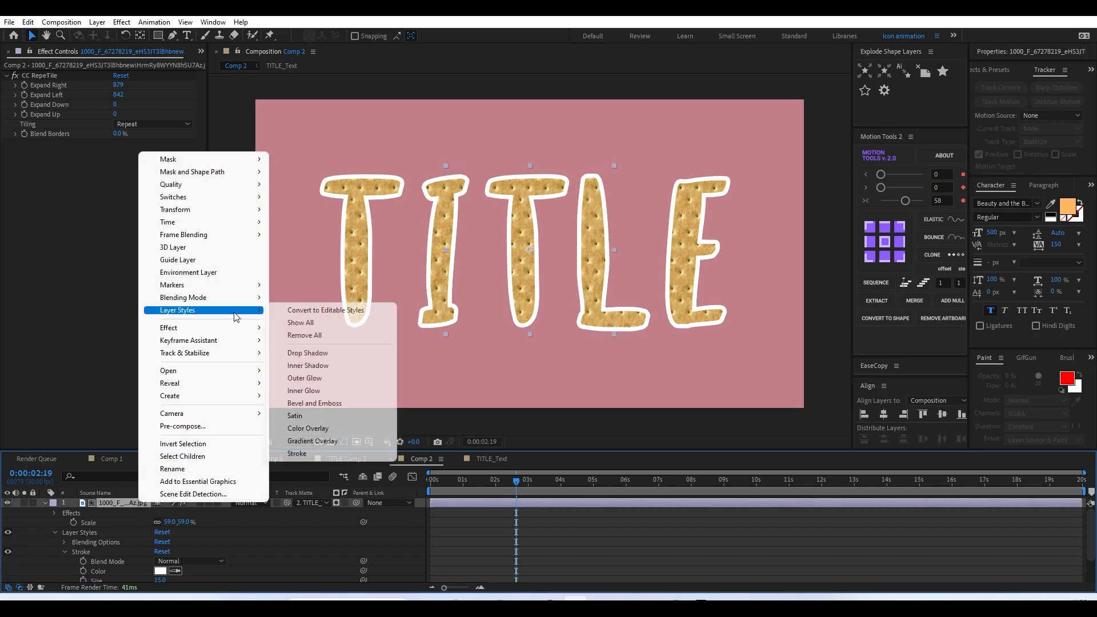
click(309, 352)
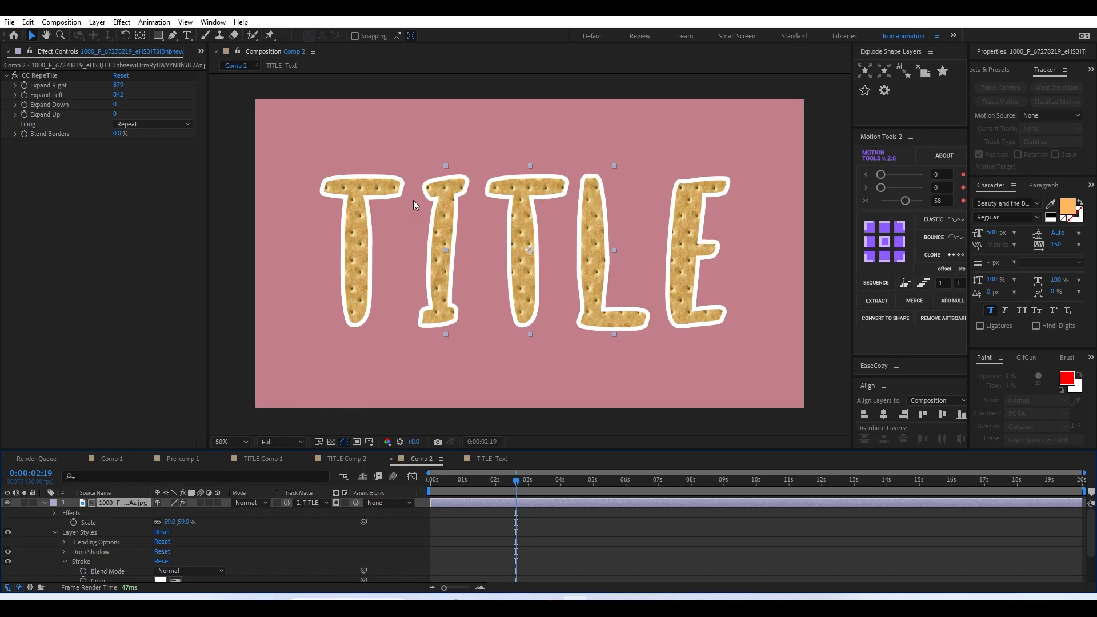
scroll(402, 268, up, 4)
scroll(402, 268, down, 2)
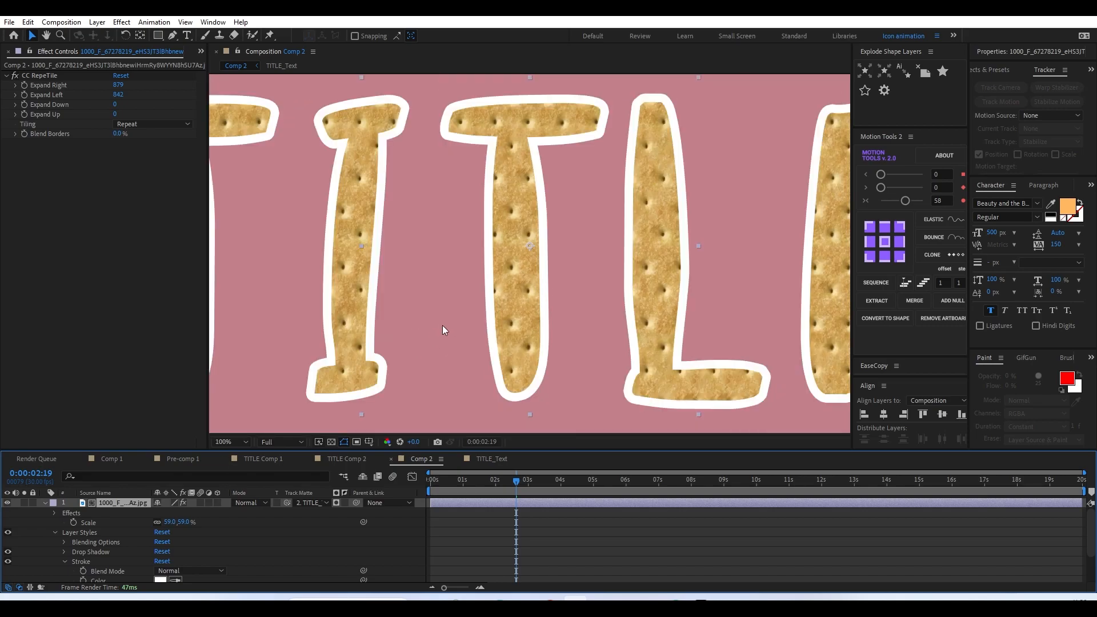
scroll(444, 330, down, 1)
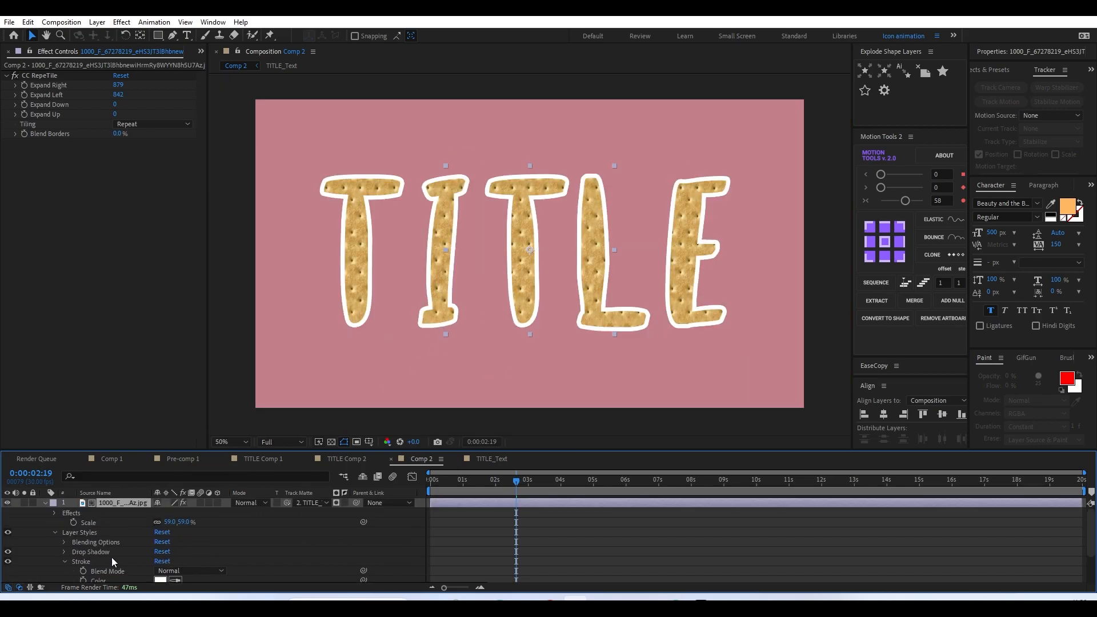
- Set the drop shadow's distance to 22 and check the shadow around the letters
click(64, 552)
scroll(91, 552, down, 3)
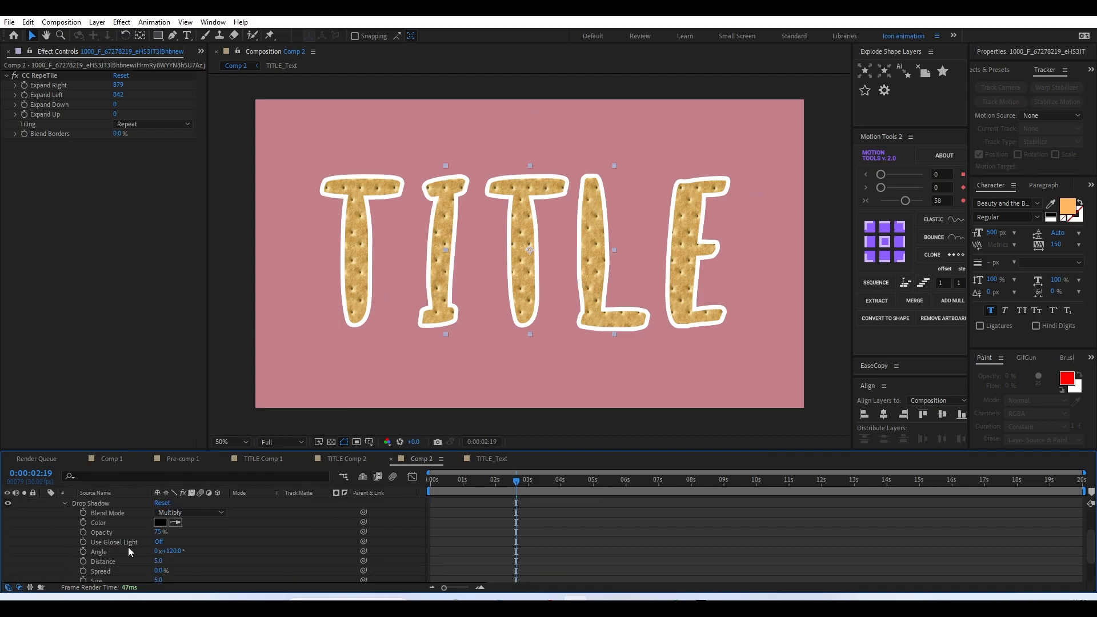
click(159, 562)
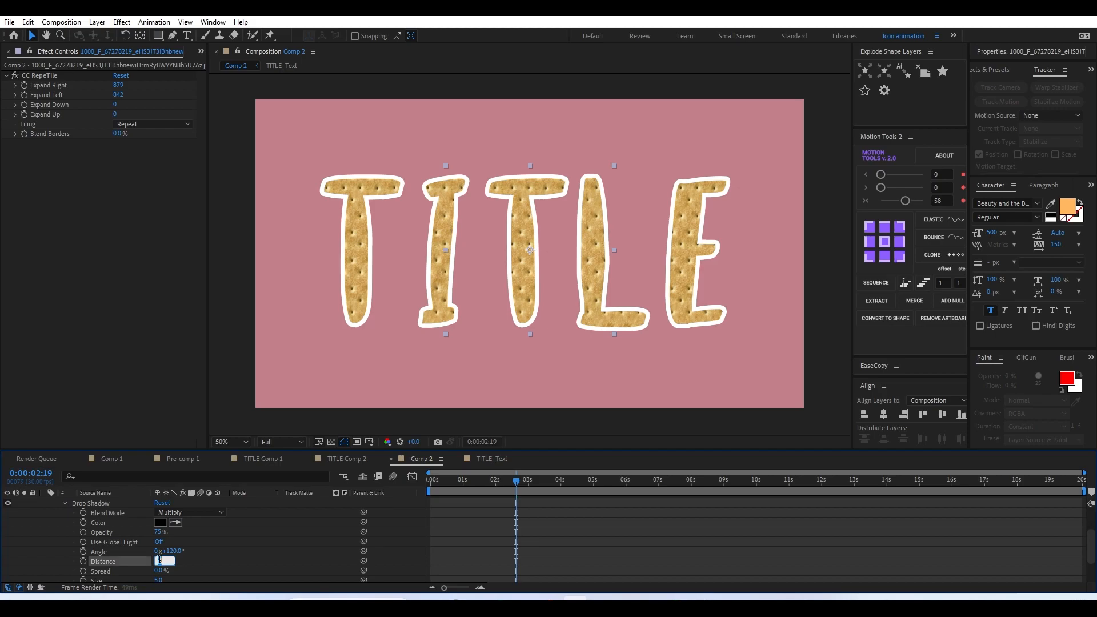
key(Up)
key(Up)
key(Up)
key(Up)
key(Up)
key(Up)
key(Up)
key(Up)
key(Up)
key(Up)
key(Up)
key(Up)
key(Up)
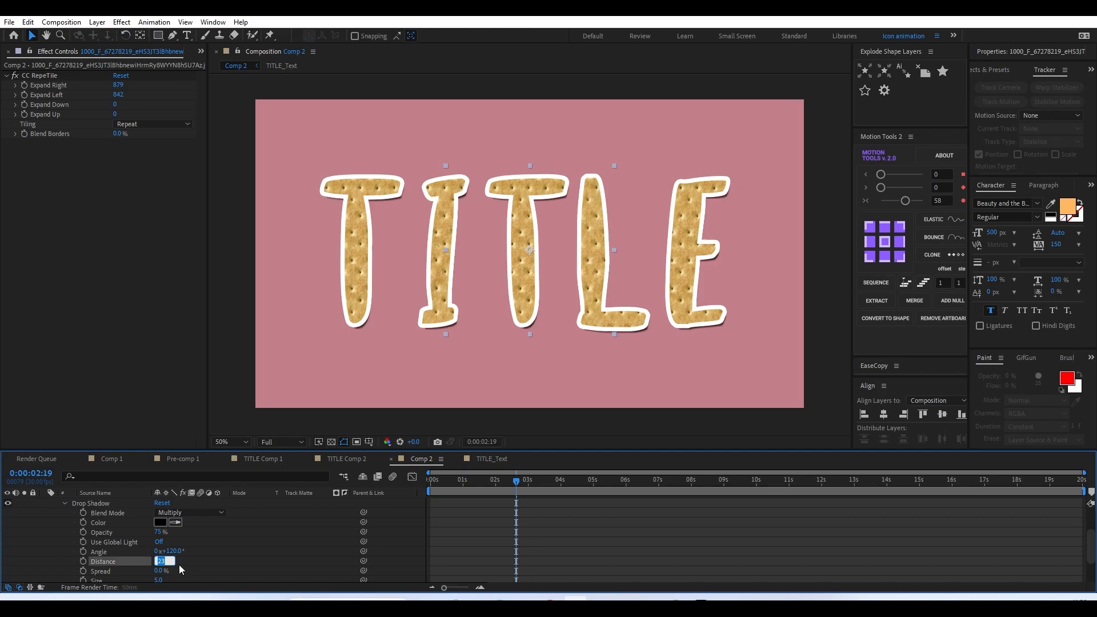
key(Down)
key(Down)
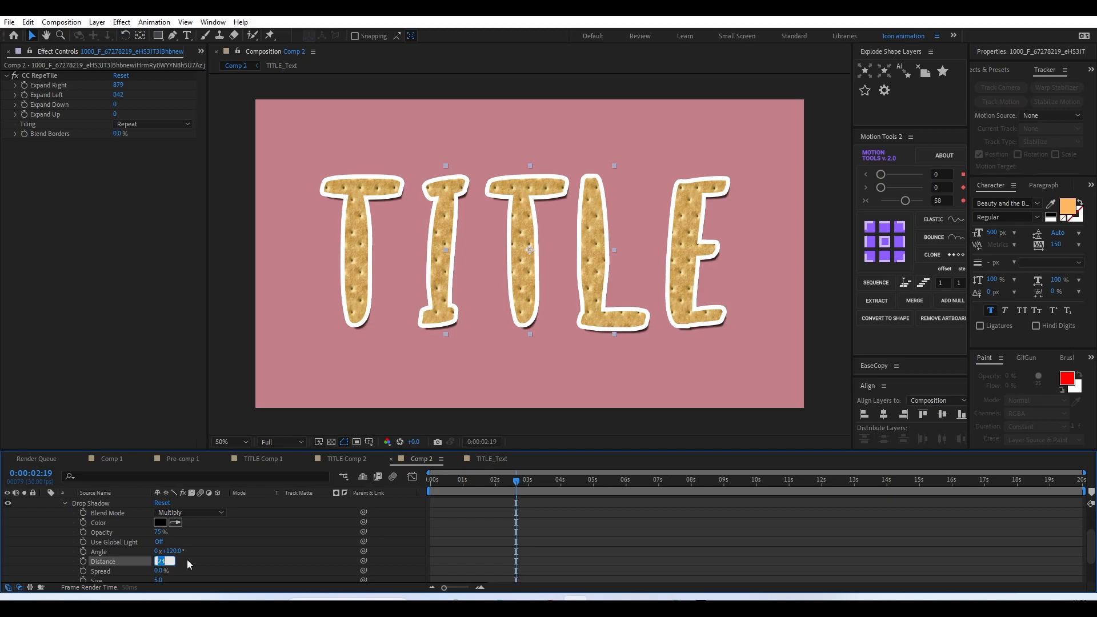
key(Down)
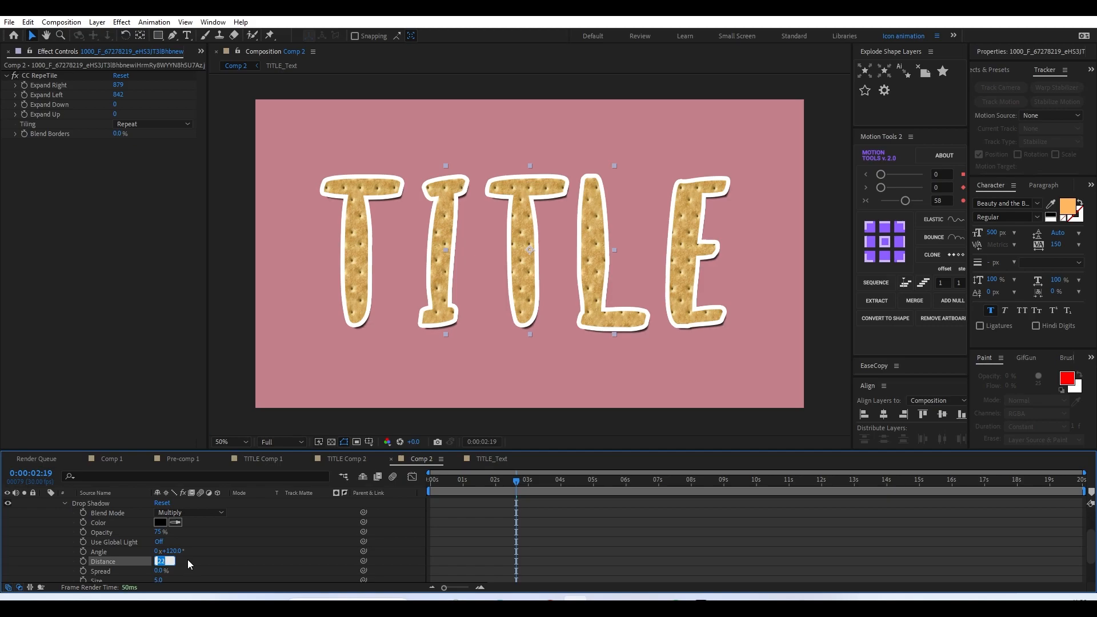
click(223, 556)
scroll(500, 320, up, 1)
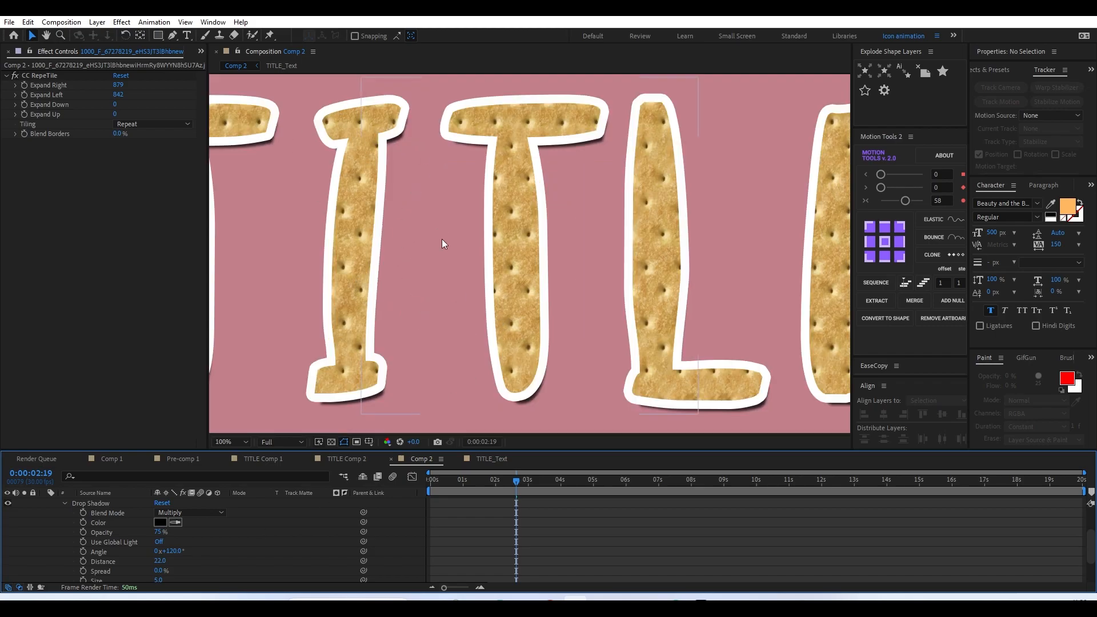
scroll(441, 238, down, 1)
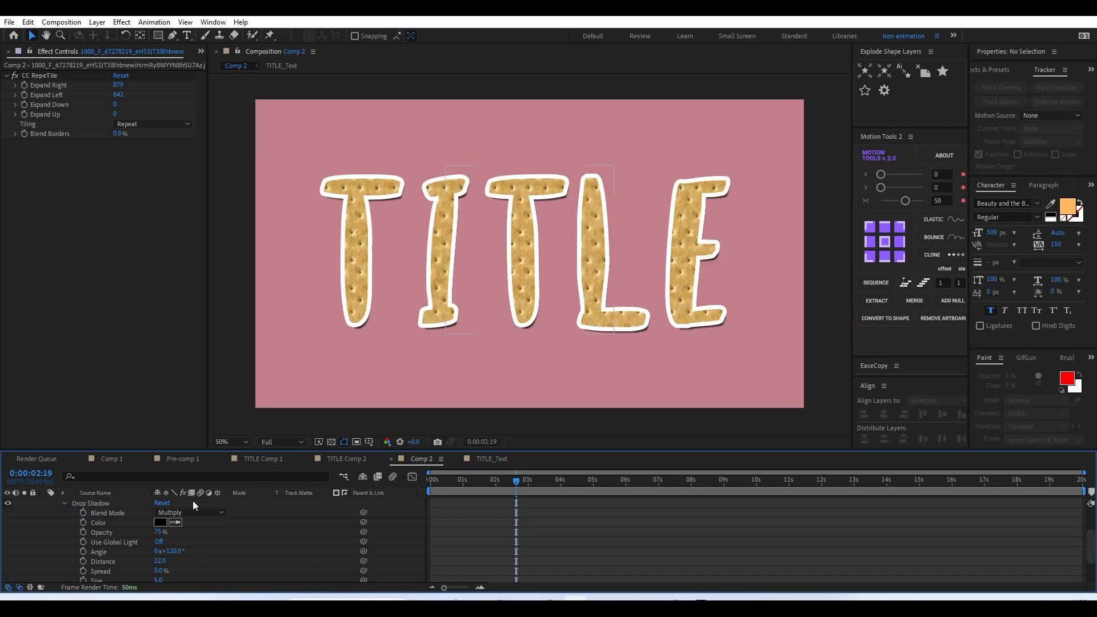
- Adjust the drop shadow's angle and preview the title animation up to 0:00:05:02
drag(179, 553, 197, 554)
drag(287, 549, 414, 554)
drag(286, 544, 399, 515)
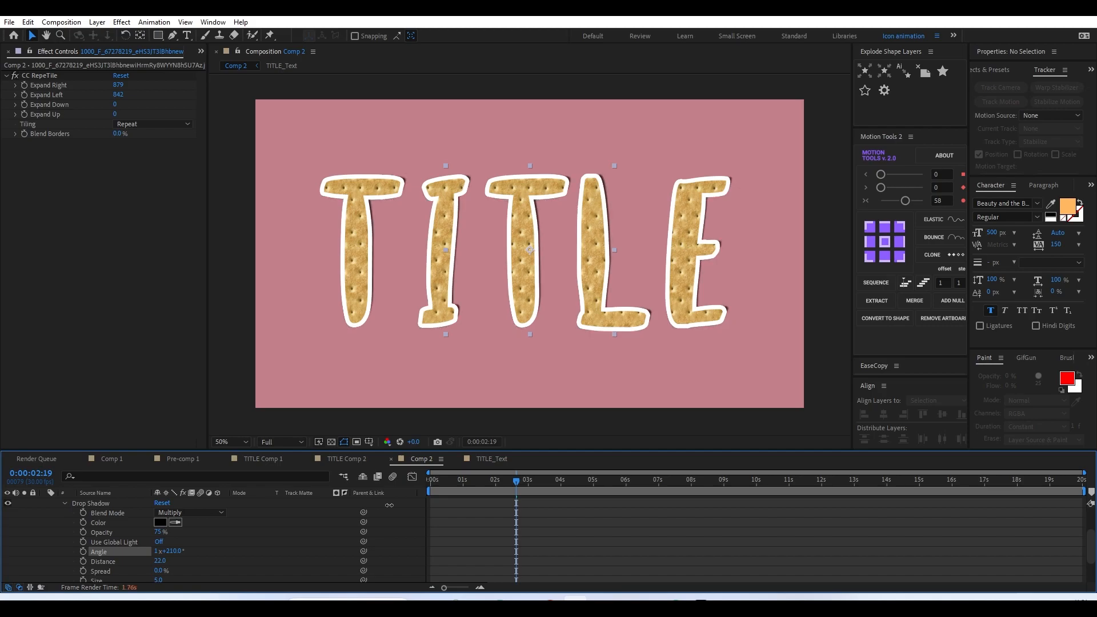
drag(389, 505, 468, 523)
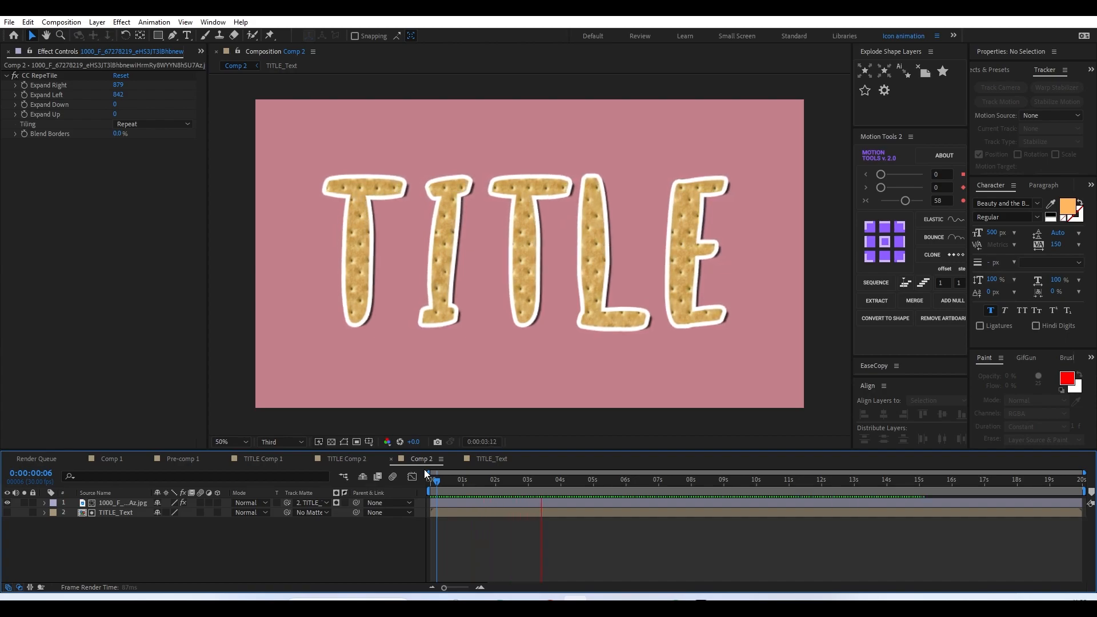
key(space)
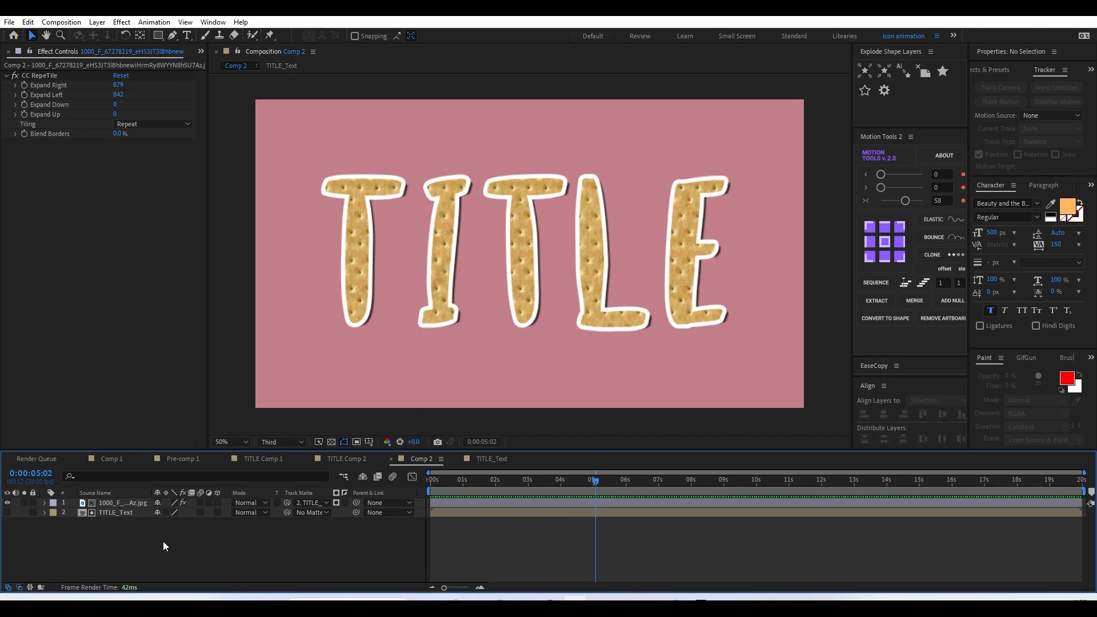
- Start a new 1920 x 1080 solid and give it a magenta-pink color
right_click(121, 533)
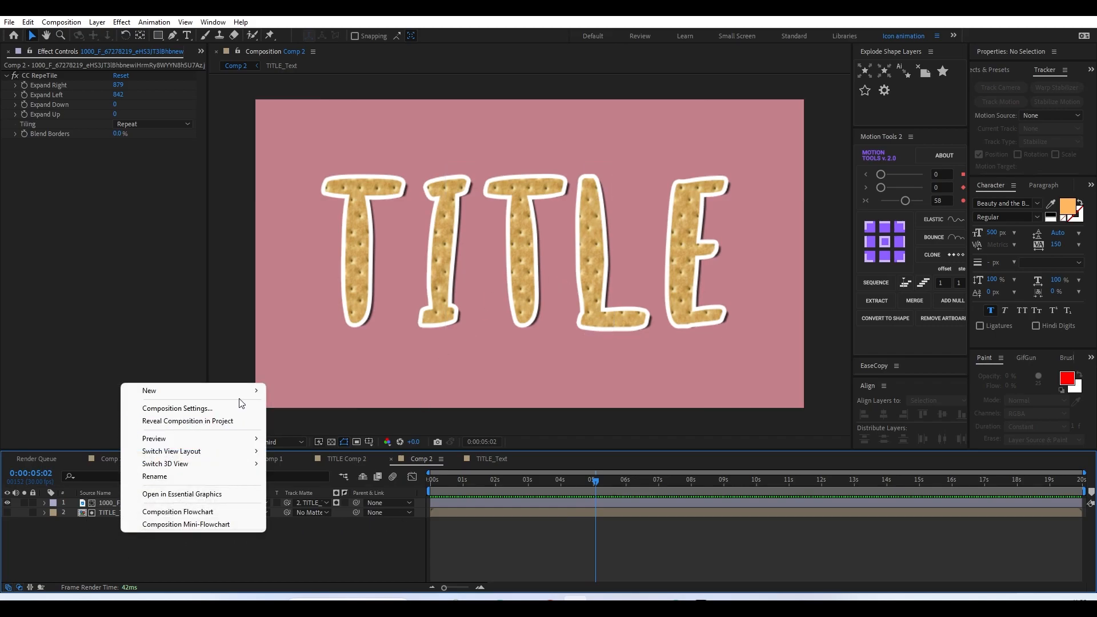
mouse_move(247, 391)
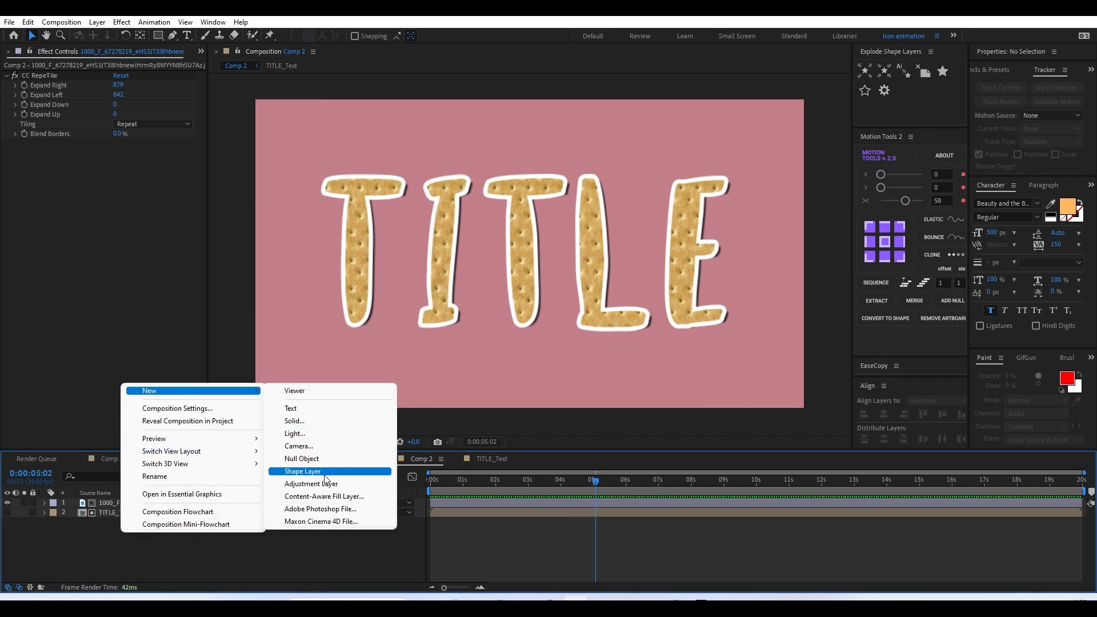
click(313, 422)
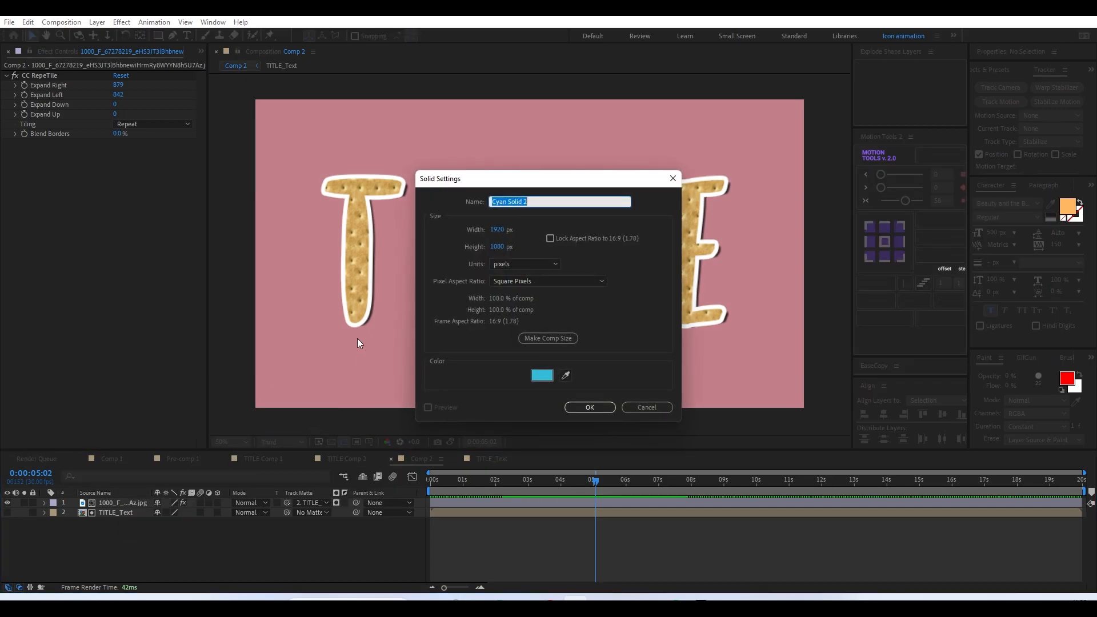
click(548, 377)
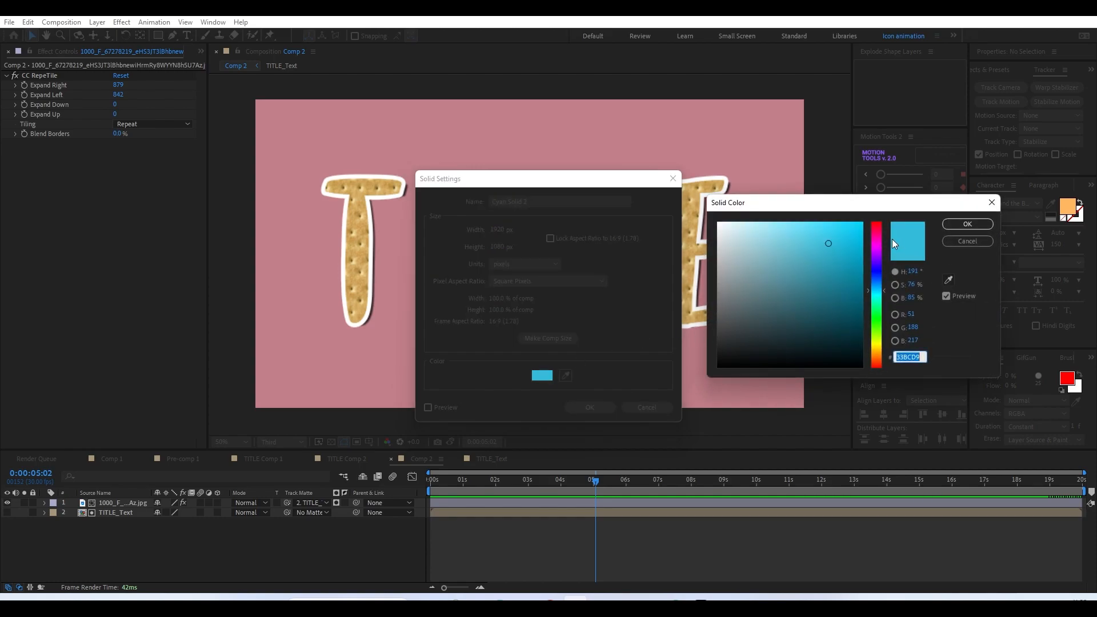
click(877, 232)
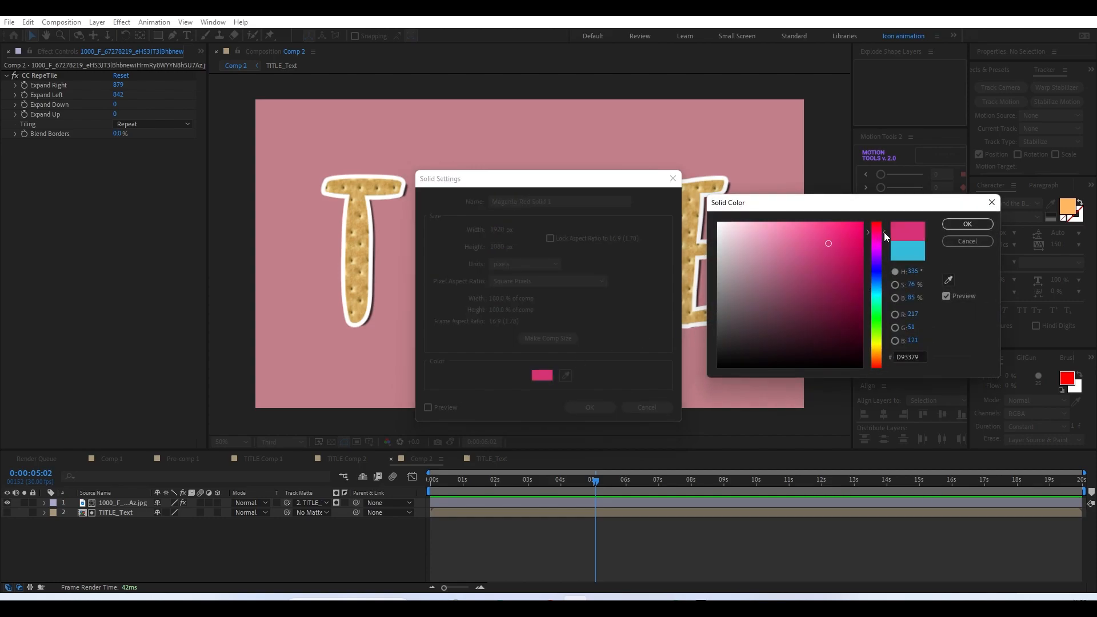
drag(885, 235, 834, 240)
click(968, 224)
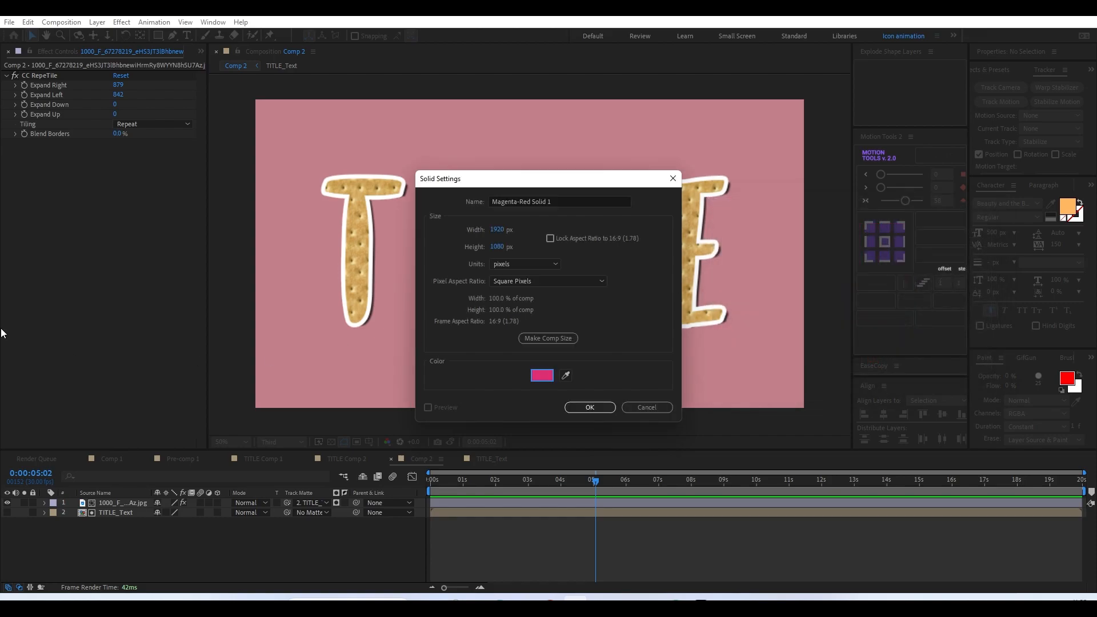
- Name the new solid bg, create it and move it below the TITLE_Text layer
drag(576, 202, 180, 200)
text(bg)
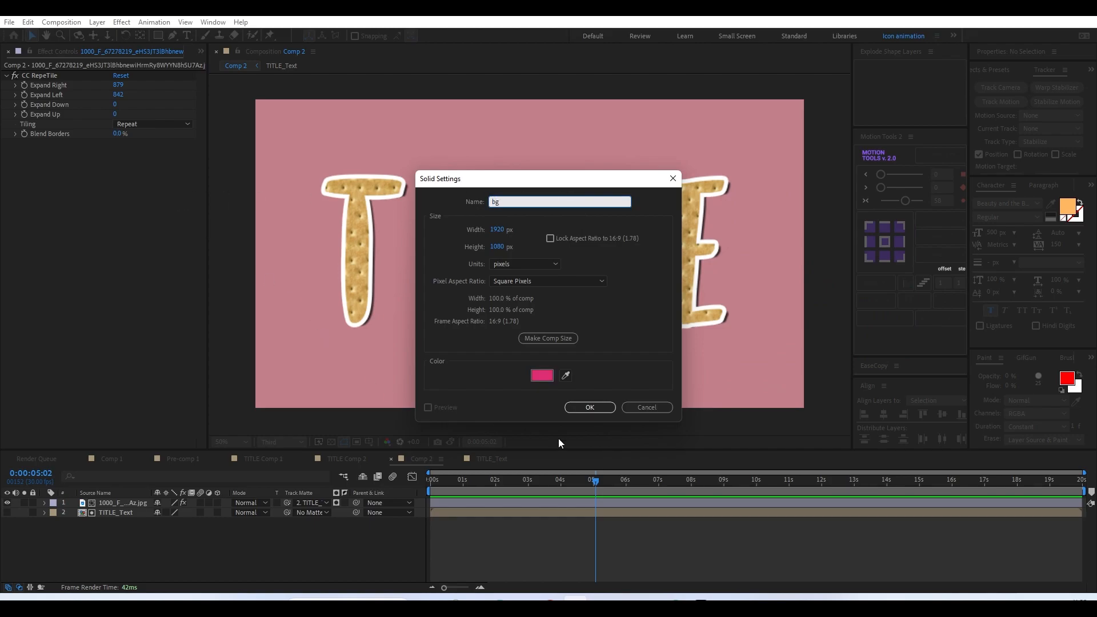
click(585, 409)
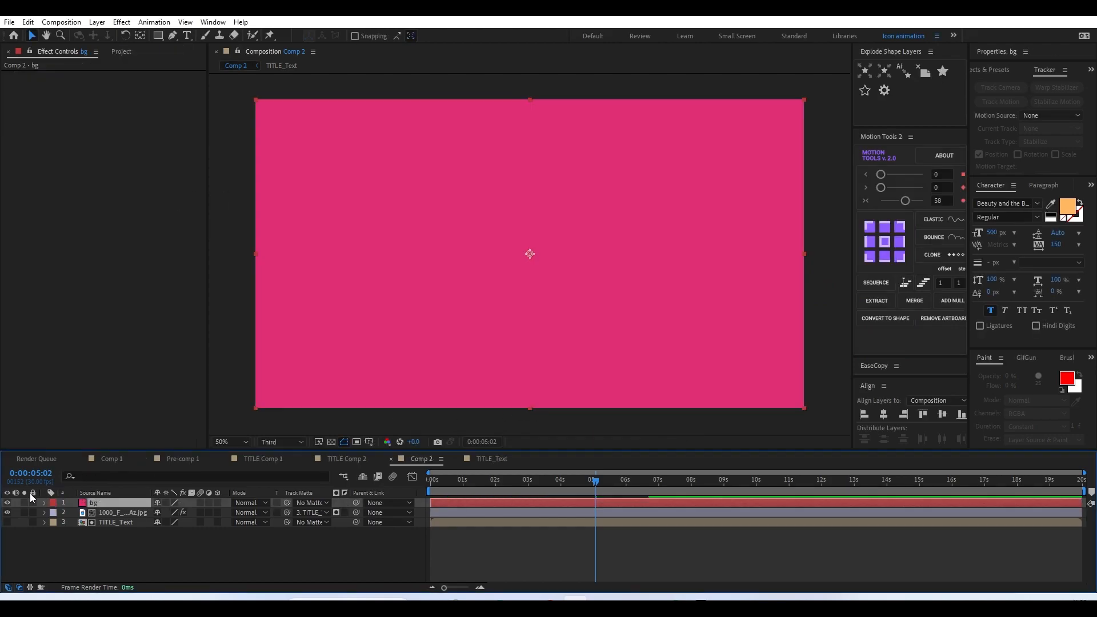
drag(93, 506, 110, 544)
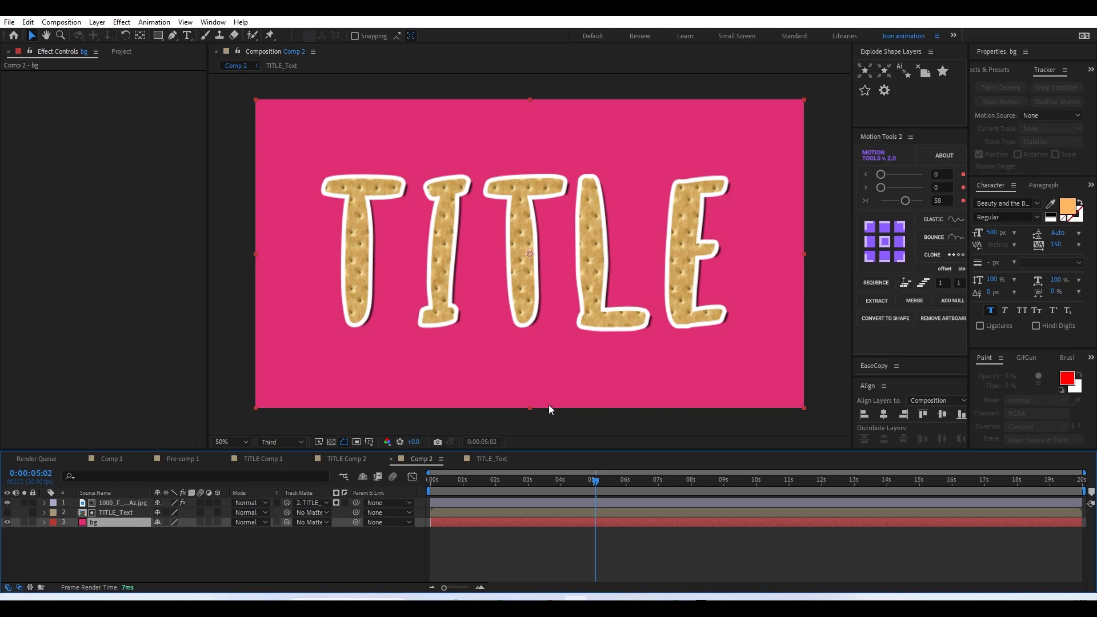
- Apply the Noise effect to the bg layer, set its amount to 14% and check the grain at 0:00:01:00
key(ctrl+space)
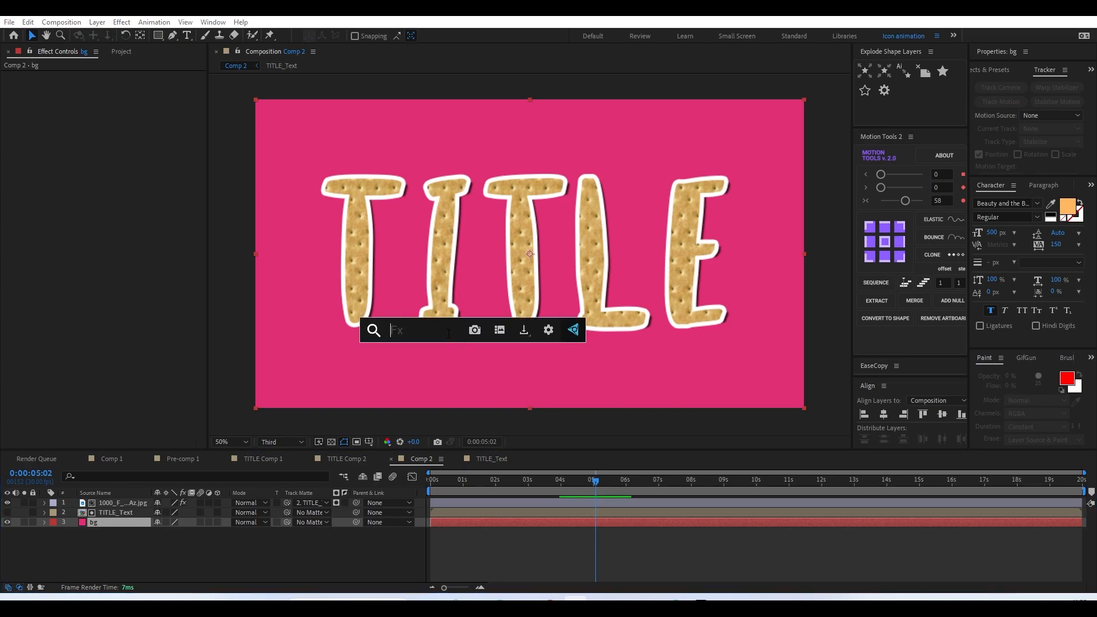
text(nois)
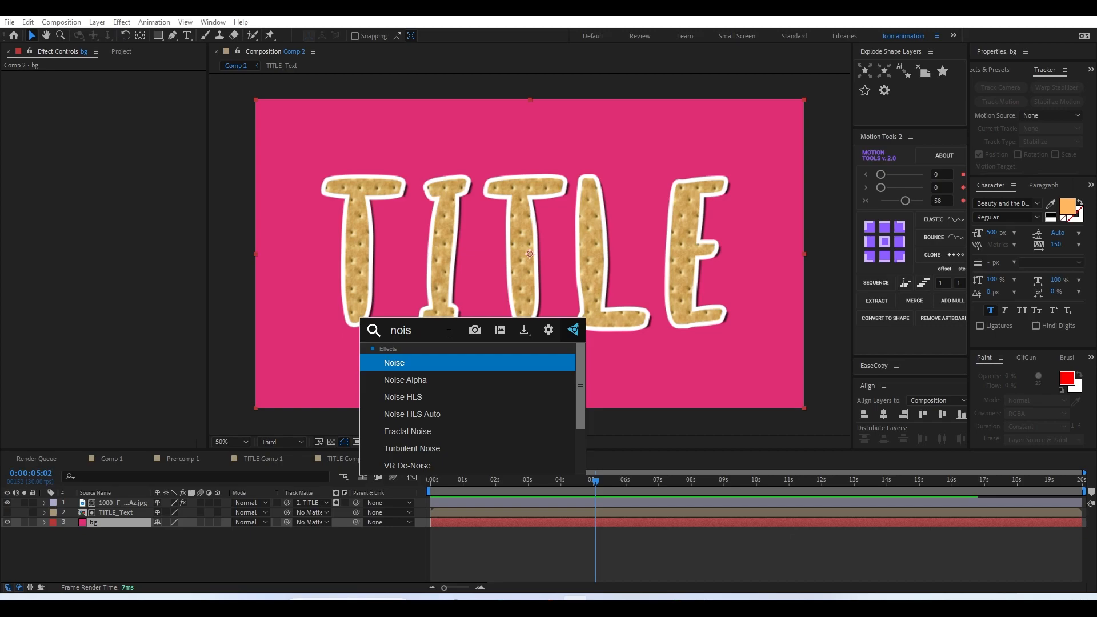
key(Return)
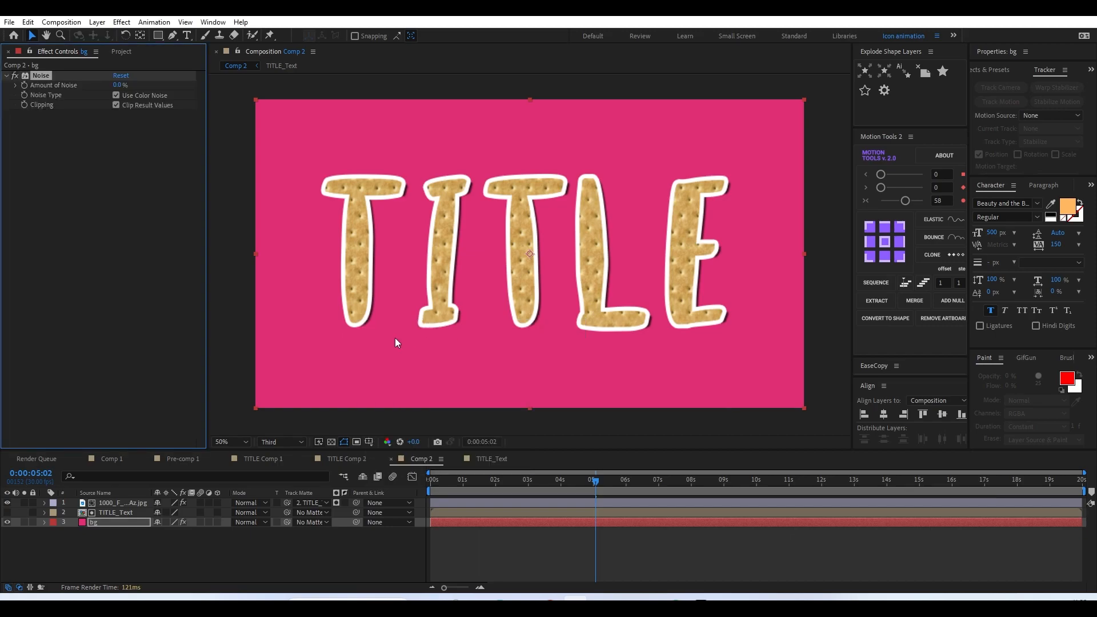
mouse_move(117, 84)
mouse_down()
mouse_move(142, 90)
mouse_move(127, 85)
mouse_up()
mouse_move(461, 495)
mouse_down()
mouse_move(555, 495)
mouse_move(467, 500)
mouse_move(560, 503)
mouse_move(680, 530)
mouse_move(489, 502)
mouse_move(463, 509)
mouse_up()
- Pre-compose all three layers into a new composition named Title, moving all attributes into it
drag(150, 554, 125, 481)
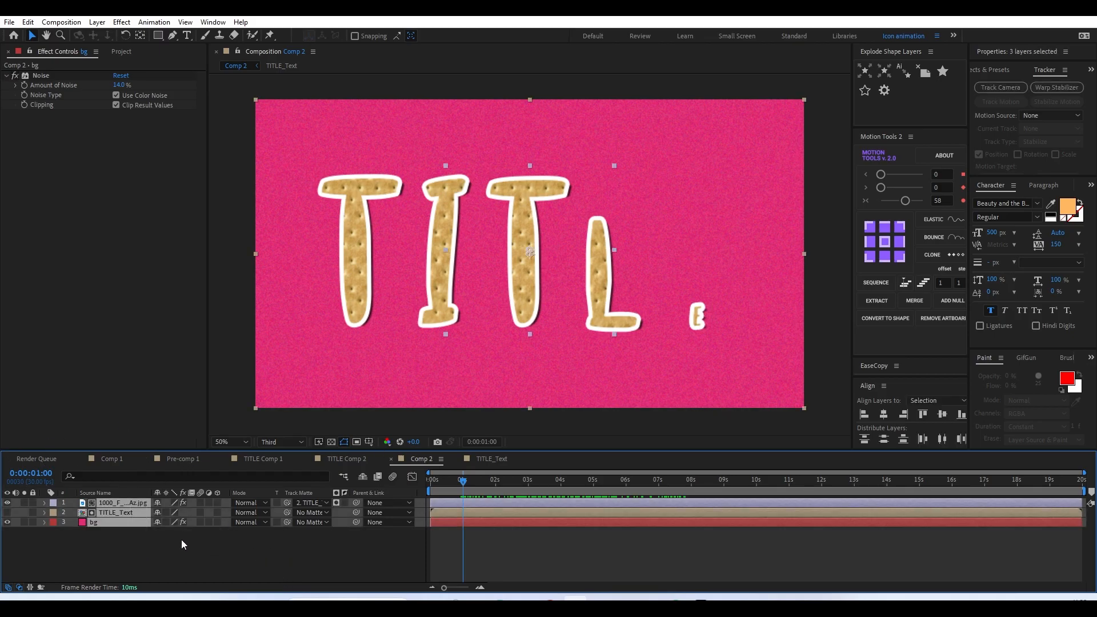
right_click(115, 507)
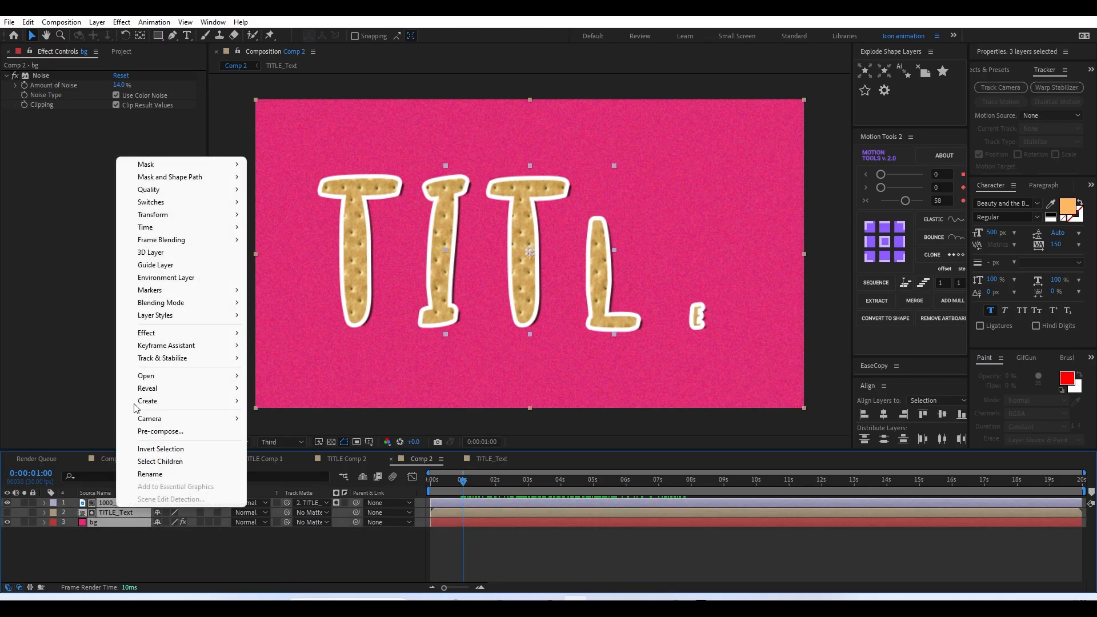
click(175, 432)
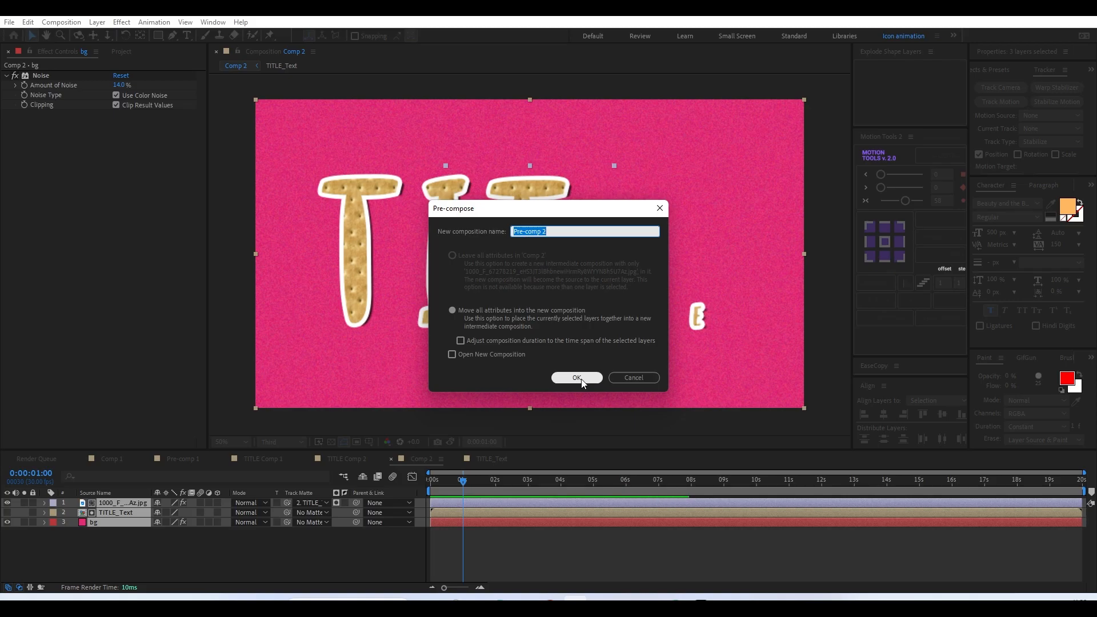
text(Ti)
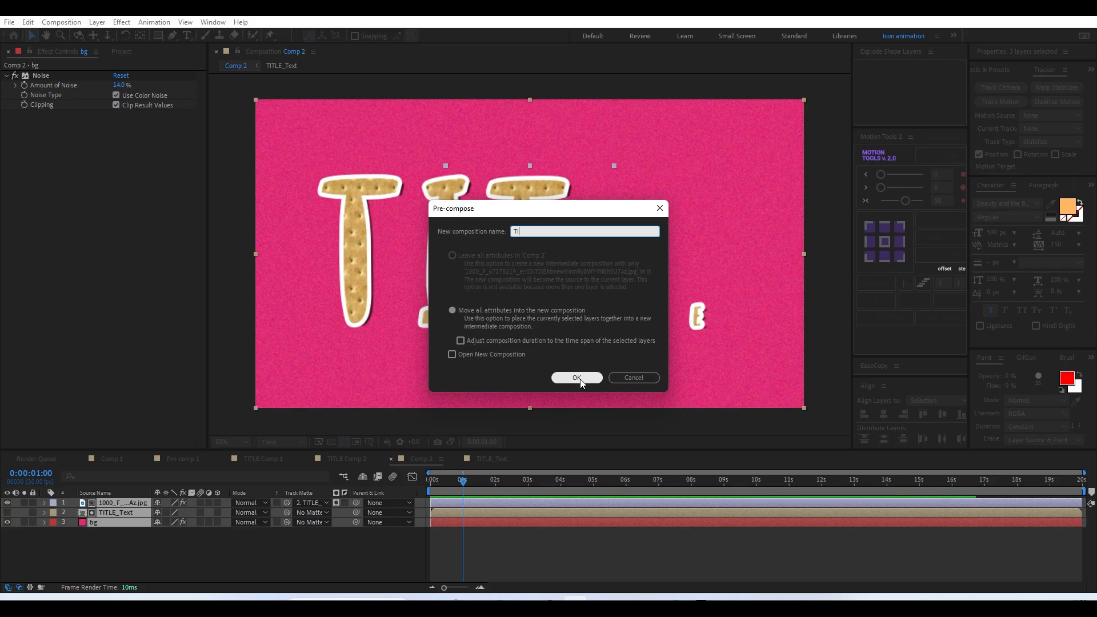
text(tle)
click(580, 379)
- At 0:00:04:06, draw a full-width region of interest closely around the TITLE letters and crop the Title composition to it
click(567, 484)
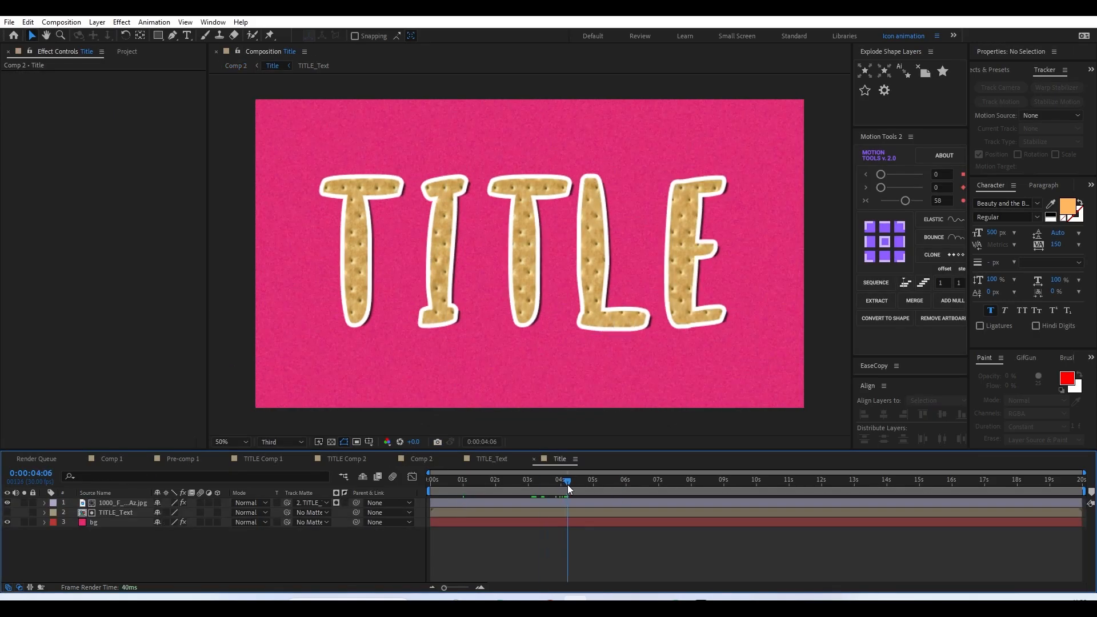
click(357, 442)
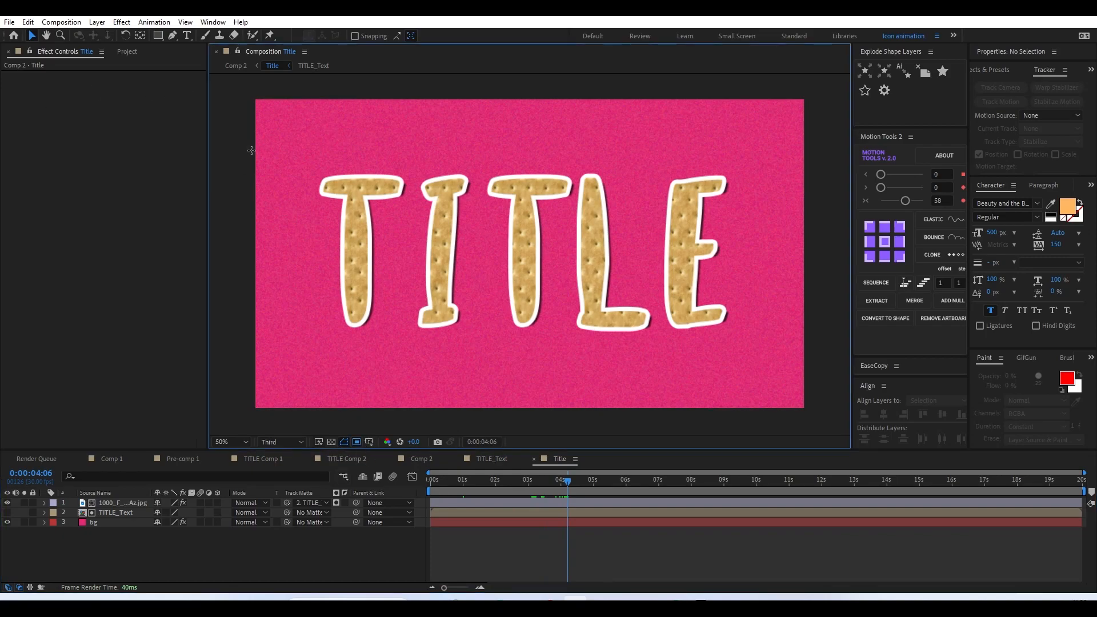
drag(255, 158, 812, 358)
drag(258, 261, 241, 256)
drag(530, 360, 530, 345)
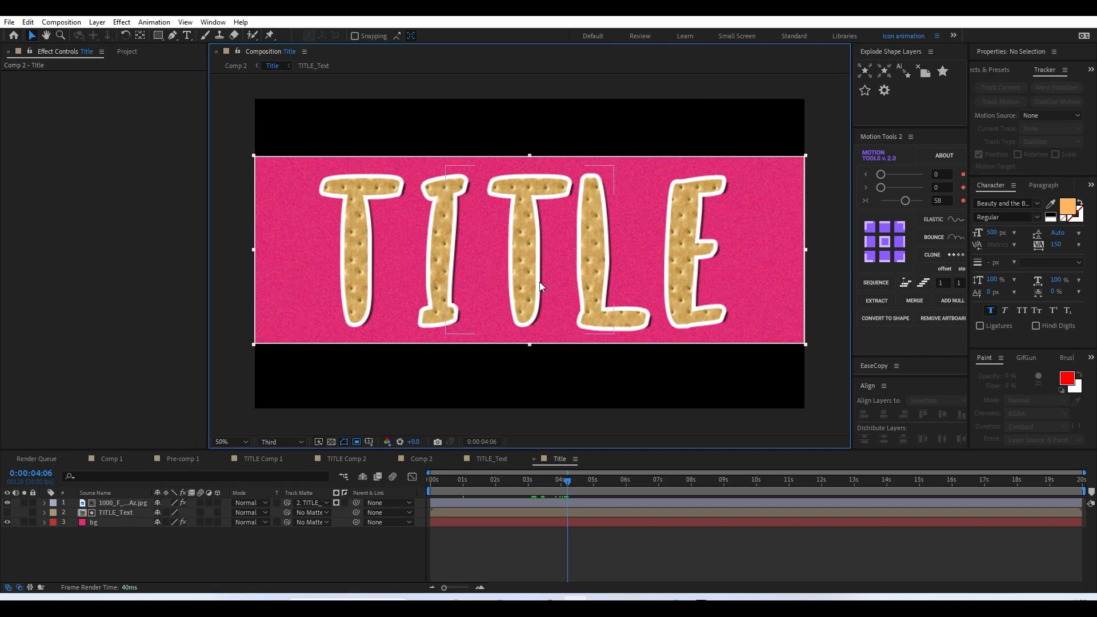
click(72, 24)
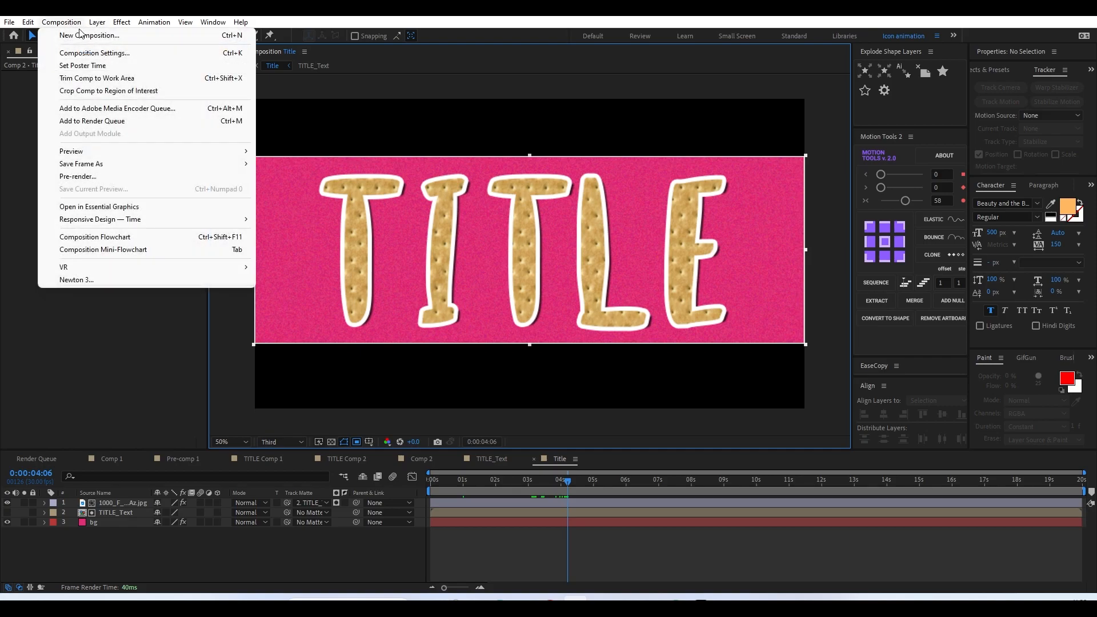
click(93, 91)
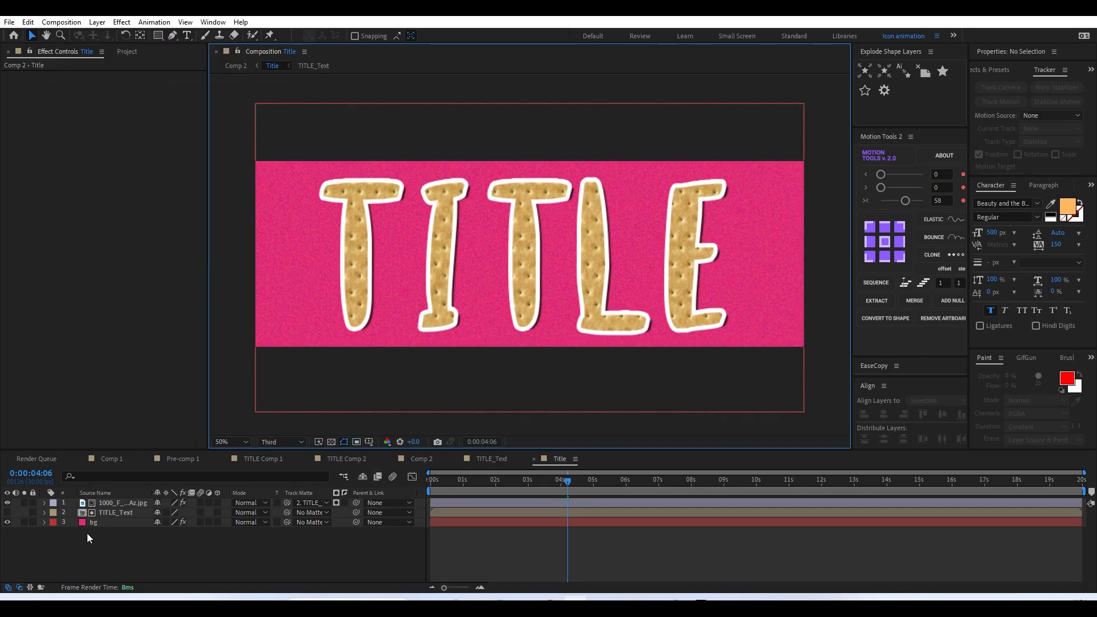
- Center the TITLE_Text layer horizontally and vertically in the cropped composition
click(85, 512)
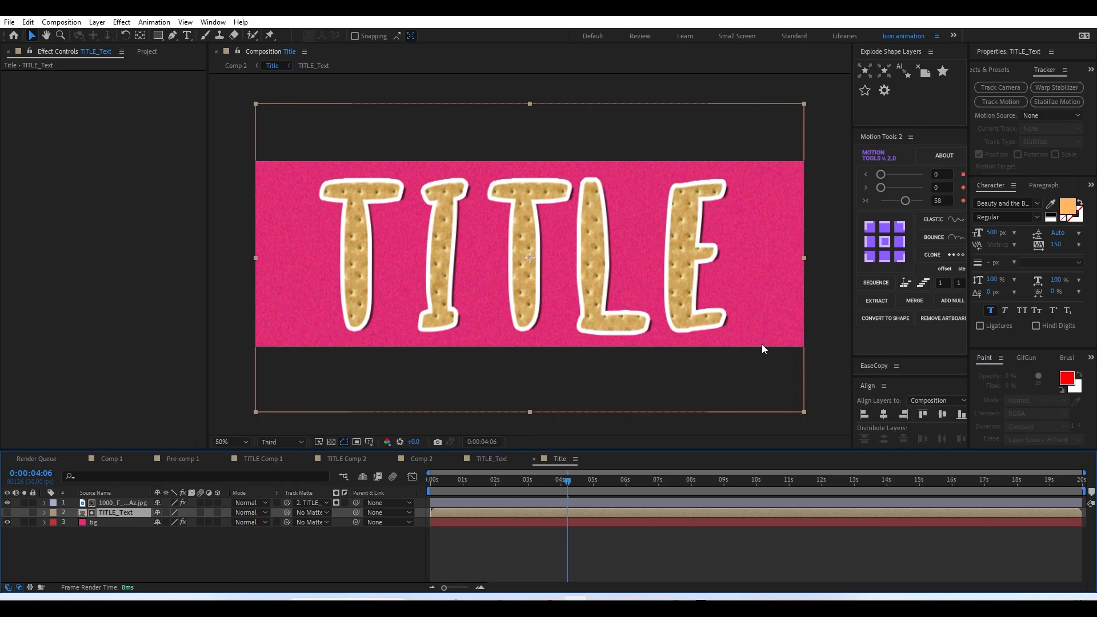
click(883, 414)
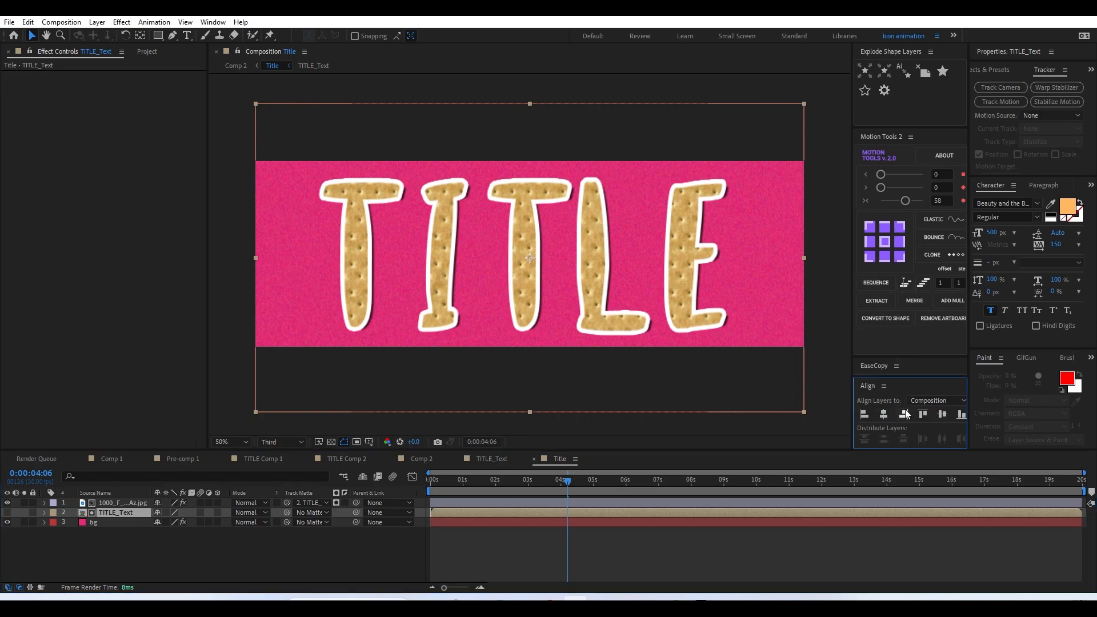
click(943, 414)
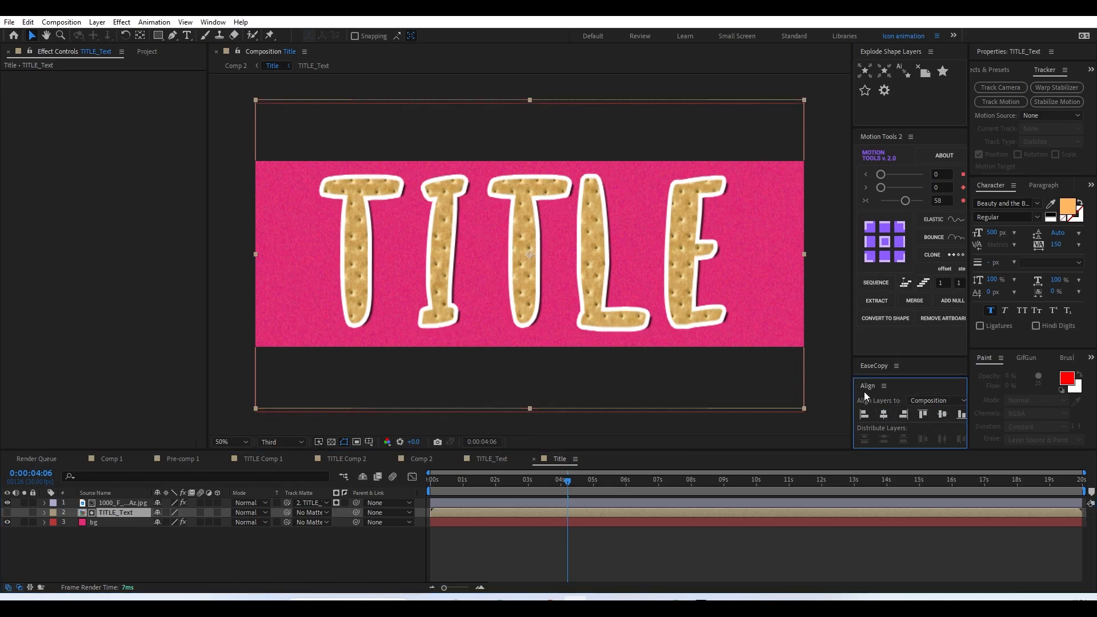
key(Return)
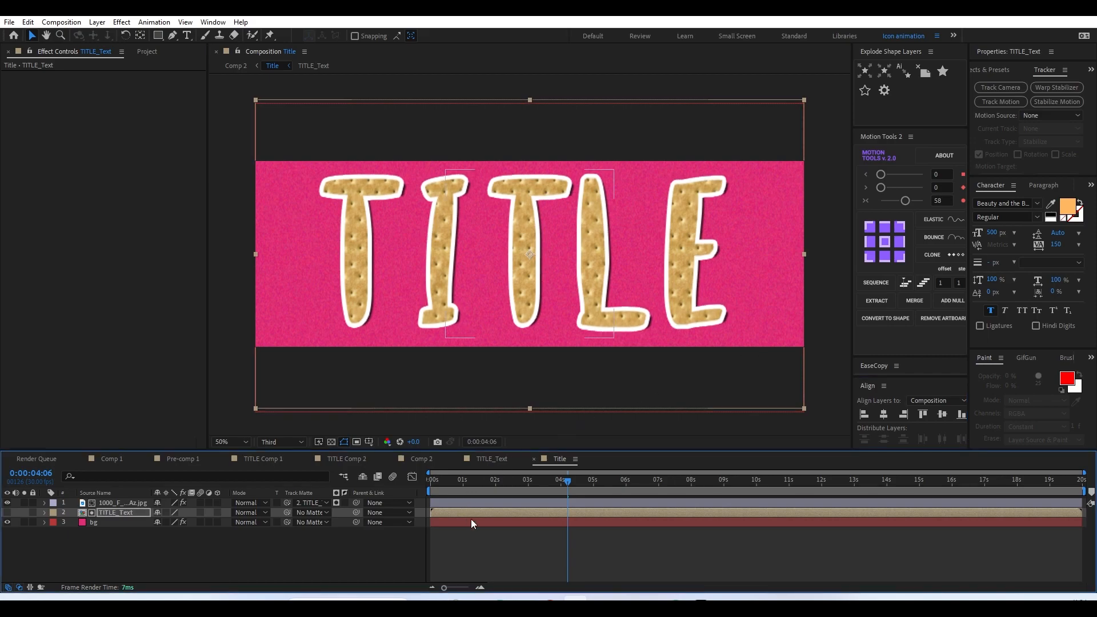
click(489, 545)
- Return to Comp 2, preview it up to 0:00:01:25 and add a Stroke layer style to the Title layer
click(234, 66)
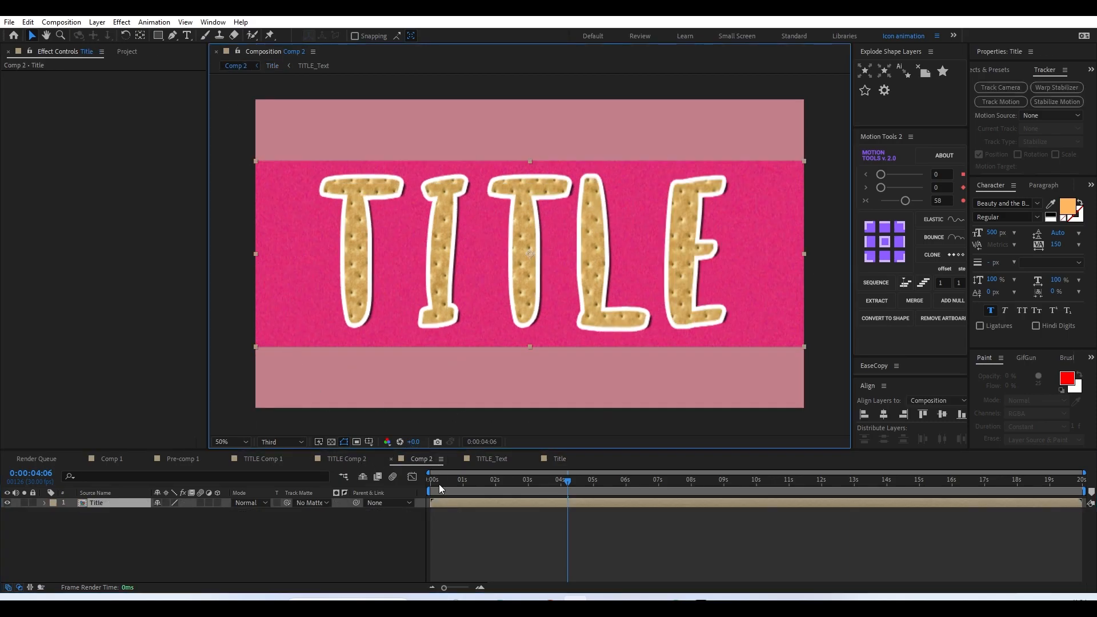
drag(435, 476, 491, 483)
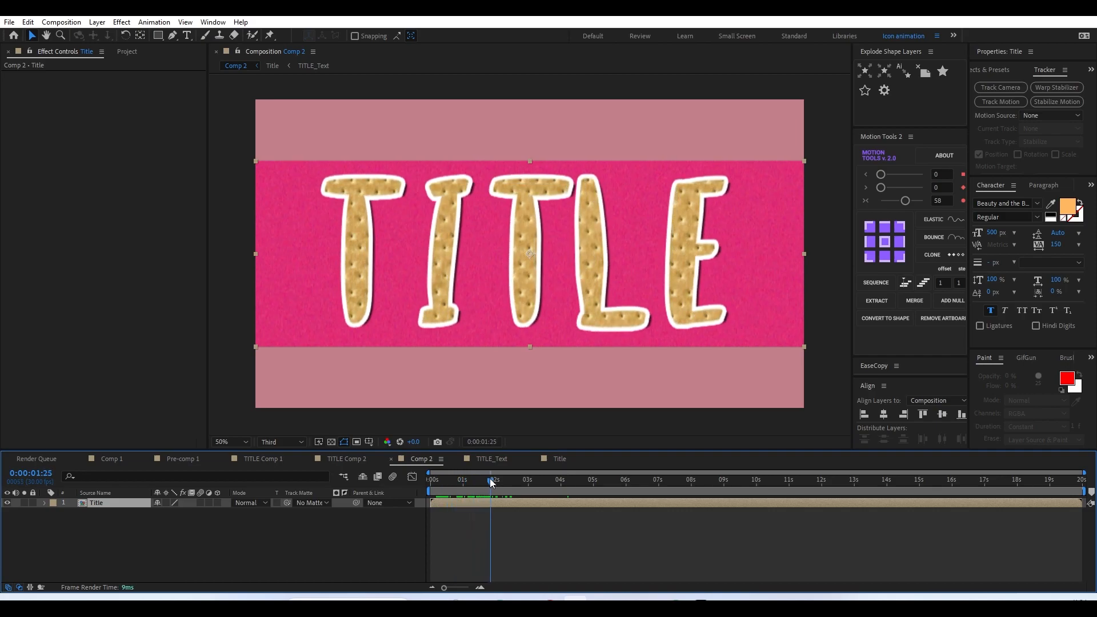
right_click(103, 506)
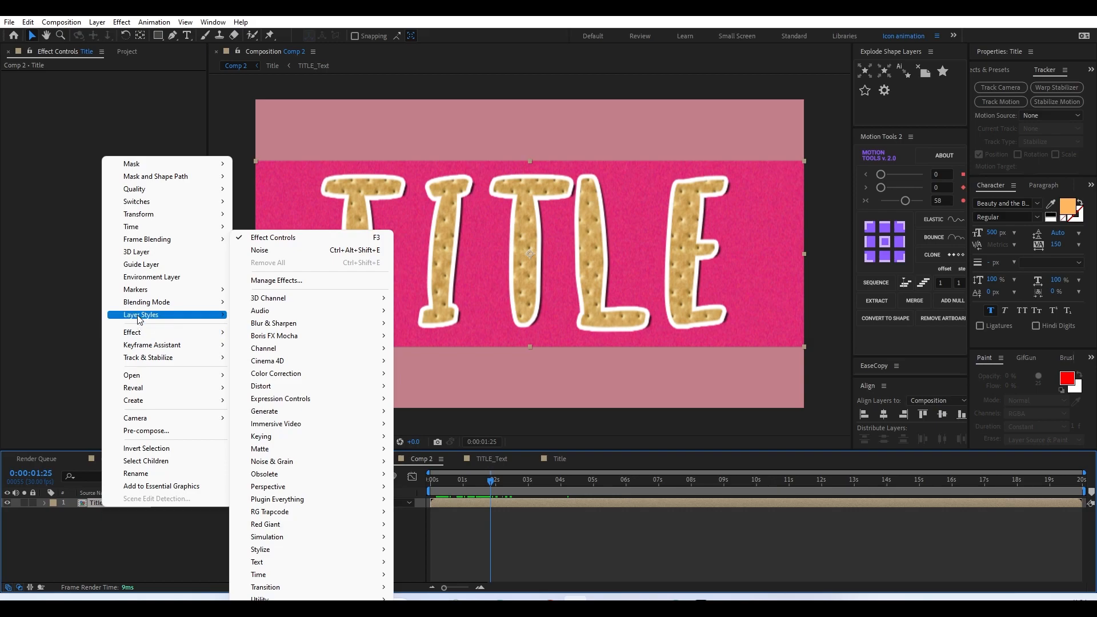
mouse_move(165, 316)
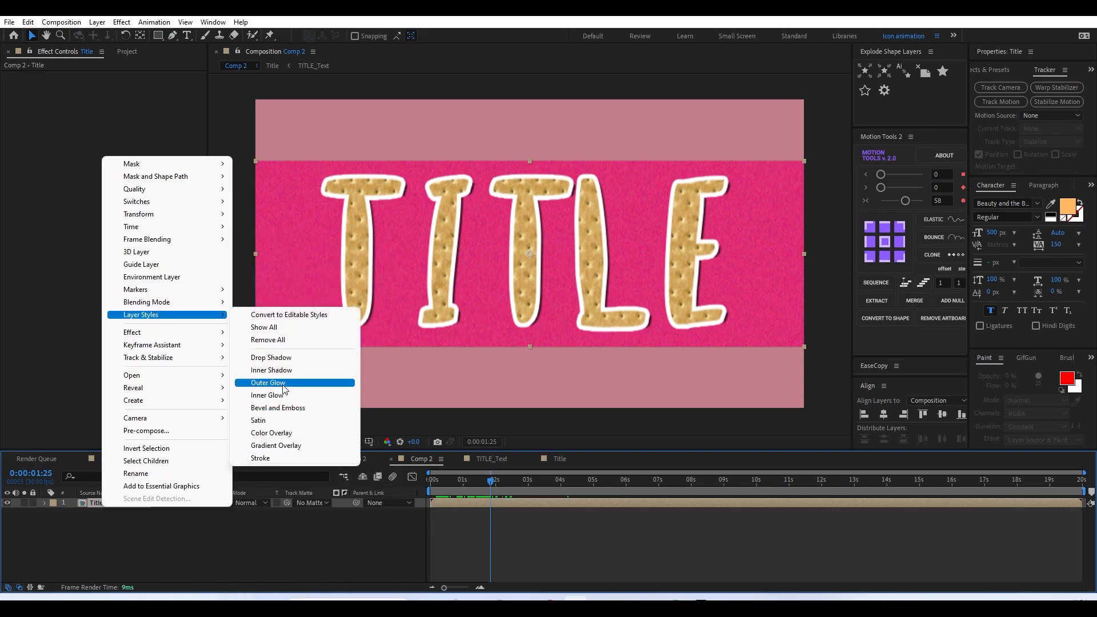
click(262, 459)
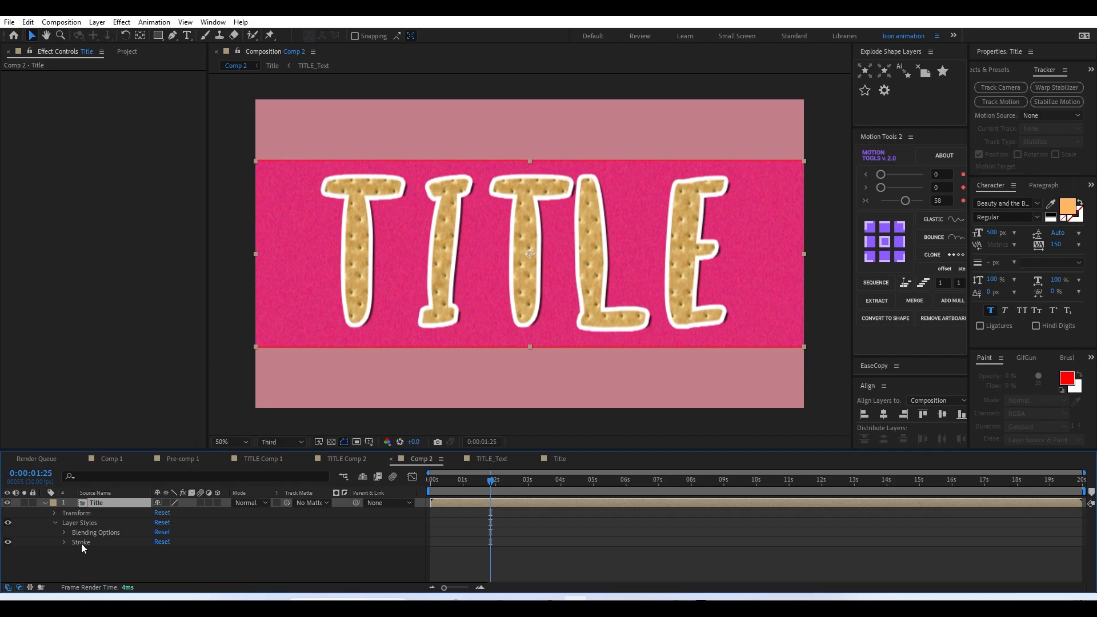
click(64, 543)
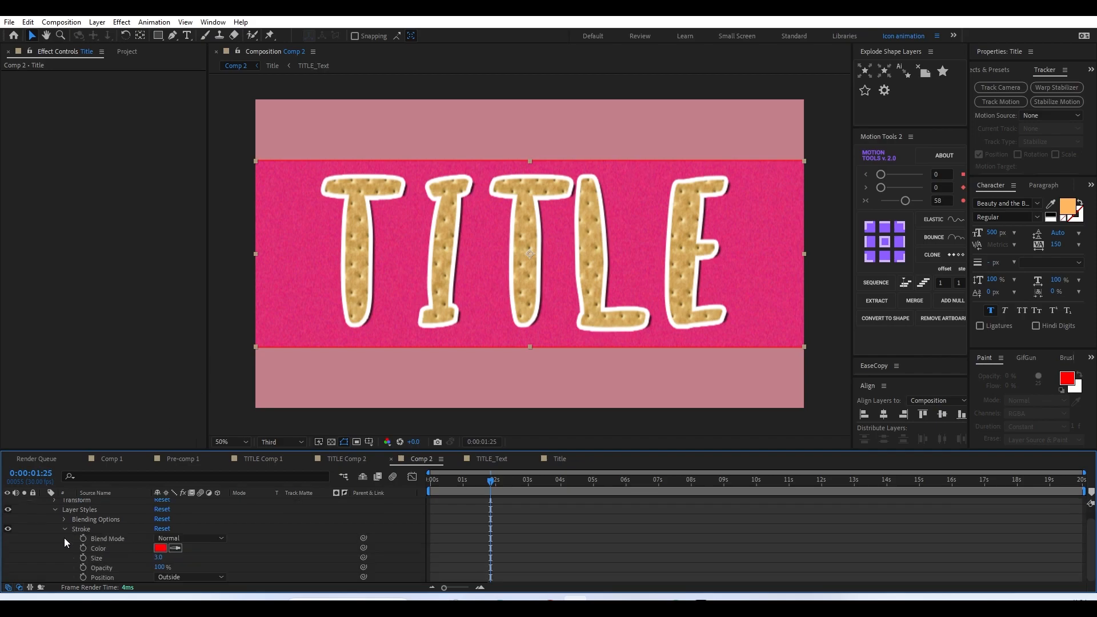
- Set the Title layer's stroke size to 5.0 and its color to white (FFFFFF)
drag(157, 558, 169, 560)
click(160, 548)
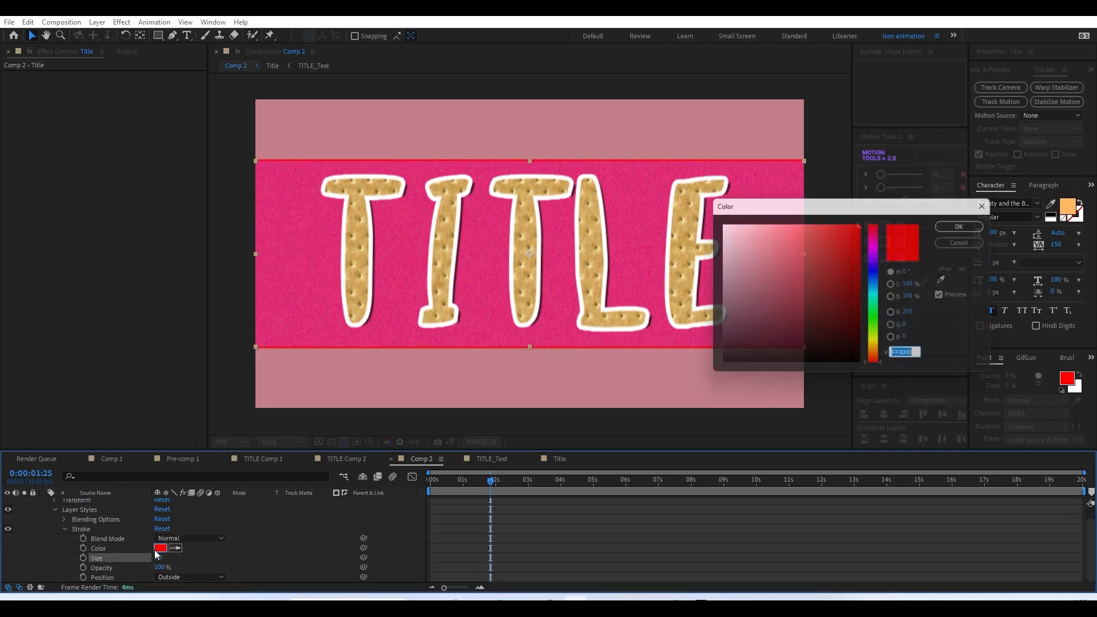
mouse_move(806, 242)
mouse_down()
mouse_move(721, 226)
mouse_move(639, 176)
mouse_move(734, 192)
mouse_move(667, 196)
mouse_up()
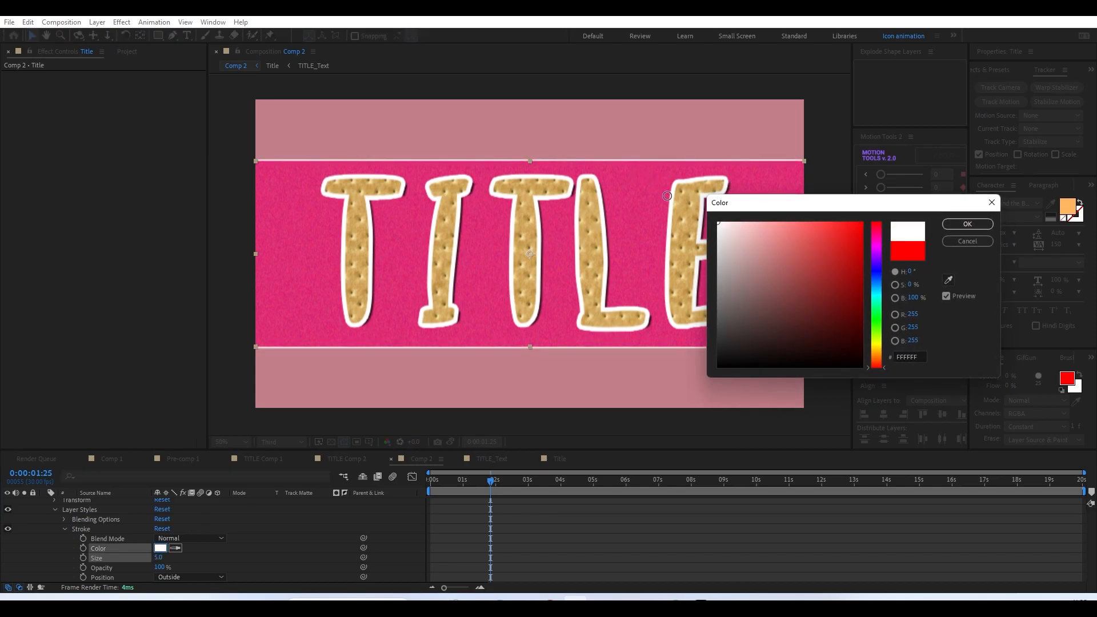
click(968, 223)
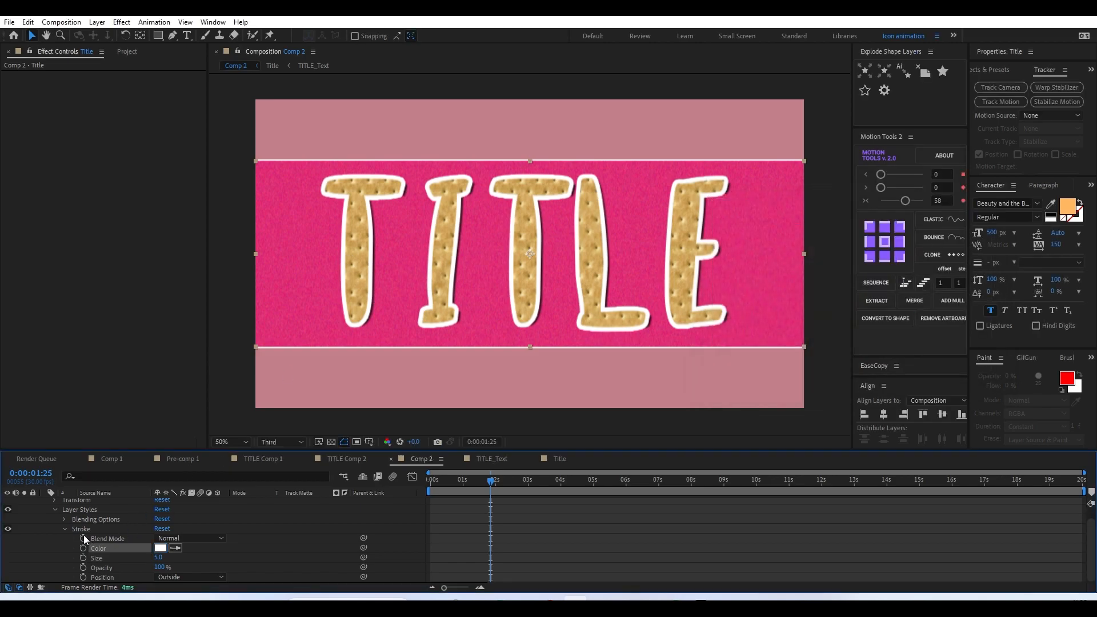
scroll(66, 523, up, 1)
click(46, 503)
click(115, 535)
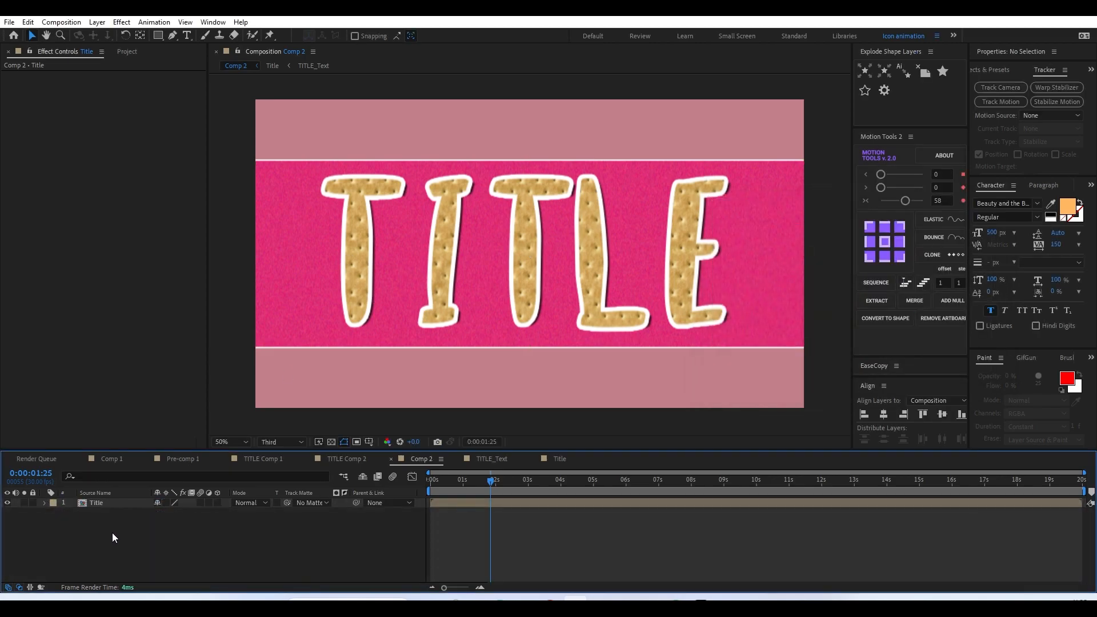
click(107, 506)
key(comma)
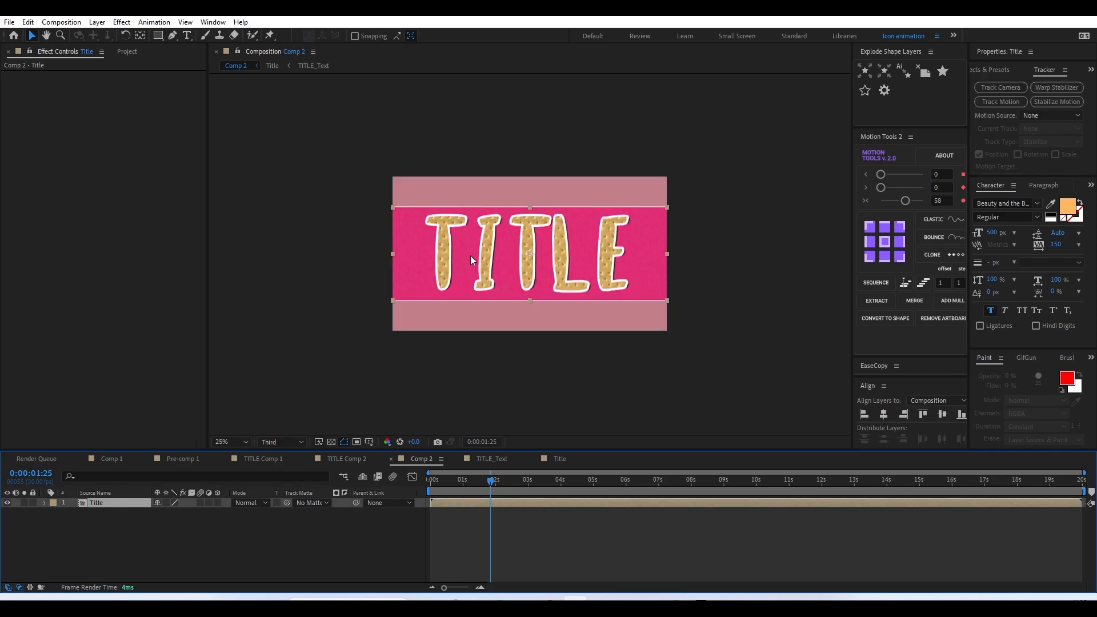
key(ctrl+space)
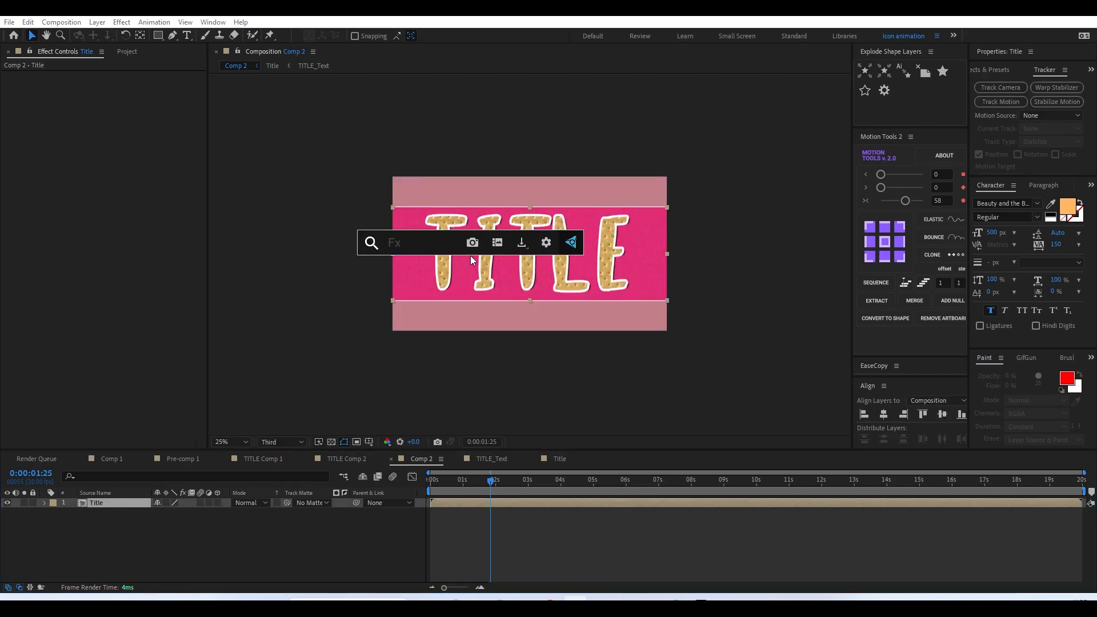
text(cu)
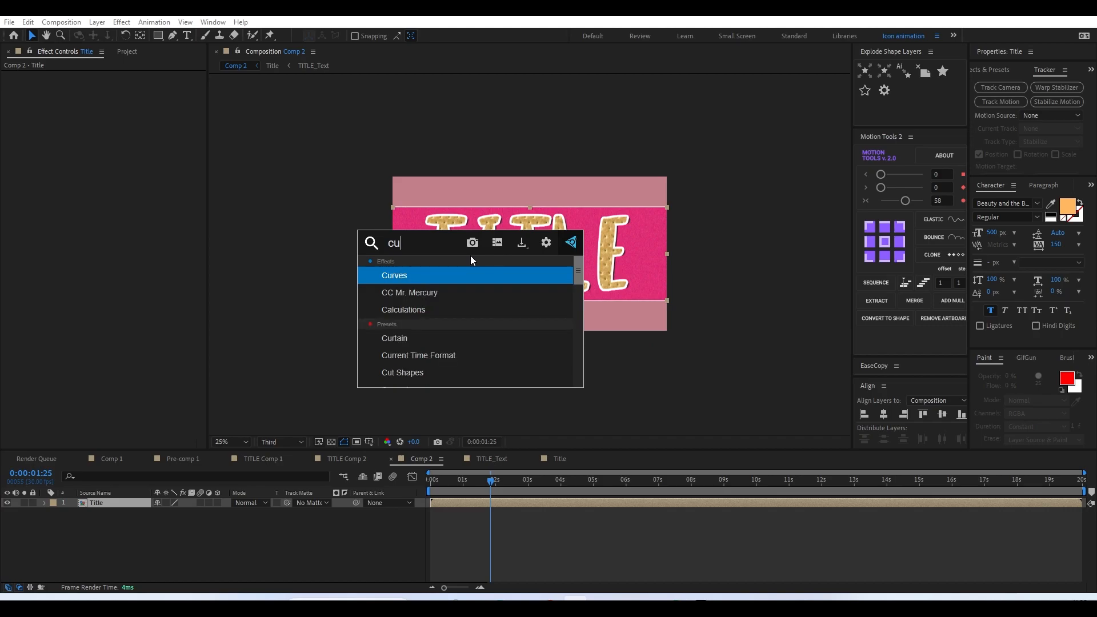
text(t)
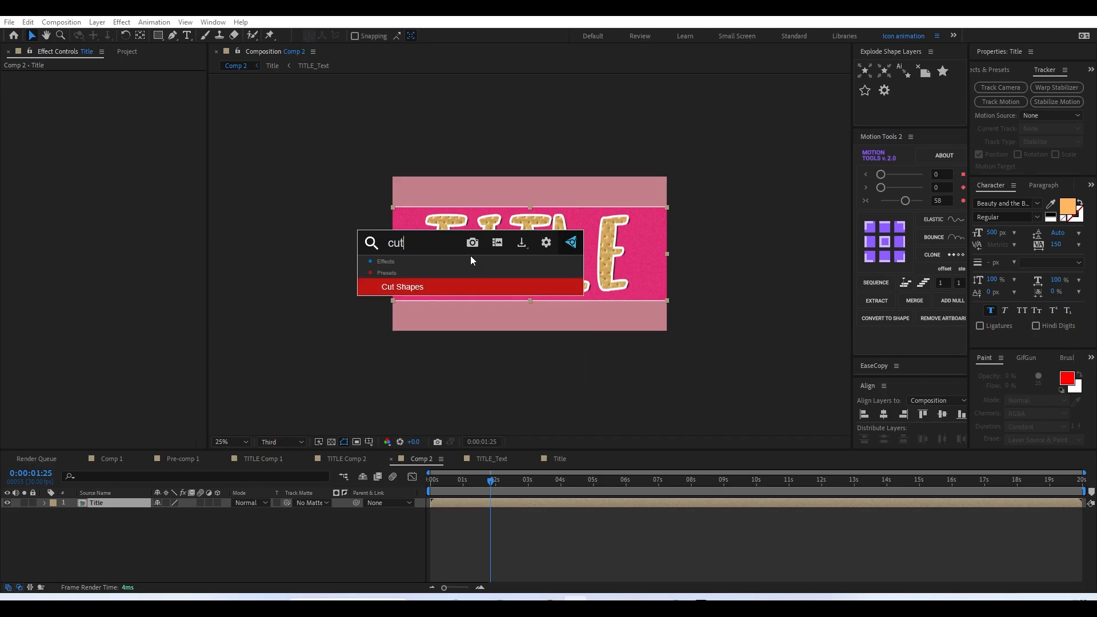
key(BackSpace)
key(BackSpace)
key(BackSpace)
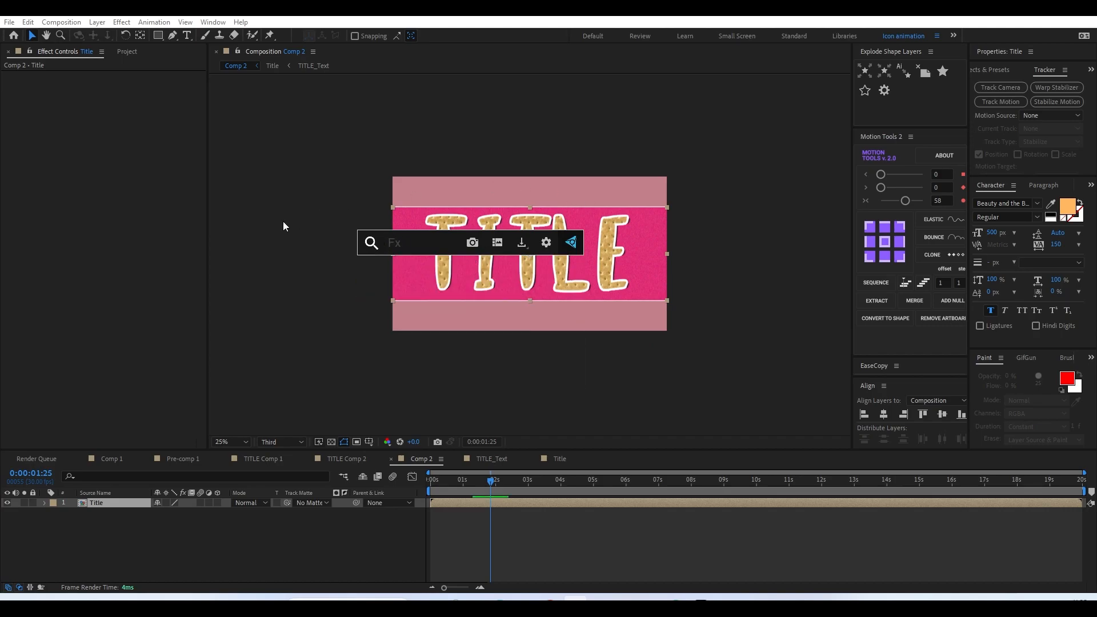
click(252, 254)
- Examine the CC Split 2 effect on the first layer of Comp 1's Pre-comp 1 around 0:00:01:03, and return to the Title composition
click(105, 463)
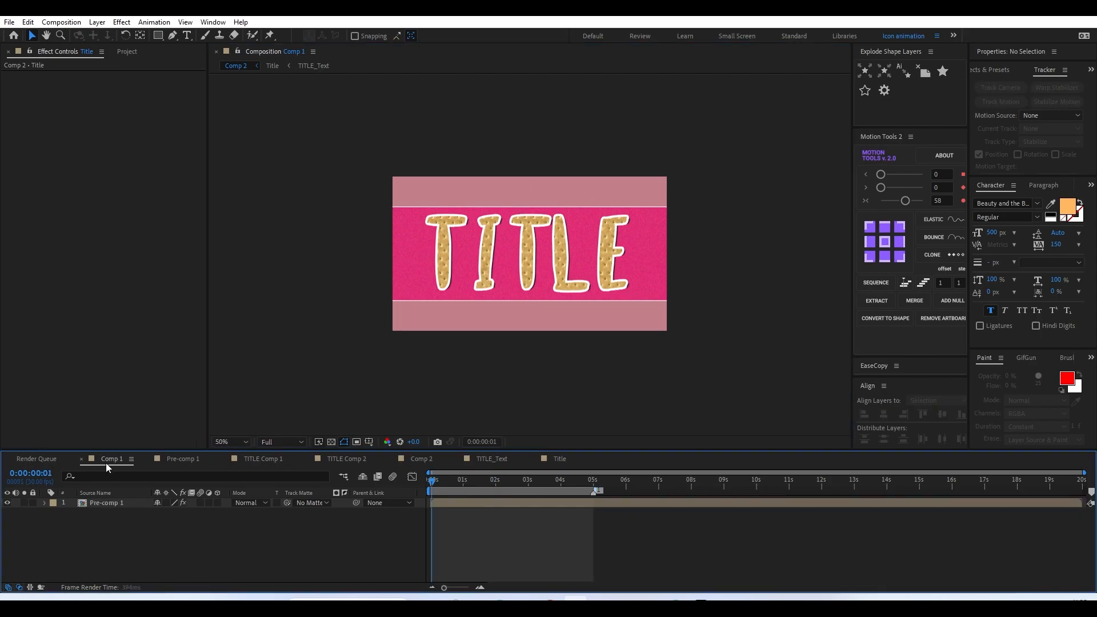
click(448, 503)
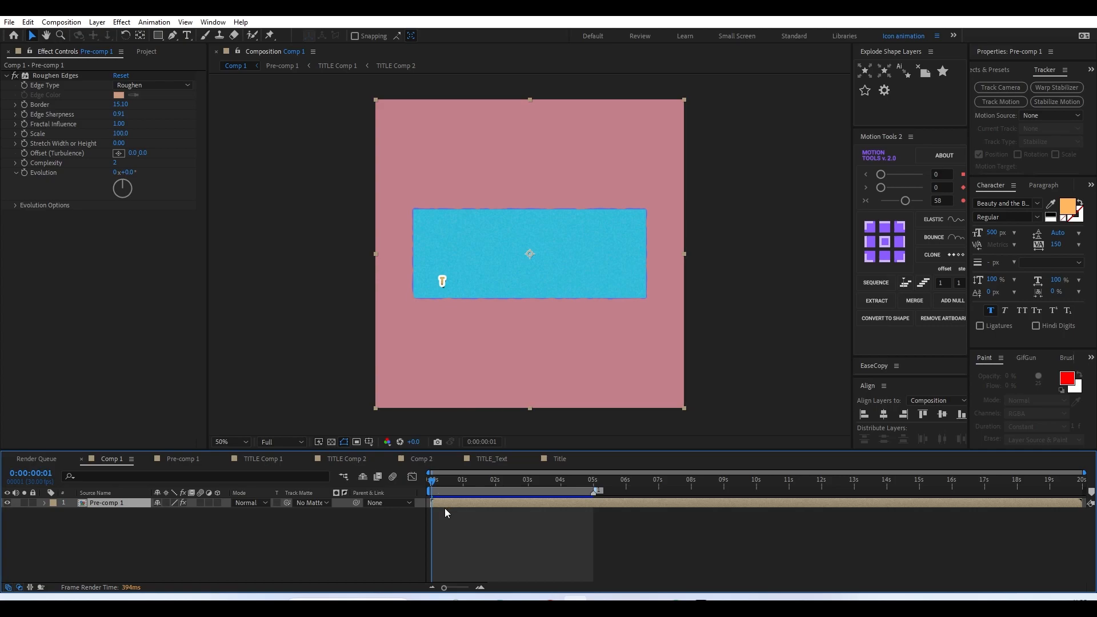
click(446, 508)
click(445, 503)
double_click(444, 503)
click(458, 481)
mouse_move(458, 485)
mouse_down()
mouse_move(509, 492)
mouse_move(425, 483)
mouse_move(502, 496)
mouse_move(550, 519)
mouse_move(447, 496)
mouse_move(467, 502)
mouse_up()
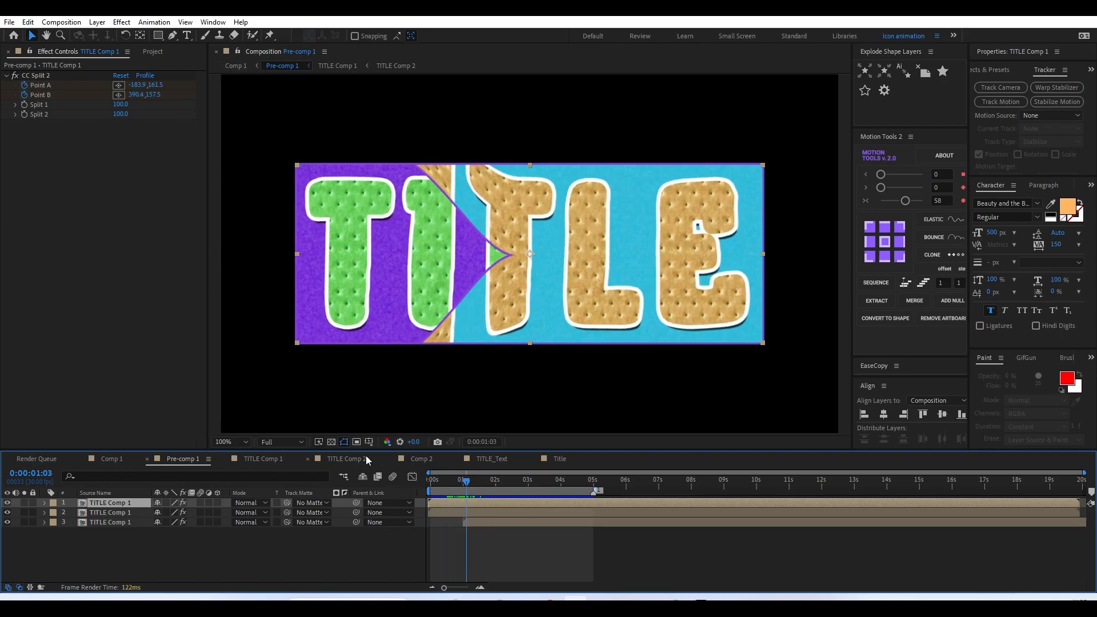
click(561, 460)
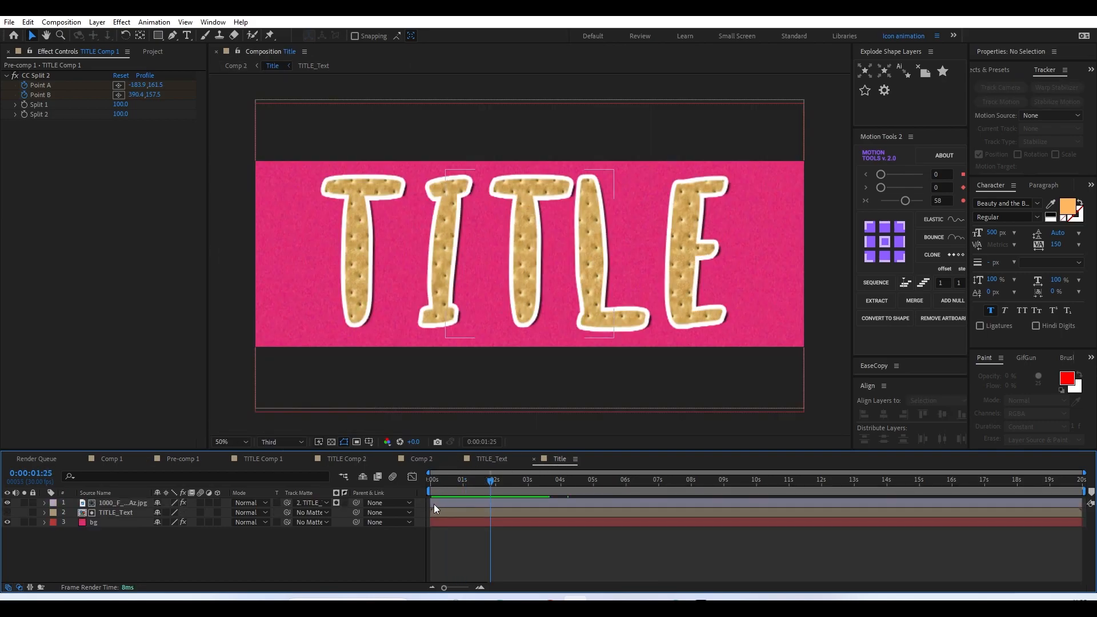
- Return to Comp 2 and close the Comp 1, Pre-comp 1, TITLE Comp 1 and TITLE Comp 2 timelines
click(236, 65)
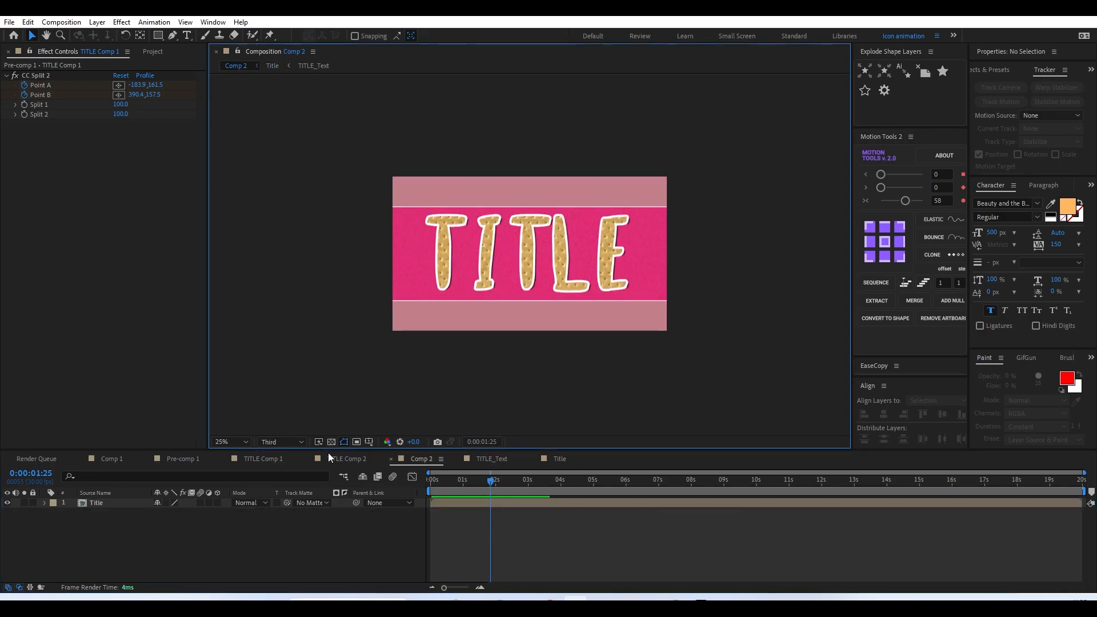
click(82, 459)
click(81, 459)
click(81, 459)
click(81, 459)
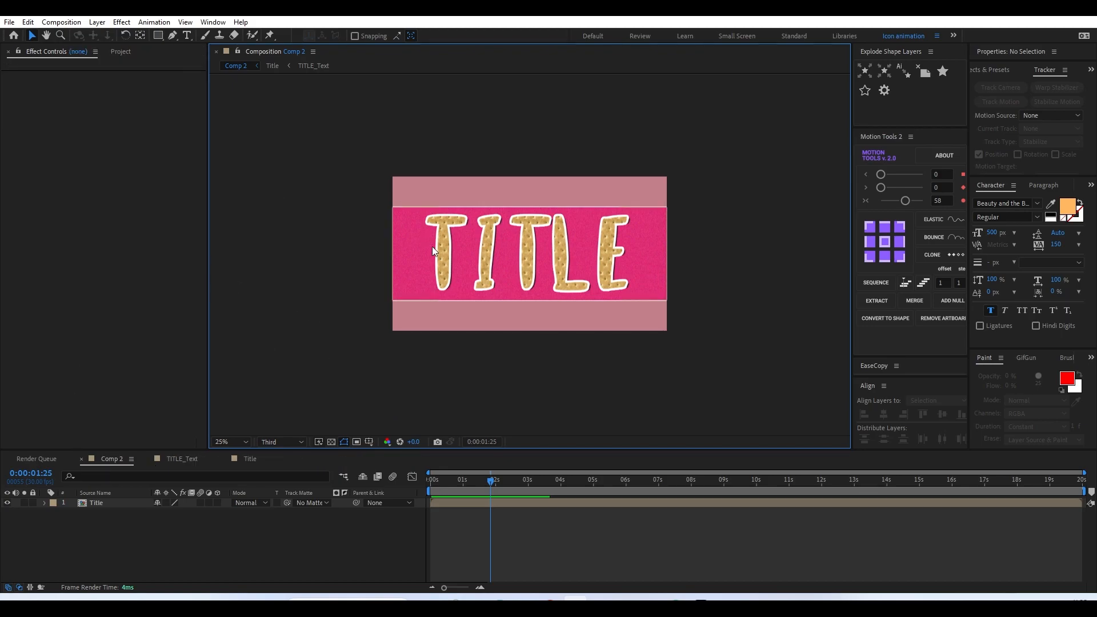
- Set Comp 2's preview resolution to Full at 50% magnification
key(period)
click(283, 441)
click(286, 471)
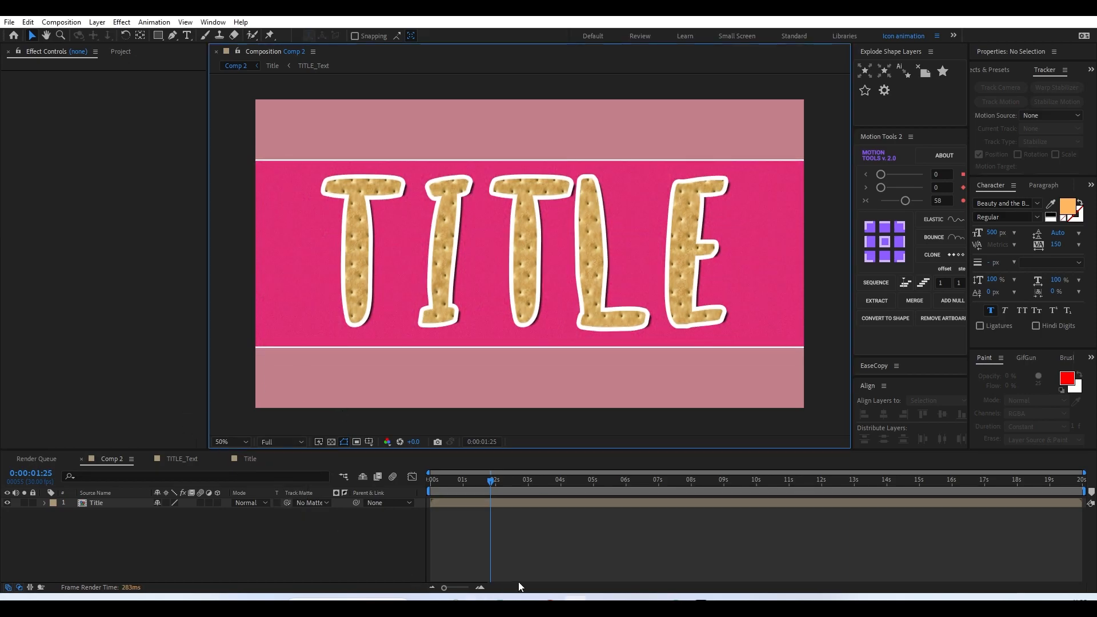
- Apply the CC Split 2 effect to the Title layer in Comp 2
click(479, 502)
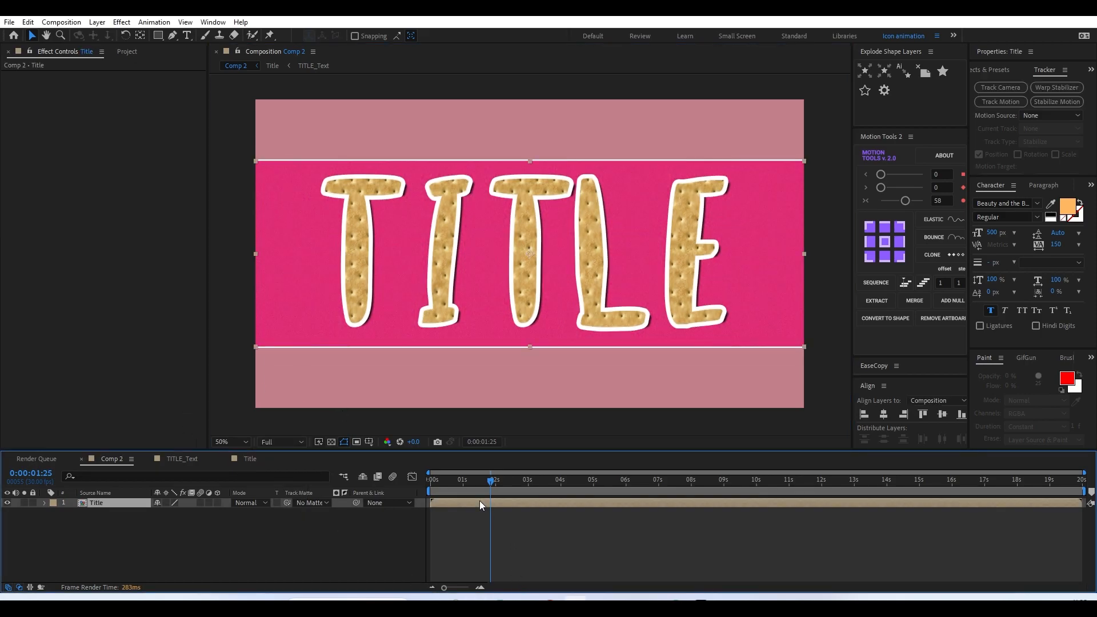
key(ctrl+space)
text(spl)
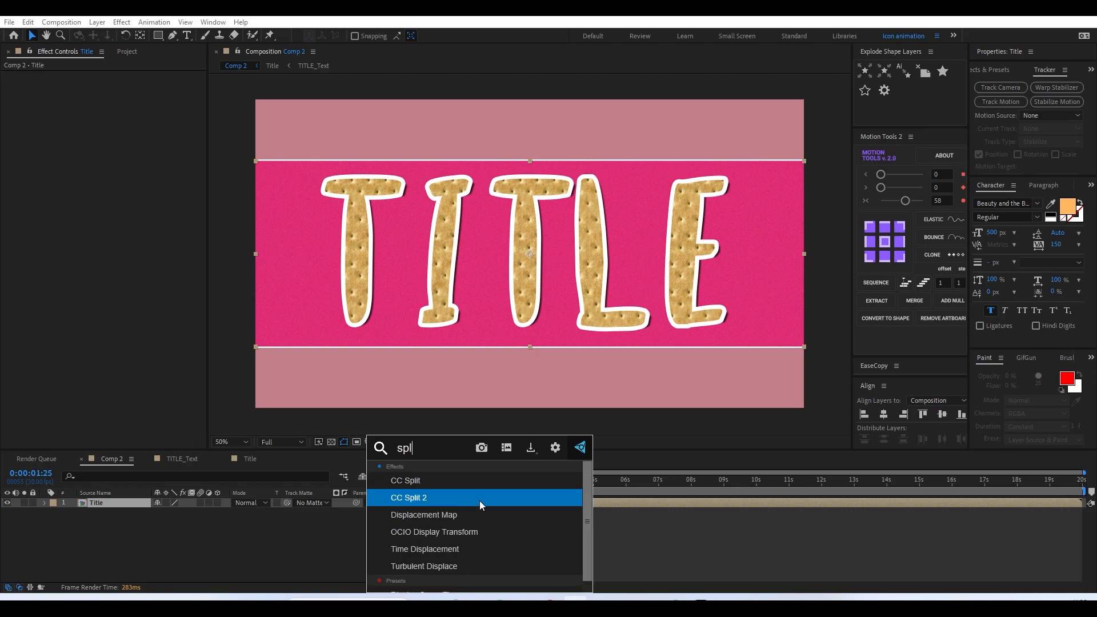
click(479, 501)
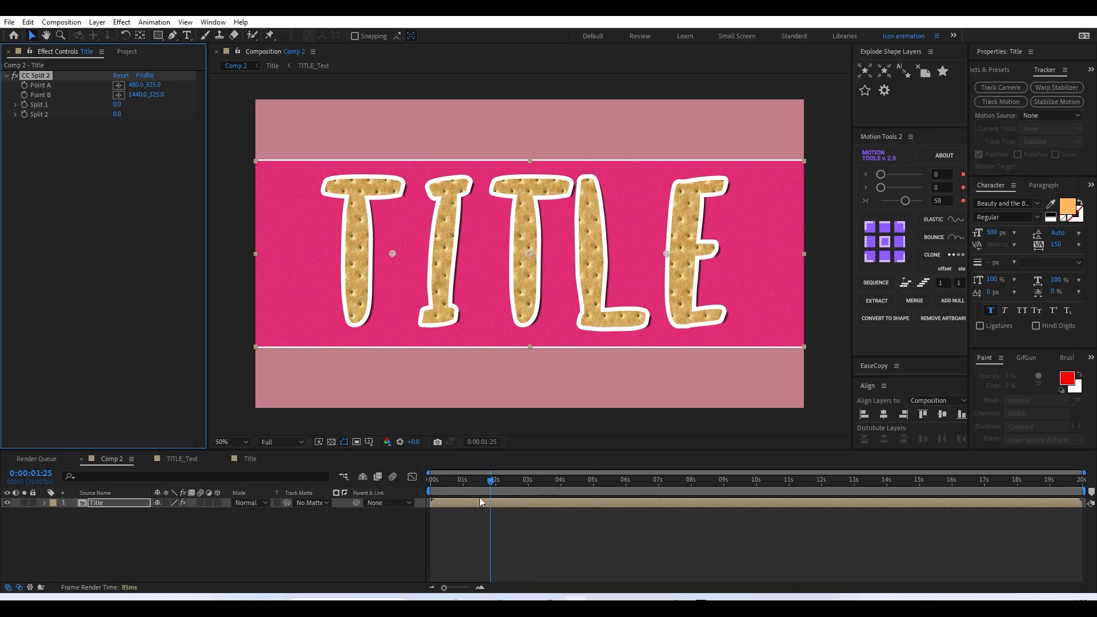
- Set both Split 1 and Split 2 of the Title layer's CC Split 2 effect to 50
drag(117, 105, 212, 129)
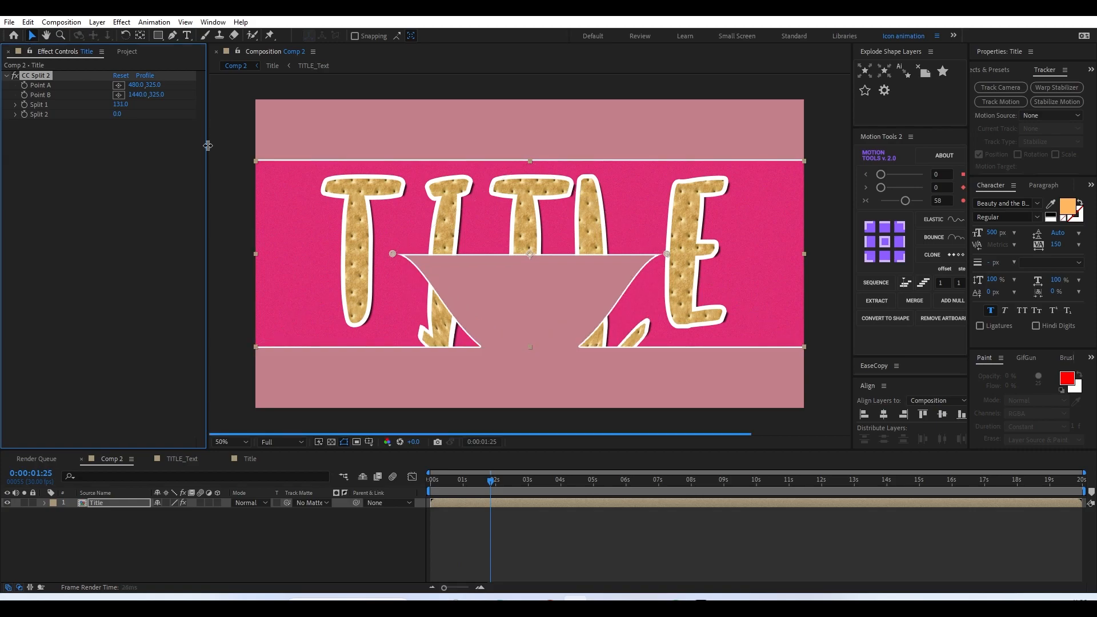
key(ctrl+z)
click(117, 105)
text(50)
key(Return)
click(119, 115)
text(50)
key(Return)
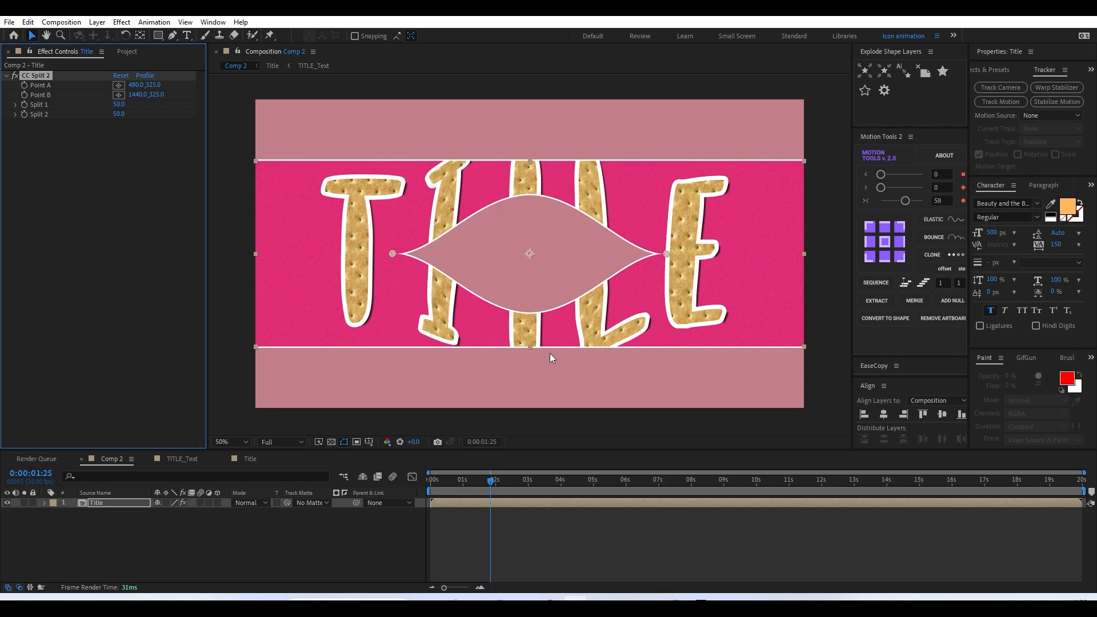
- Place both split points beyond the banner's left edge, Point A at about -254, 323 and Point B at about -256, 325
drag(437, 260, 537, 252)
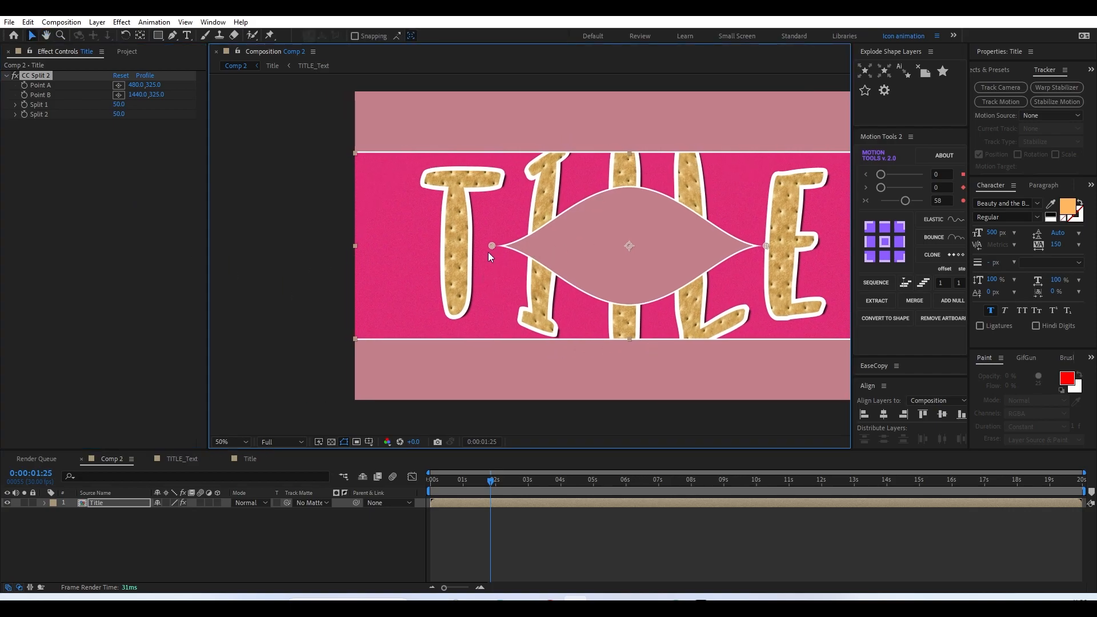
click(120, 86)
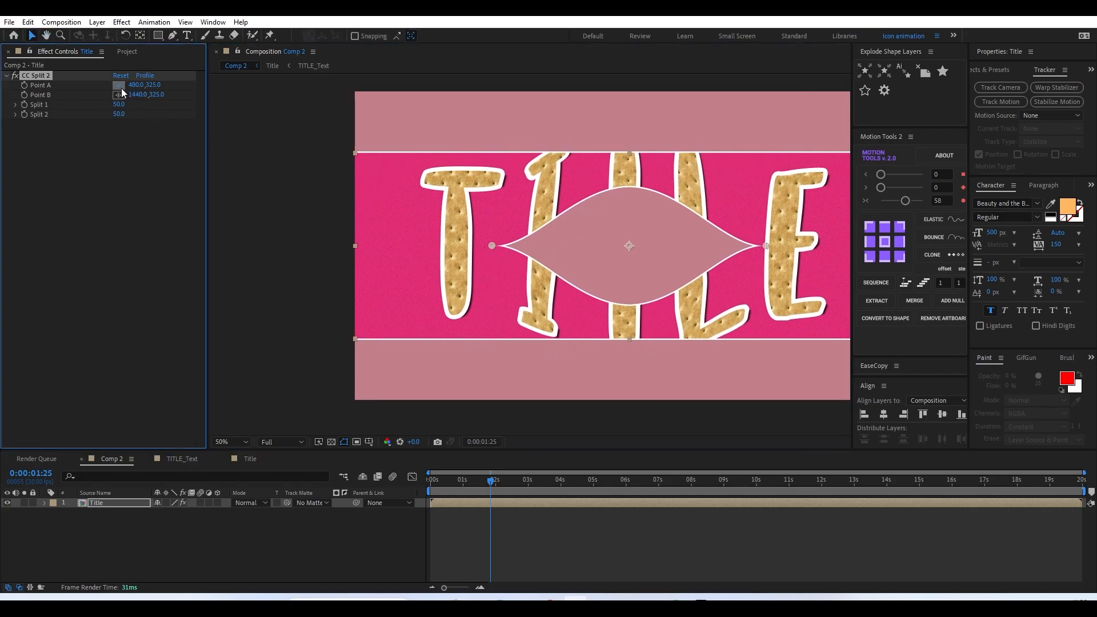
click(283, 245)
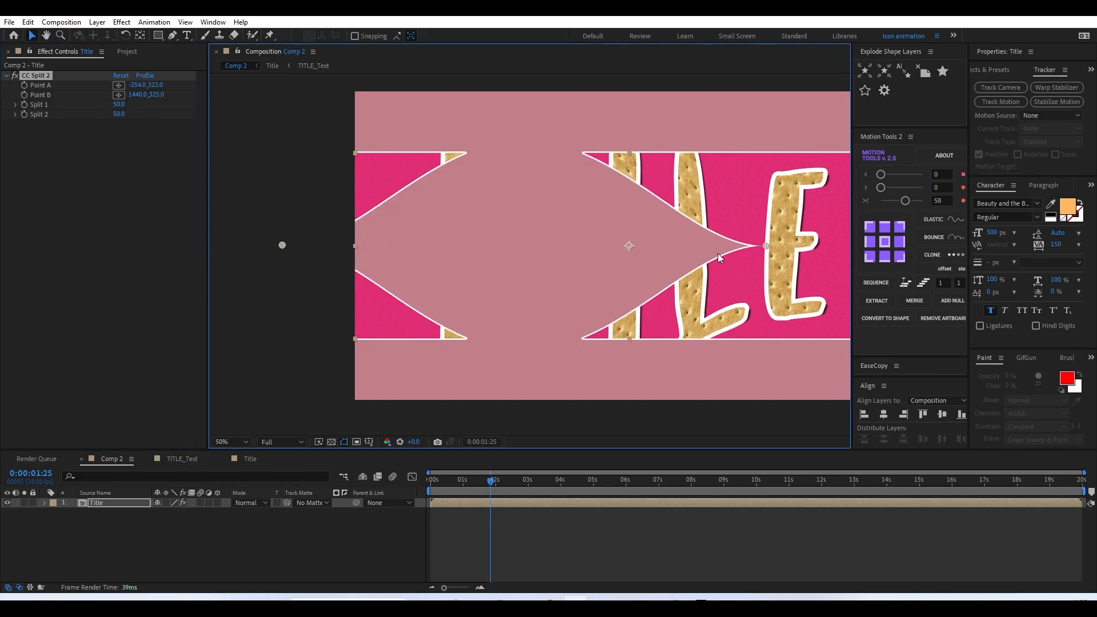
drag(765, 244, 280, 250)
drag(473, 278, 422, 285)
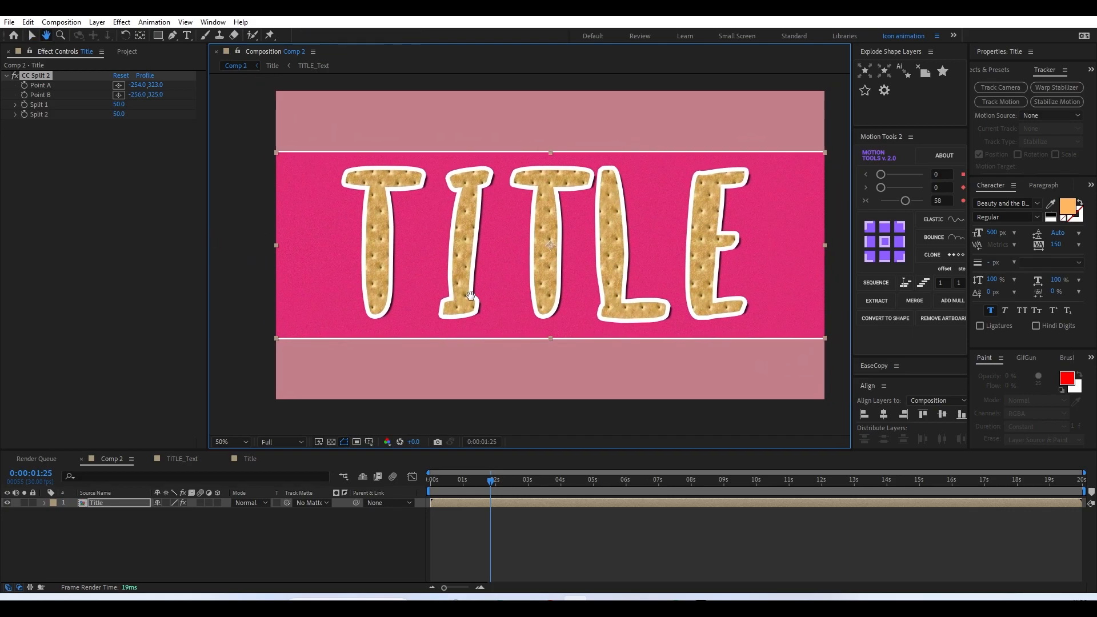
- Preview from the start to 0:00:01:00, keyframe Point A and Point B there, and reveal the Title layer's keyframes
drag(449, 483, 376, 483)
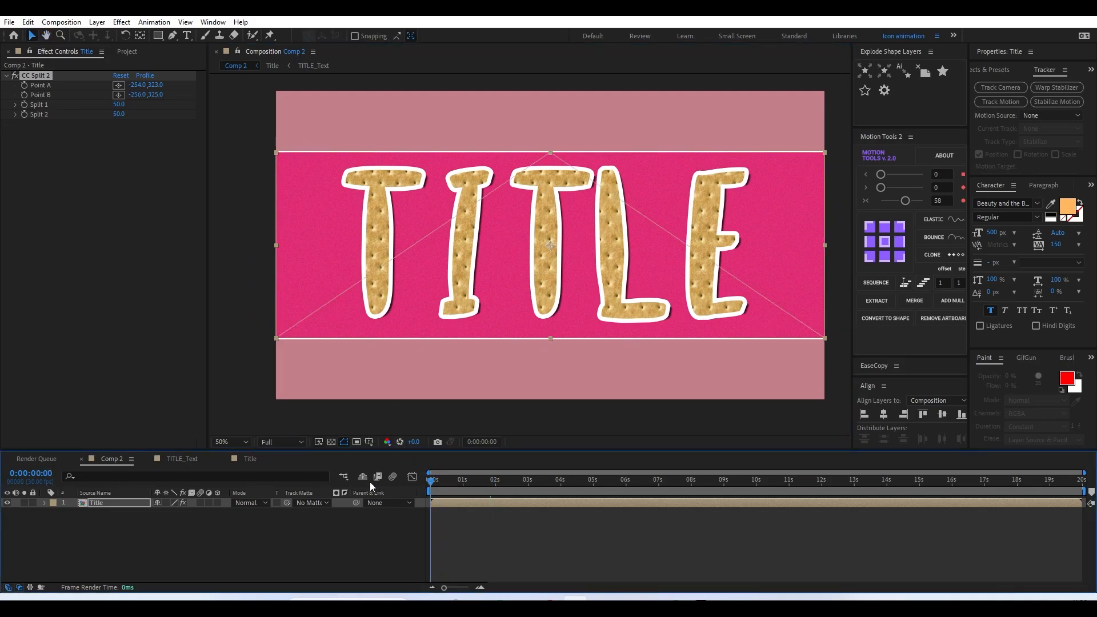
key(space)
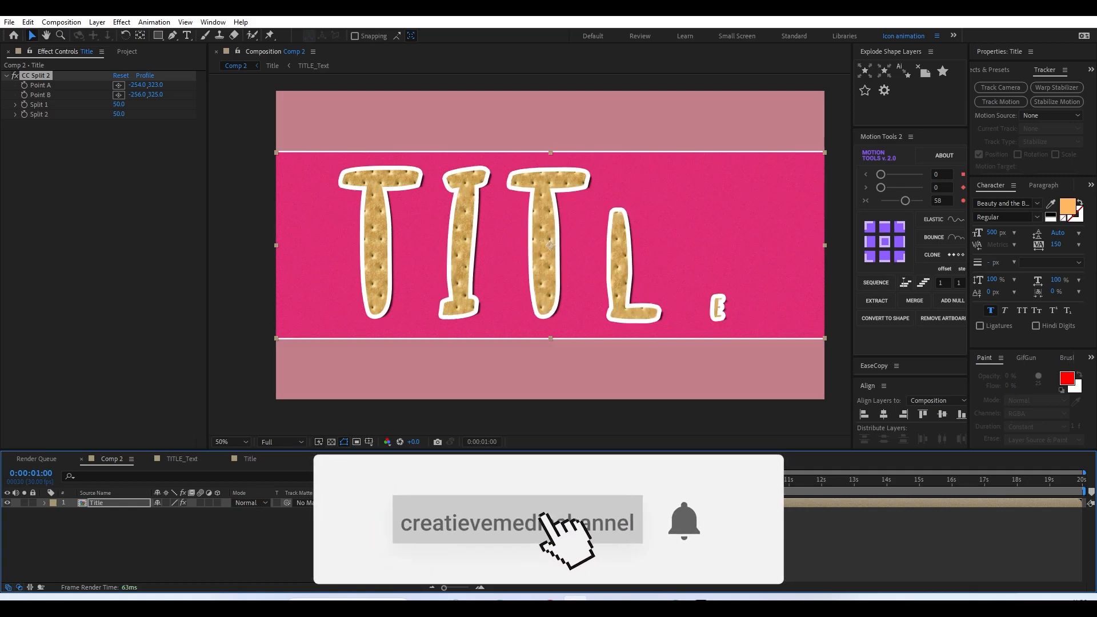
click(23, 85)
click(23, 95)
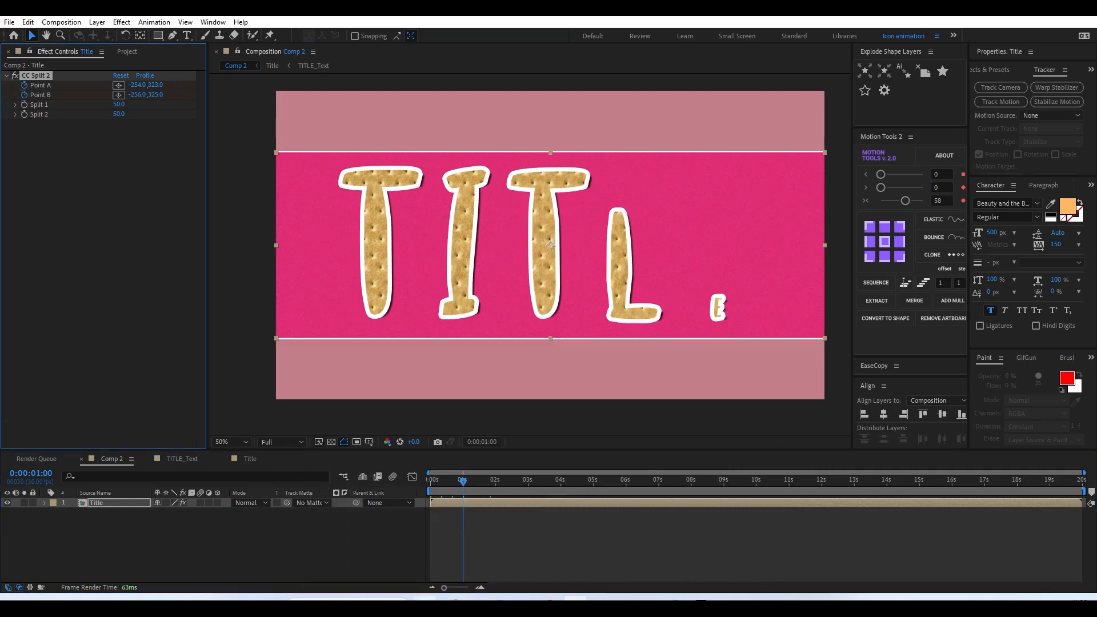
click(469, 506)
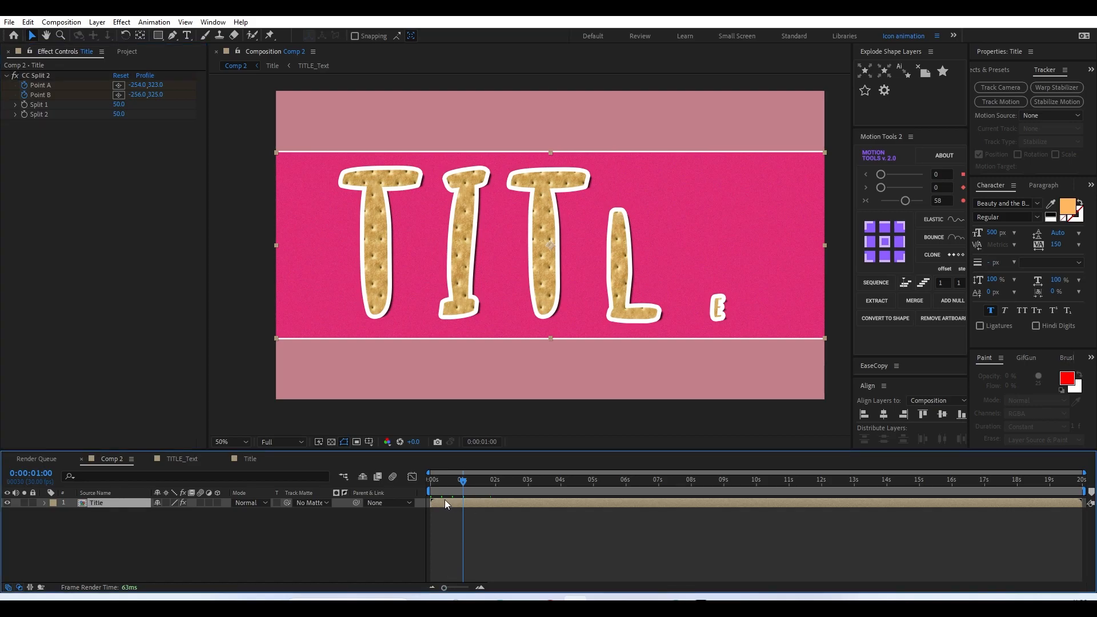
key(u)
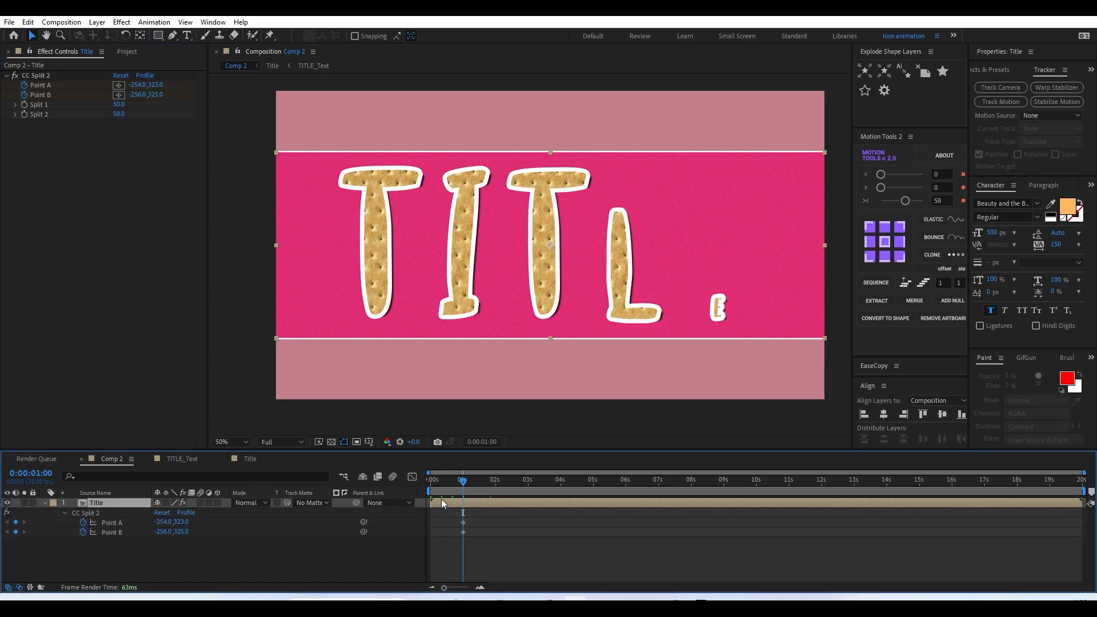
- At 0:00:01:20, move Point A to about 2774, 323 and Point B to about -968, 325, and preview the split
key(ctrl+shift+Right)
key(ctrl+shift+Right)
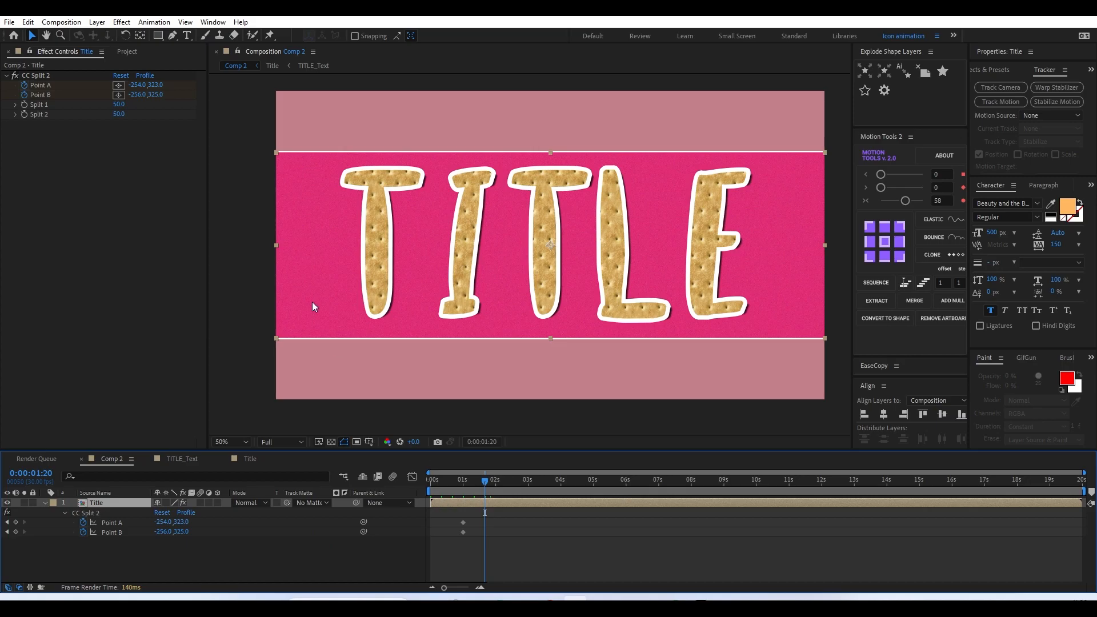
key(comma)
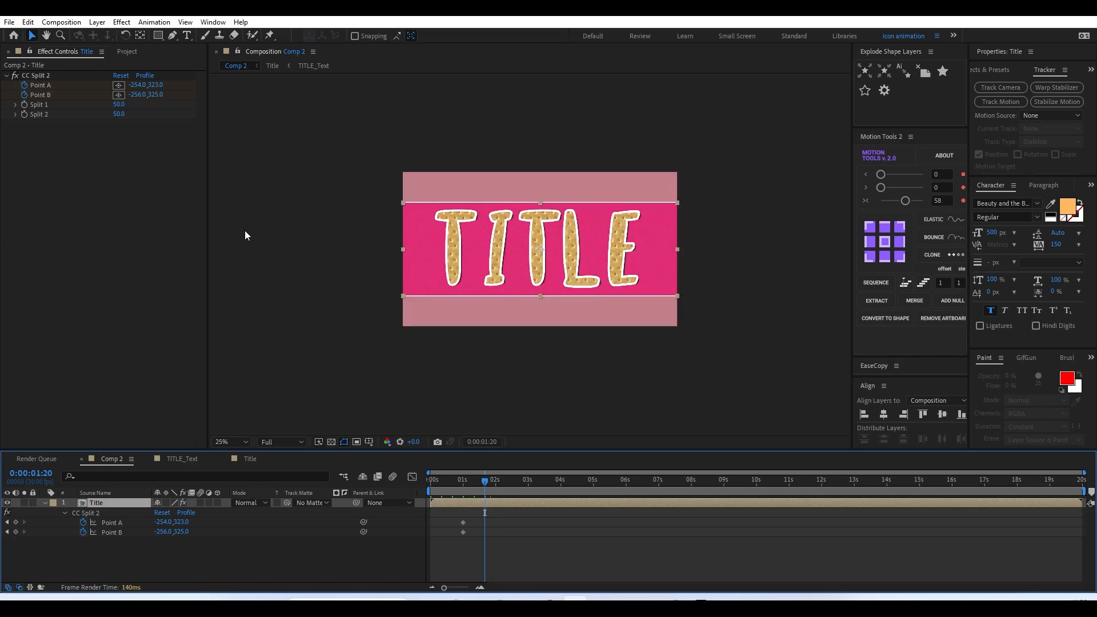
click(49, 72)
drag(366, 250, 800, 332)
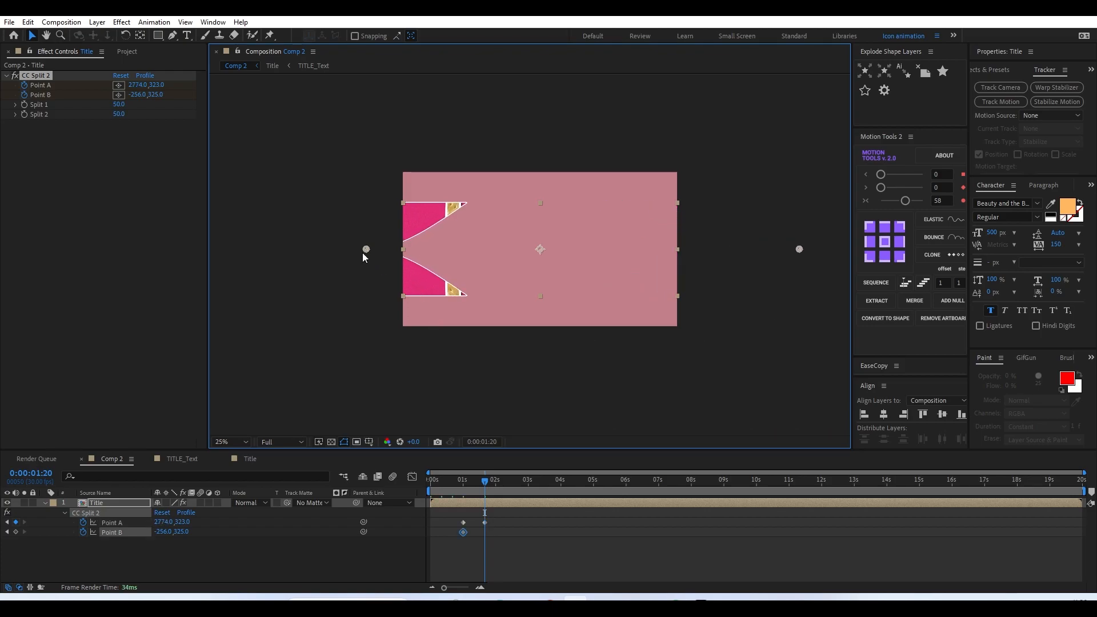
drag(365, 251, 341, 254)
drag(272, 253, 263, 254)
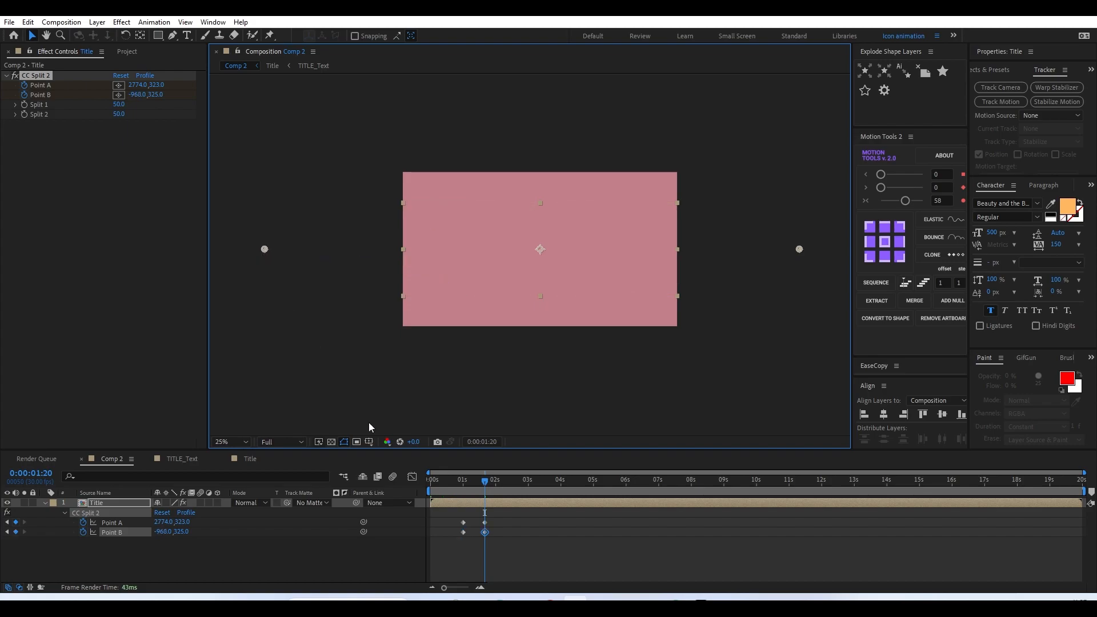
click(512, 558)
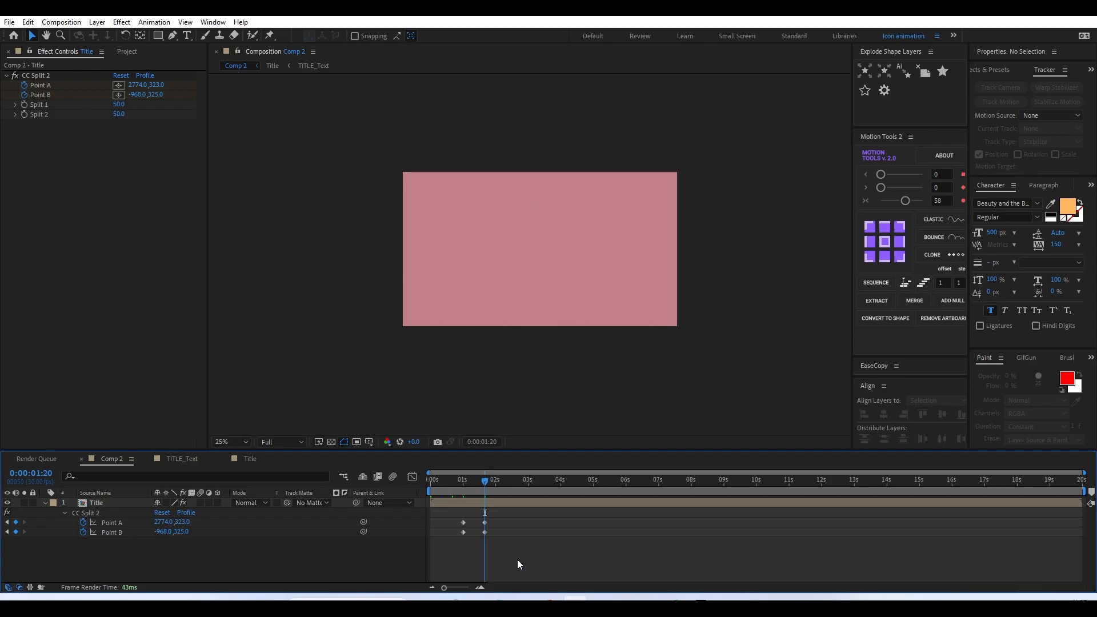
key(space)
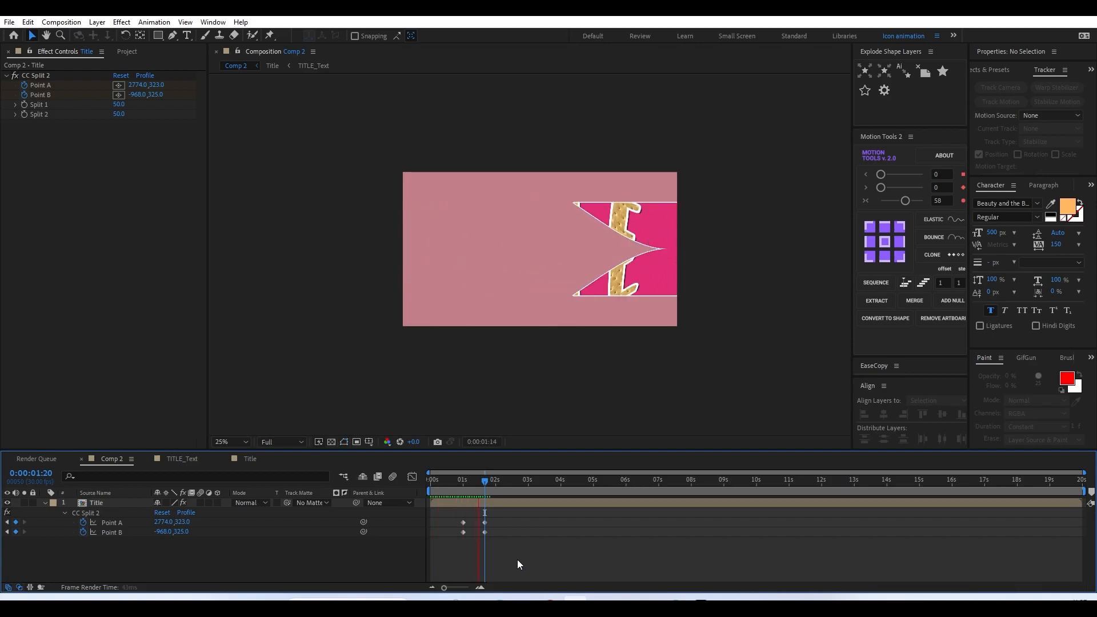
- Ease all Point A and Point B keyframes with a Motion Tools ease value of 65 and preview the motion
drag(517, 560, 456, 505)
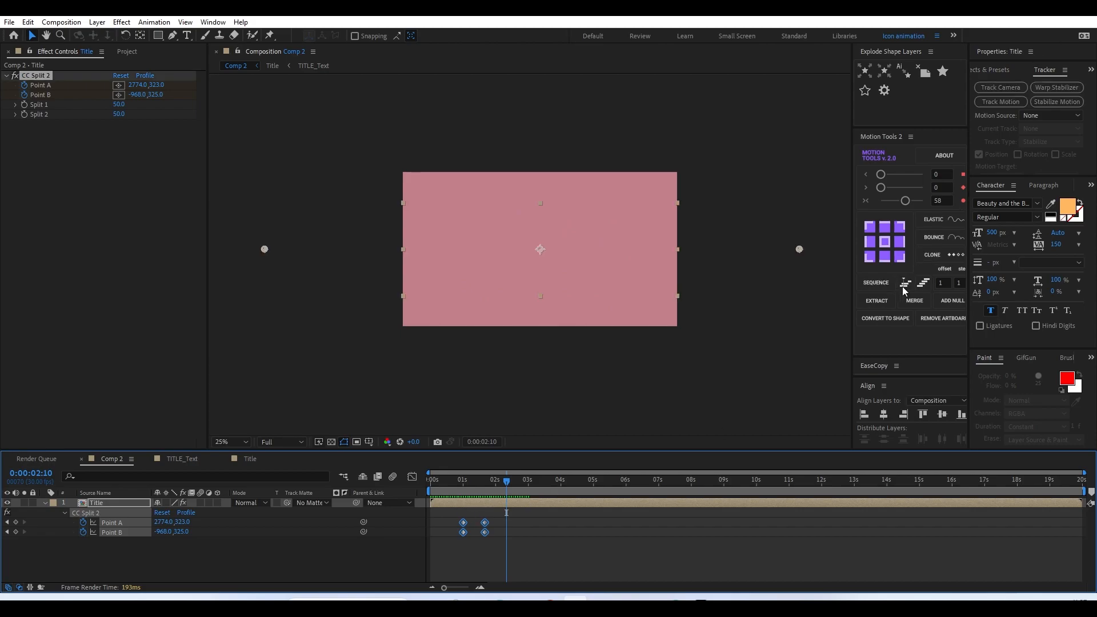
drag(909, 204, 911, 203)
click(556, 536)
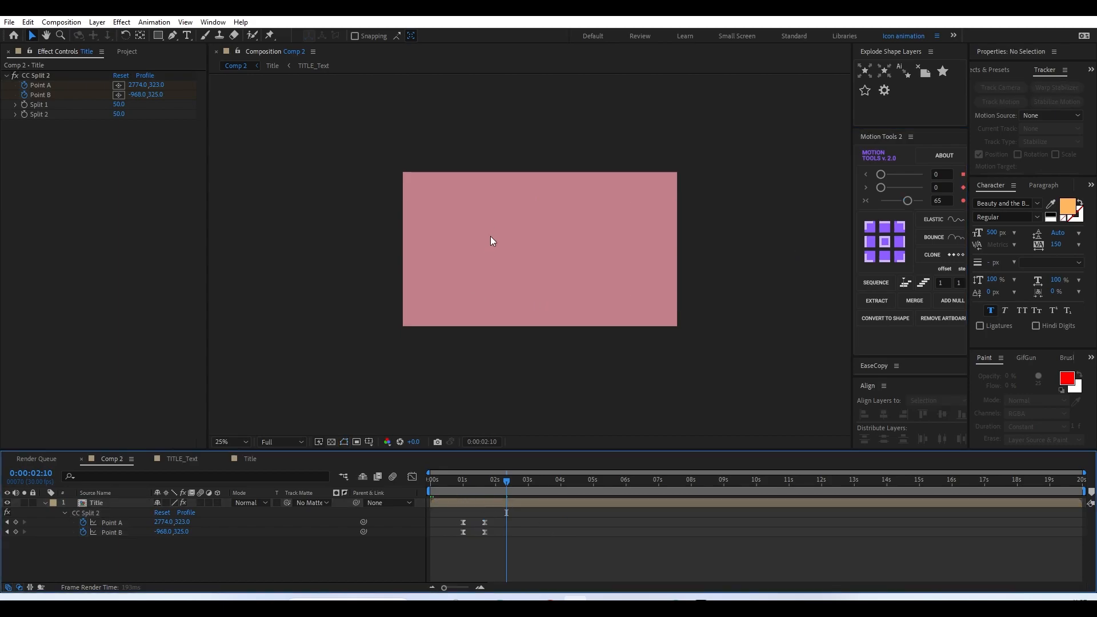
key(space)
key(period)
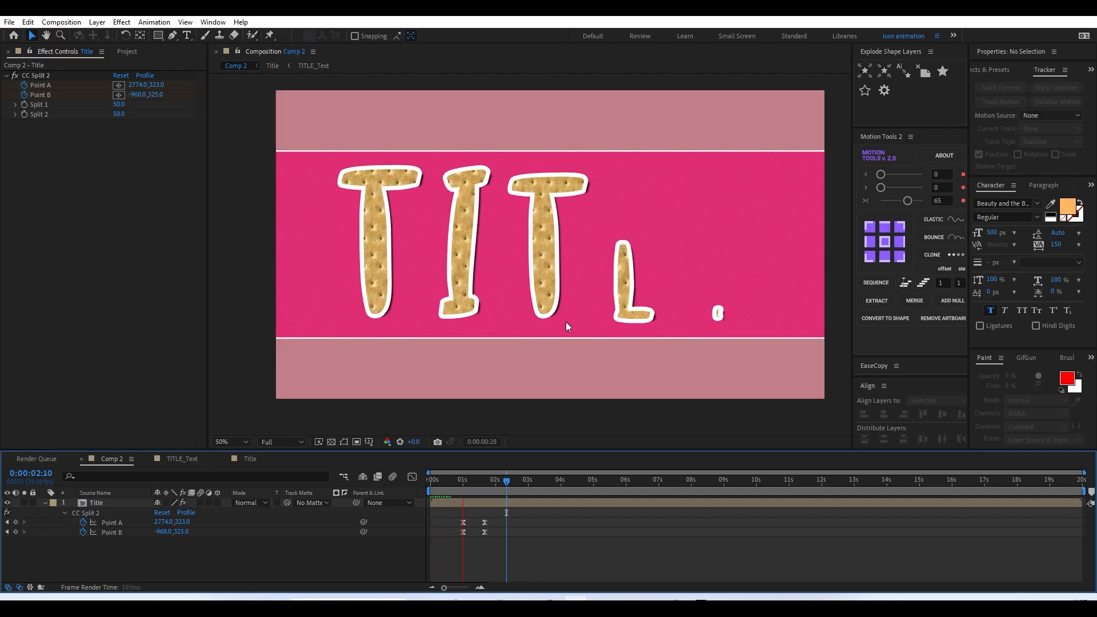
- Set the ease value of all Point A and Point B keyframes to 26 and preview the split animation
click(466, 482)
mouse_move(467, 483)
mouse_down()
mouse_move(478, 487)
mouse_move(468, 484)
mouse_up()
drag(503, 579, 434, 507)
drag(908, 201, 895, 206)
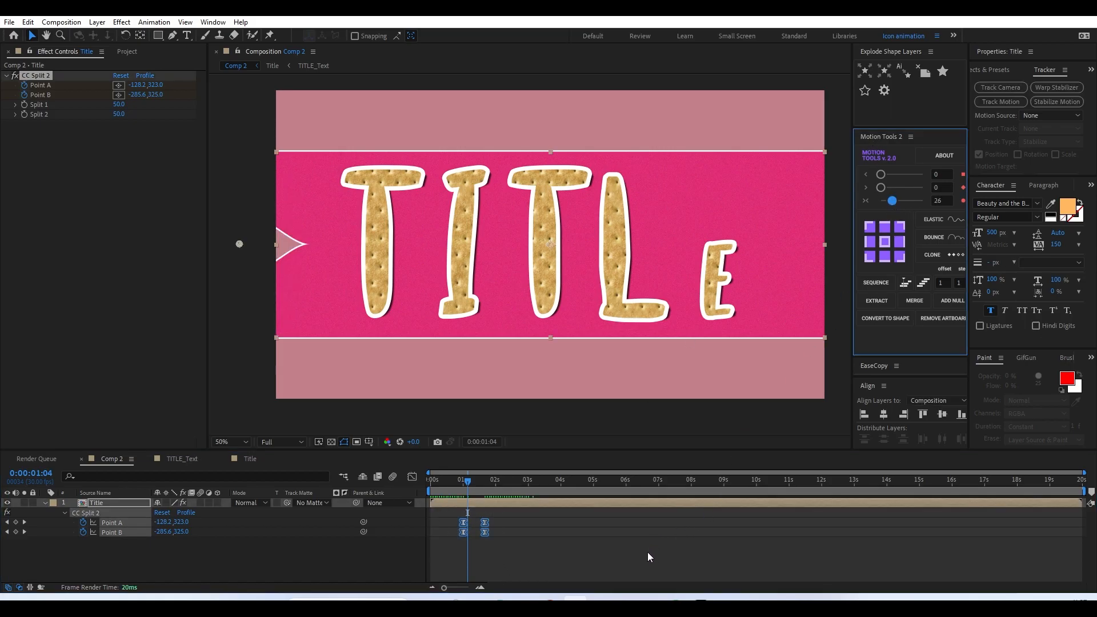
click(609, 554)
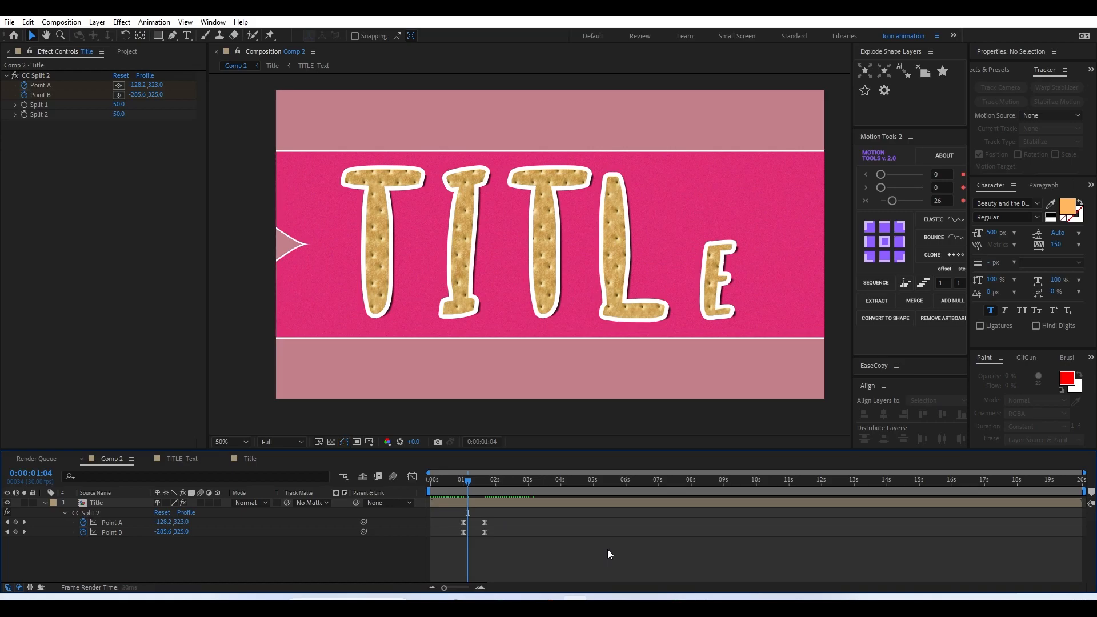
key(space)
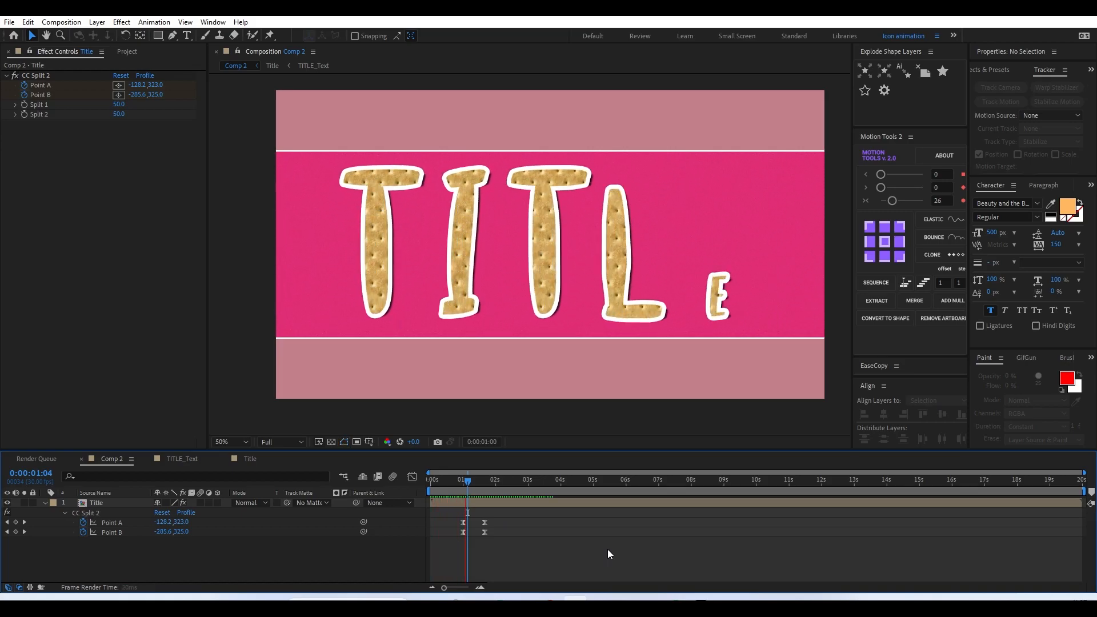
key(space)
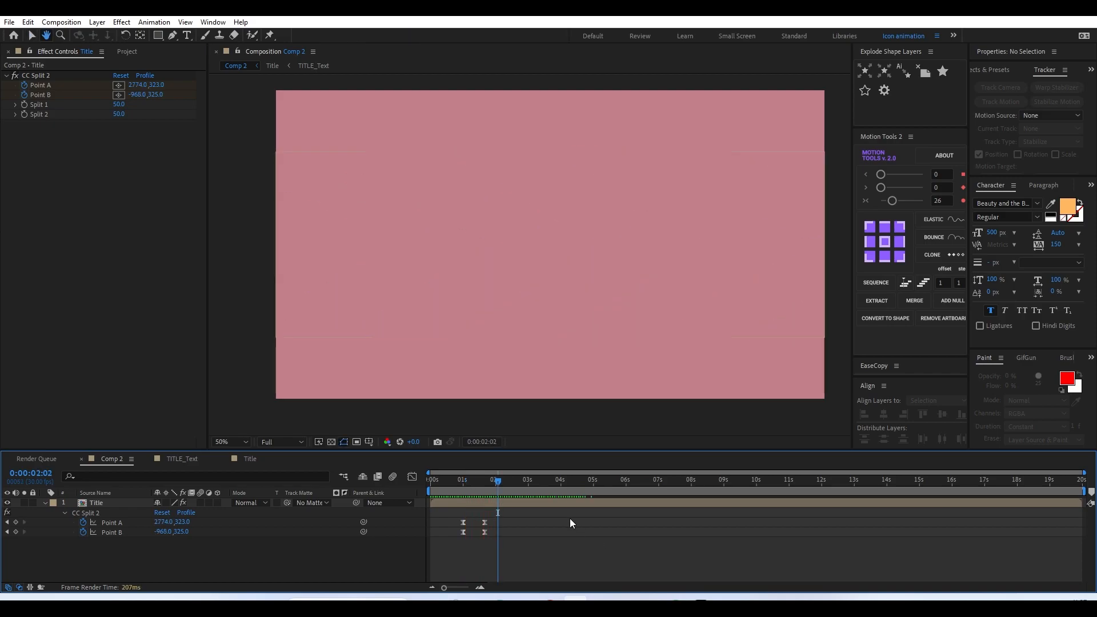
- Check the split around 0:00:01:06 and duplicate the Title layer
drag(455, 492, 470, 495)
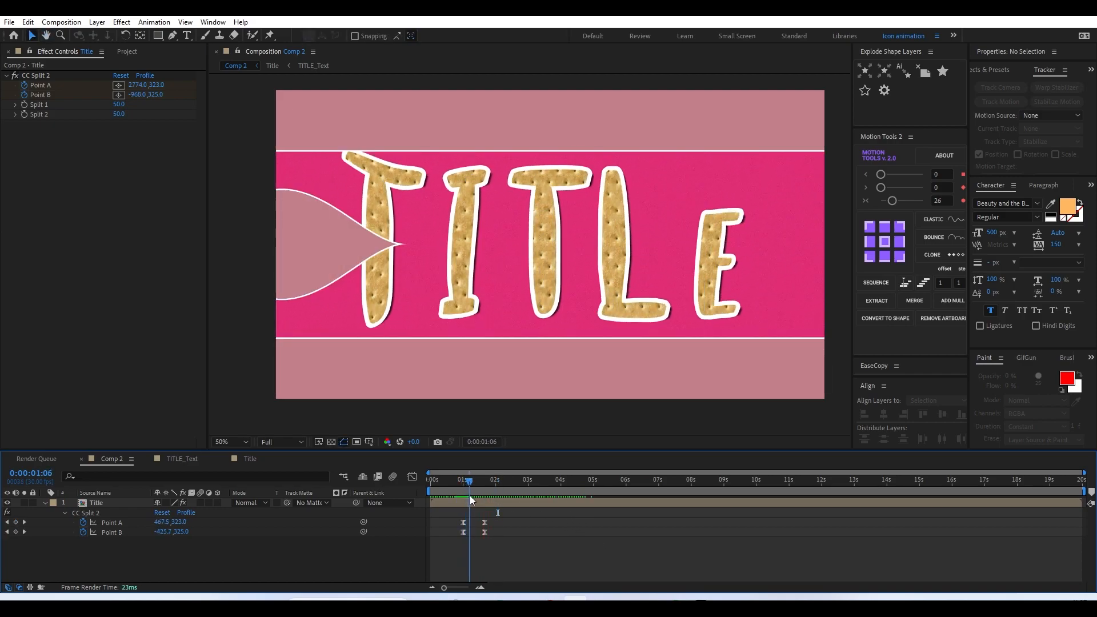
click(462, 502)
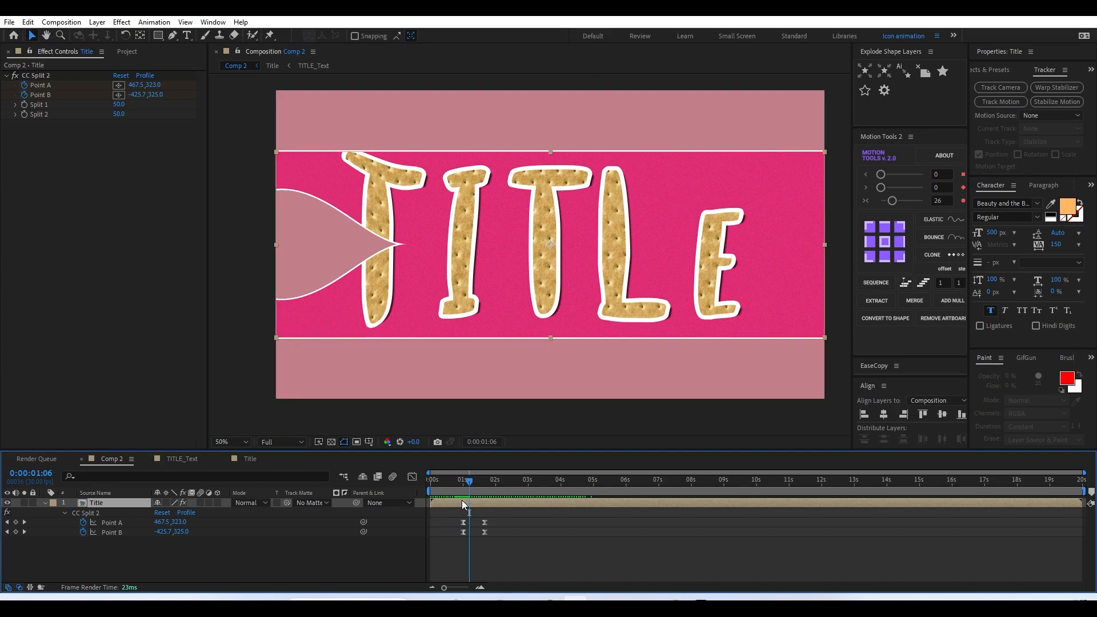
key(ctrl+d)
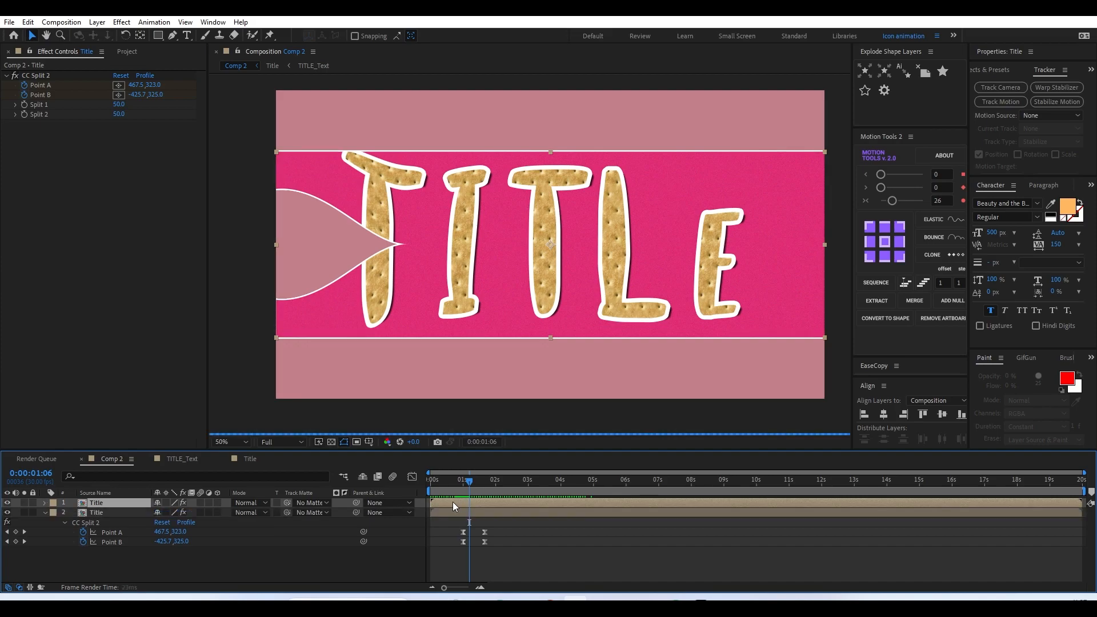
- Shift the lower Title layer's Point A and Point B keyframes to between the 2- and 4-second marks
click(94, 512)
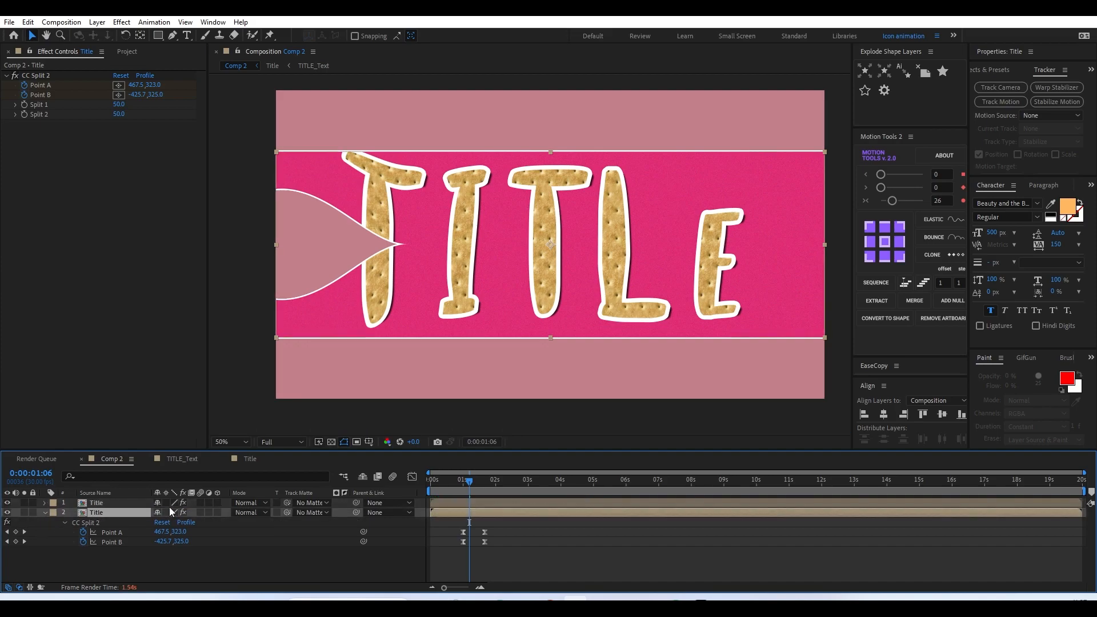
key(u)
key(u)
drag(512, 551, 538, 548)
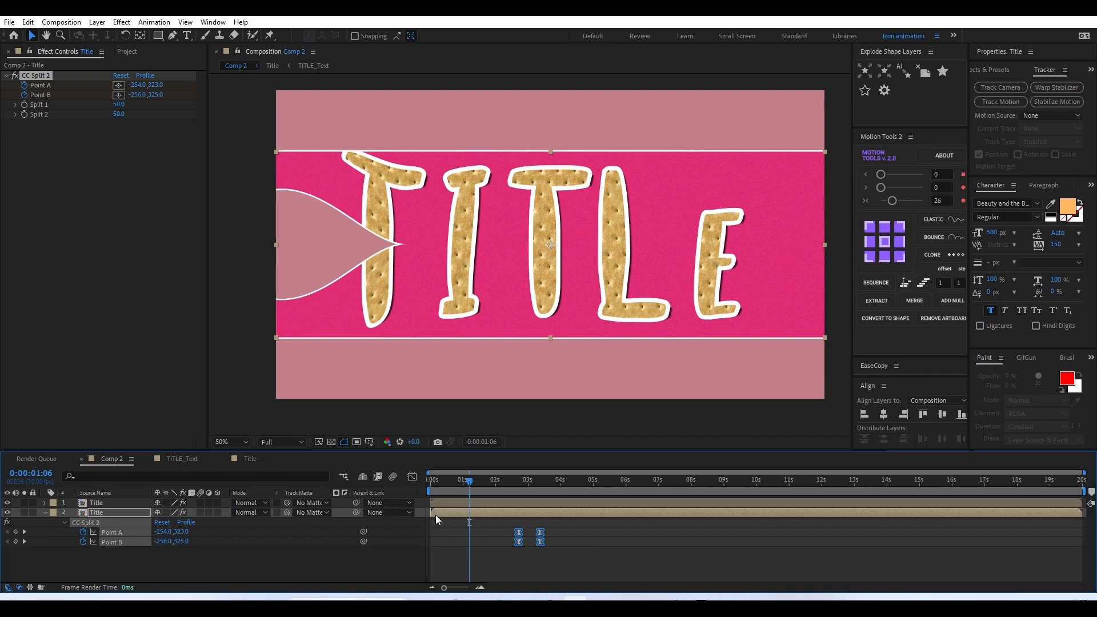
- Undo the last keyframe shift, move the whole lower Title layer to start at about the 1-second mark, and preview it
key(ctrl+z)
drag(454, 514, 487, 527)
click(461, 534)
drag(440, 485, 435, 486)
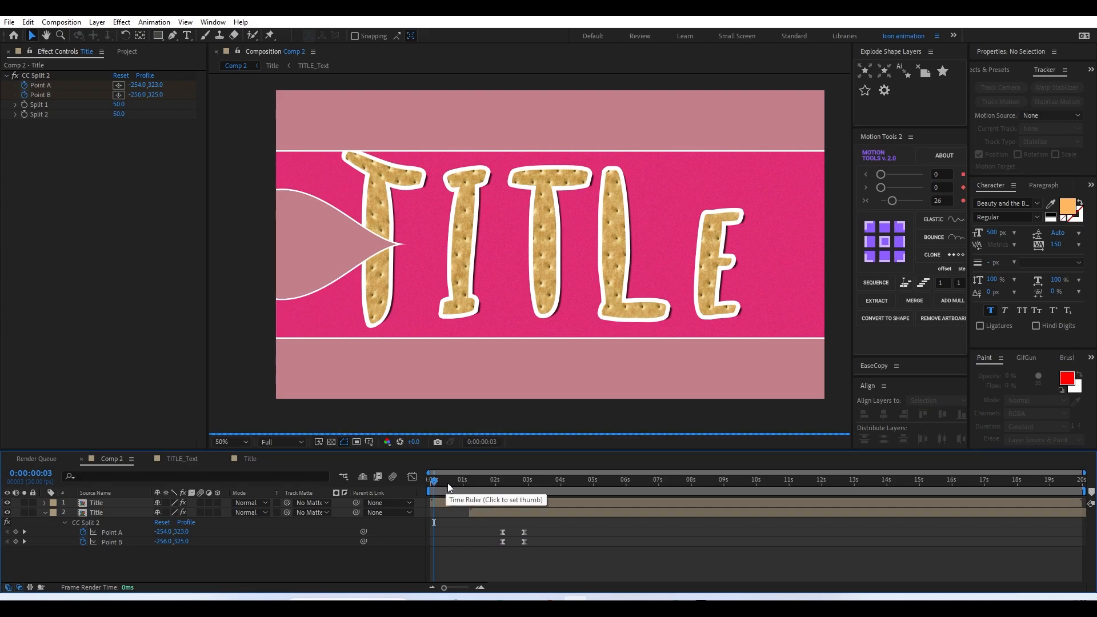
drag(447, 483, 482, 488)
key(space)
key(space)
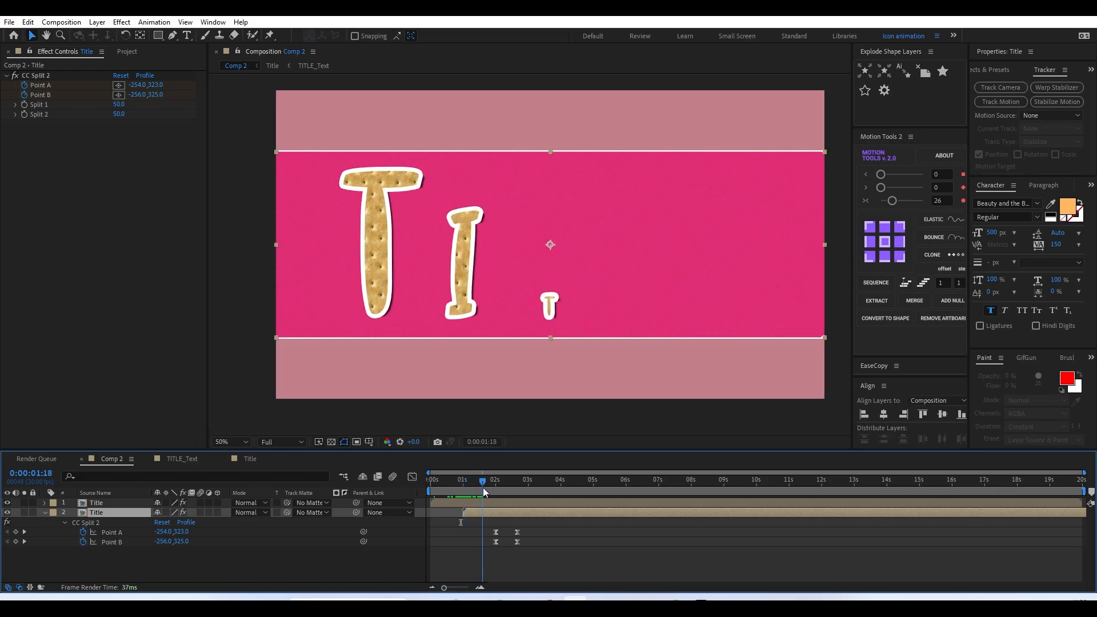
- Apply the Hue/Saturation effect to the lower Title layer and set its Master Hue to about 26°
key(ctrl+space)
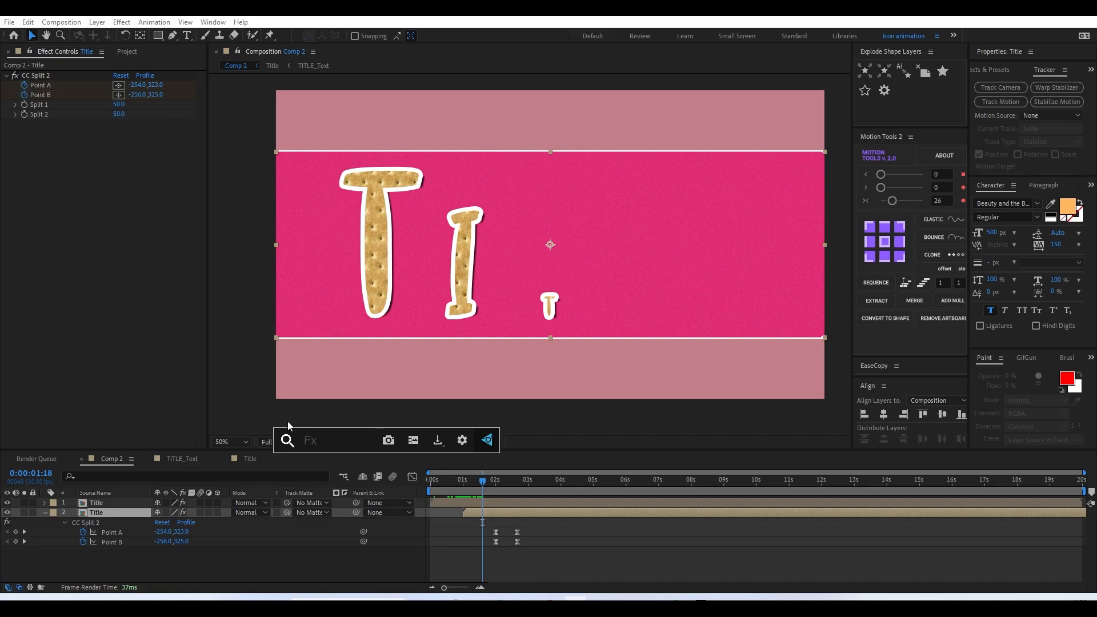
text(hue)
key(Return)
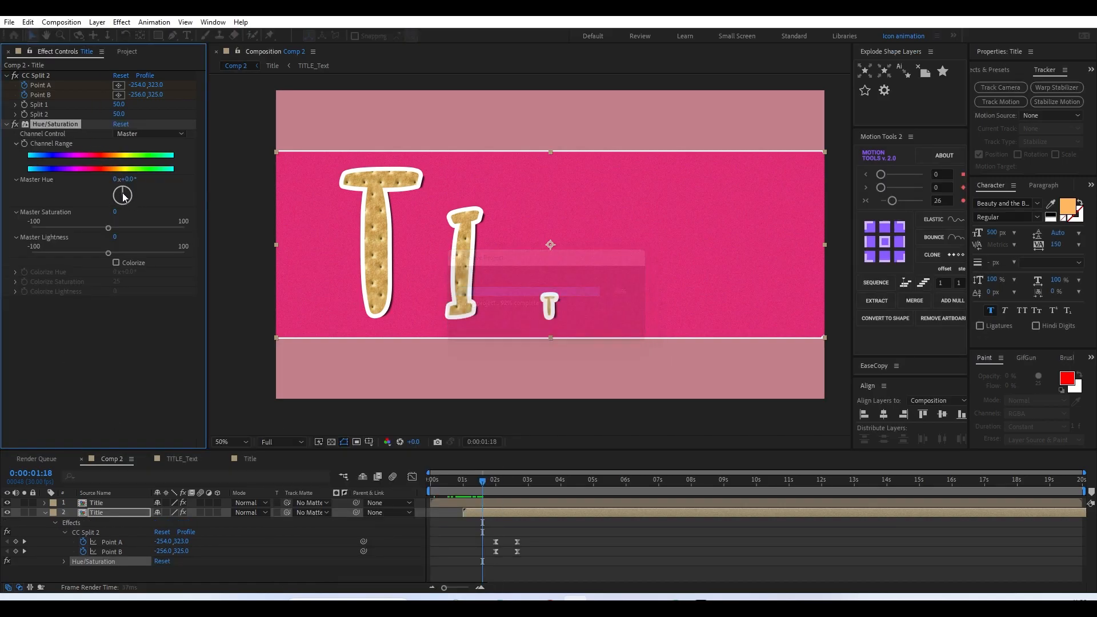
mouse_move(138, 195)
mouse_down()
mouse_move(133, 211)
mouse_move(130, 180)
mouse_up()
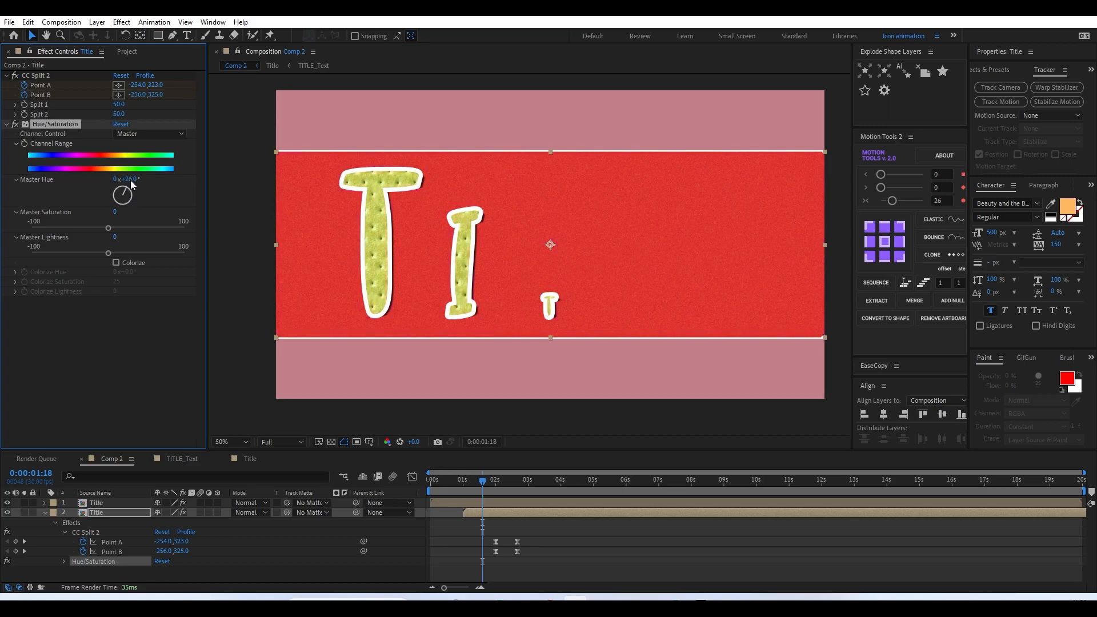
- Place a duplicate of the top Title layer at the bottom of the stack, starting at about the 2-second mark
drag(450, 485, 503, 499)
key(ctrl+d)
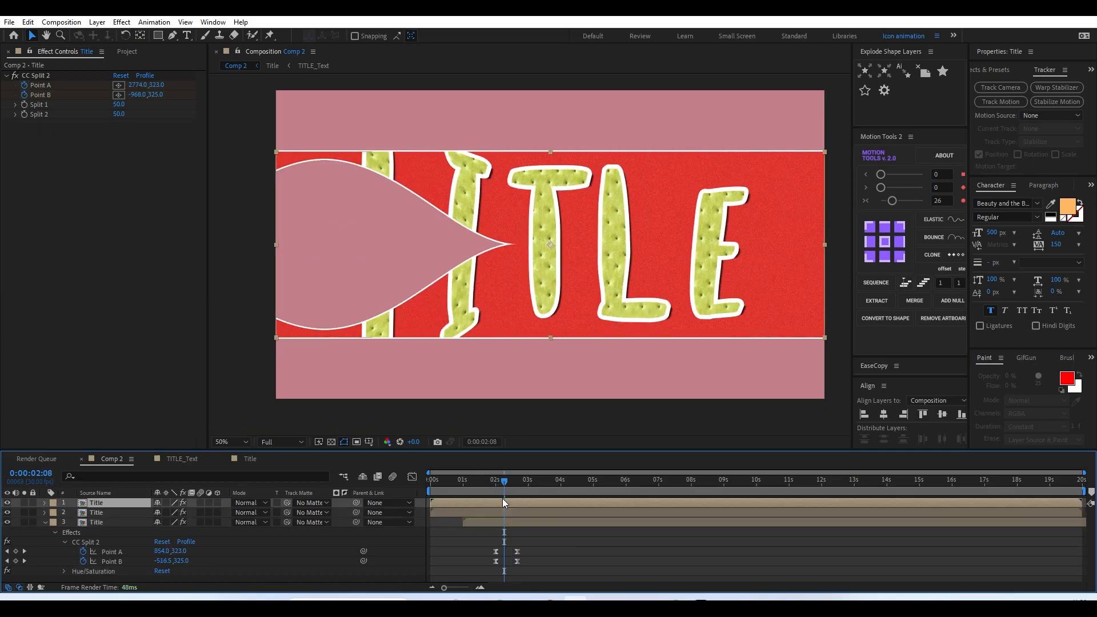
key(ctrl+shift+bracketleft)
key(bracketleft)
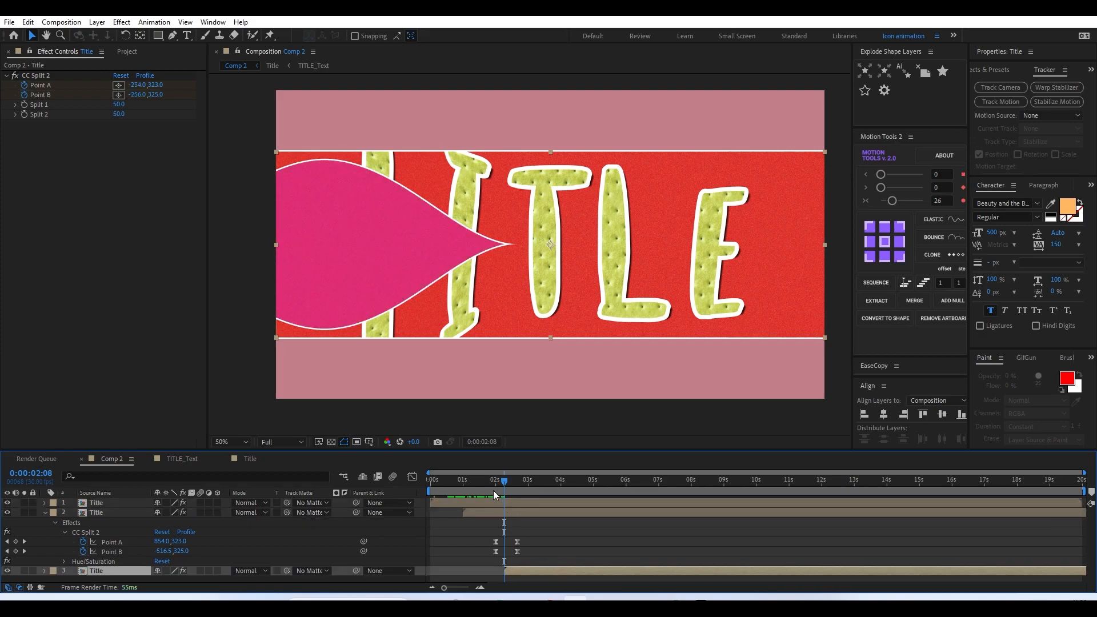
click(500, 491)
drag(501, 490, 550, 507)
key(bracketleft)
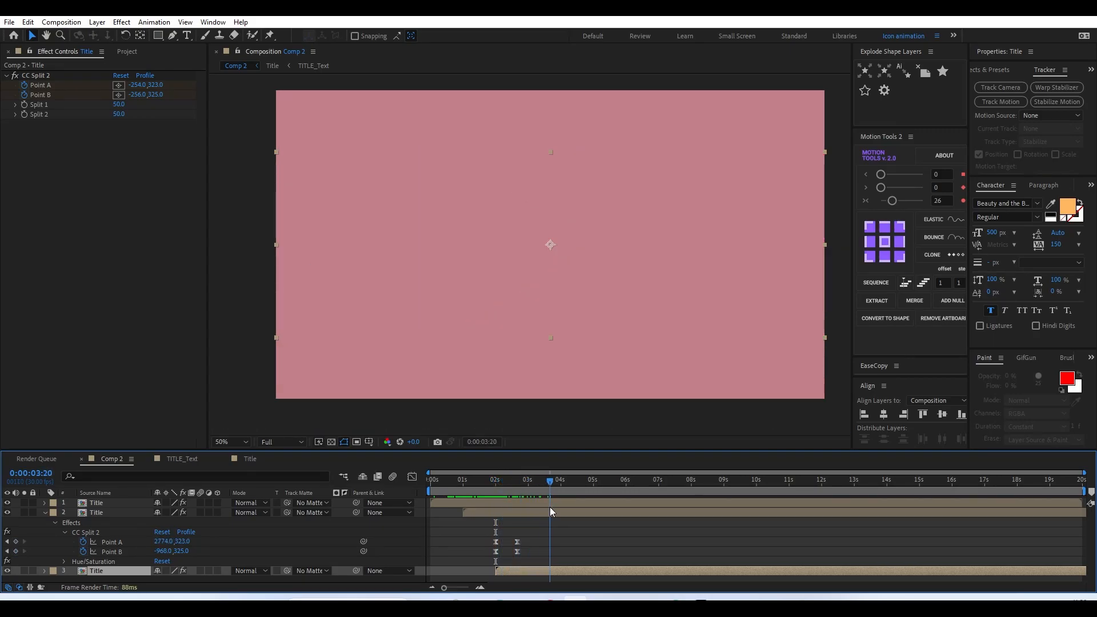
- Delete the bottom Title layer's CC Split 2 Point A and Point B keyframes and collapse all layer properties
key(ctrl+v)
scroll(562, 536, down, 2)
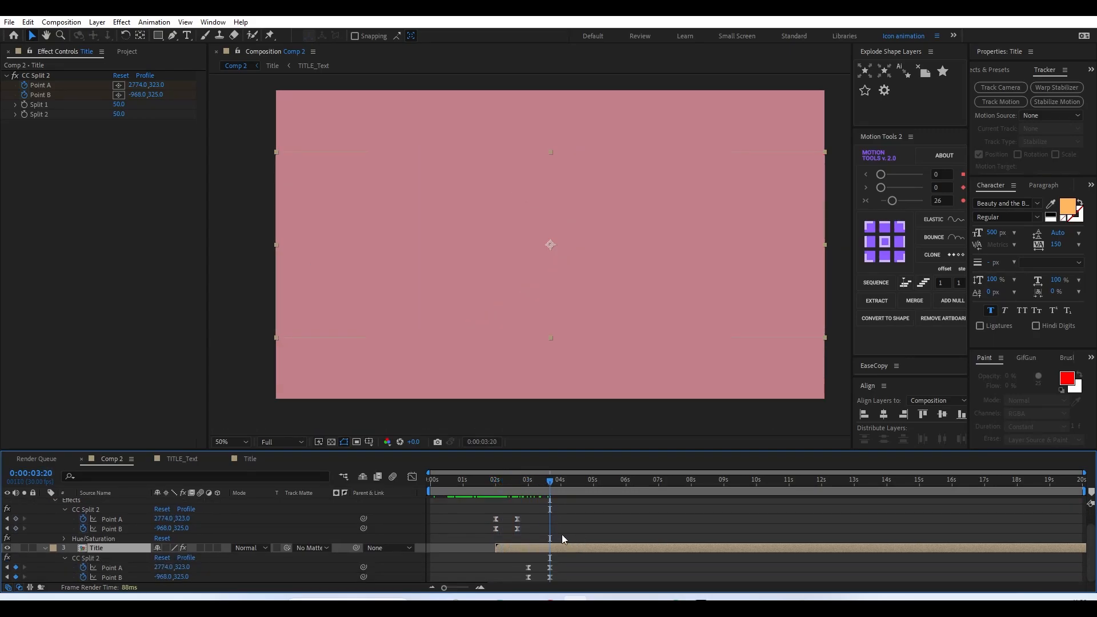
click(522, 487)
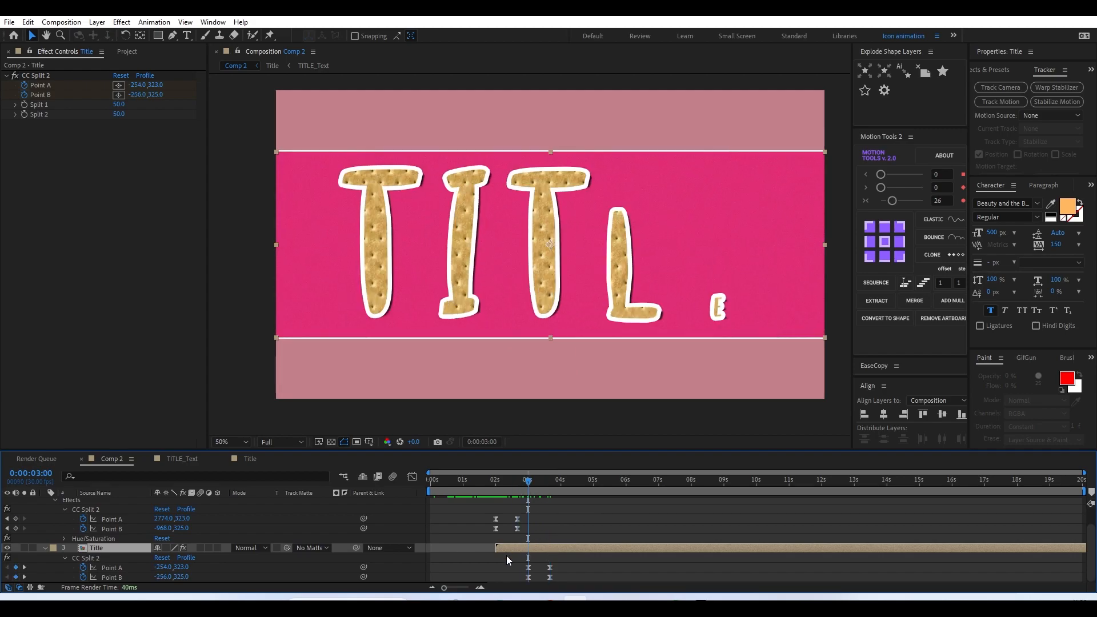
drag(507, 558, 580, 600)
key(Delete)
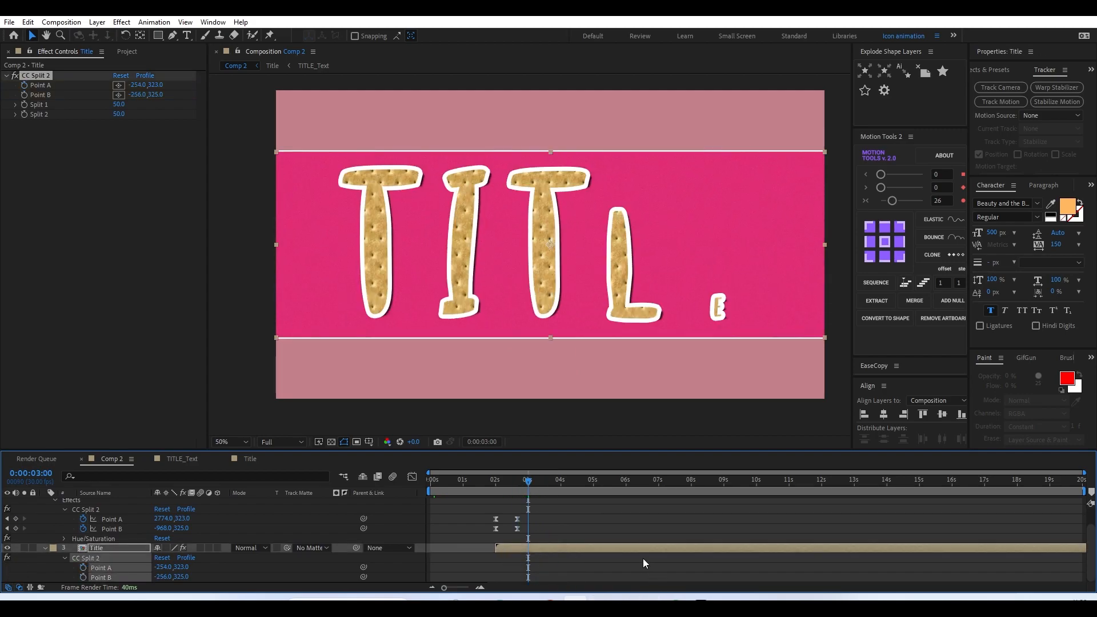
click(643, 558)
key(u)
key(u)
key(u)
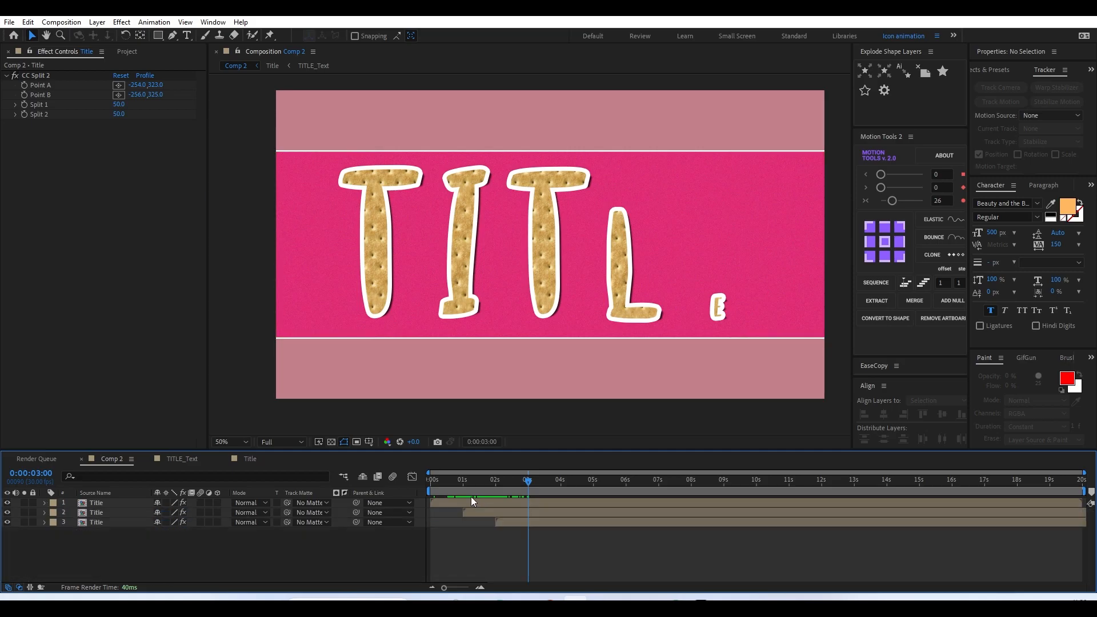
- Preview the staggered split reveals in Comp 2 and open the nested Title composition
drag(452, 486, 454, 525)
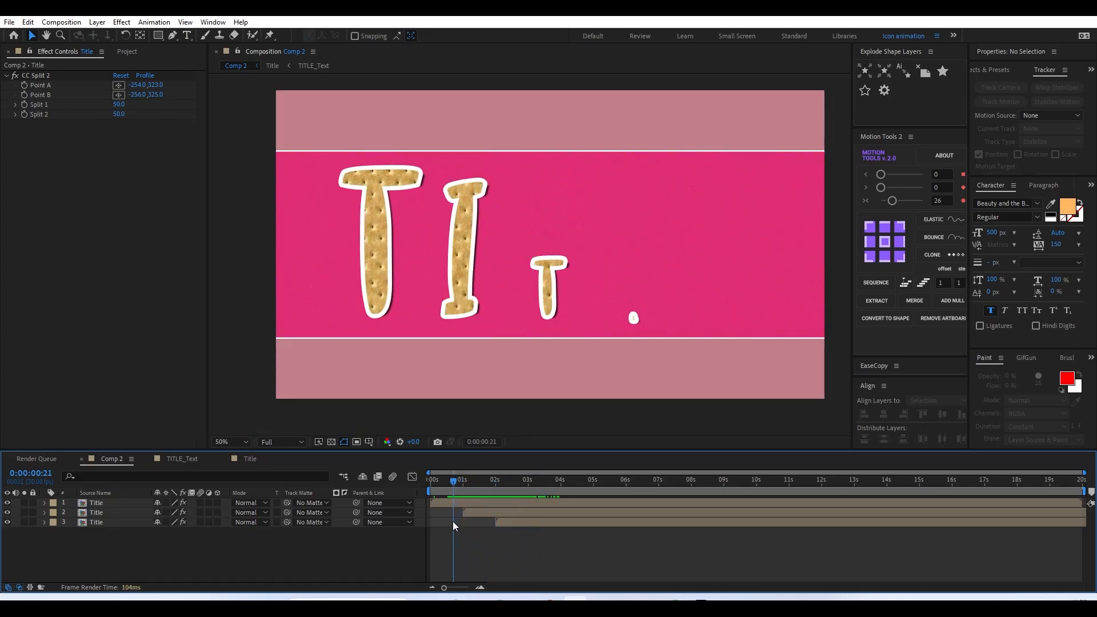
key(space)
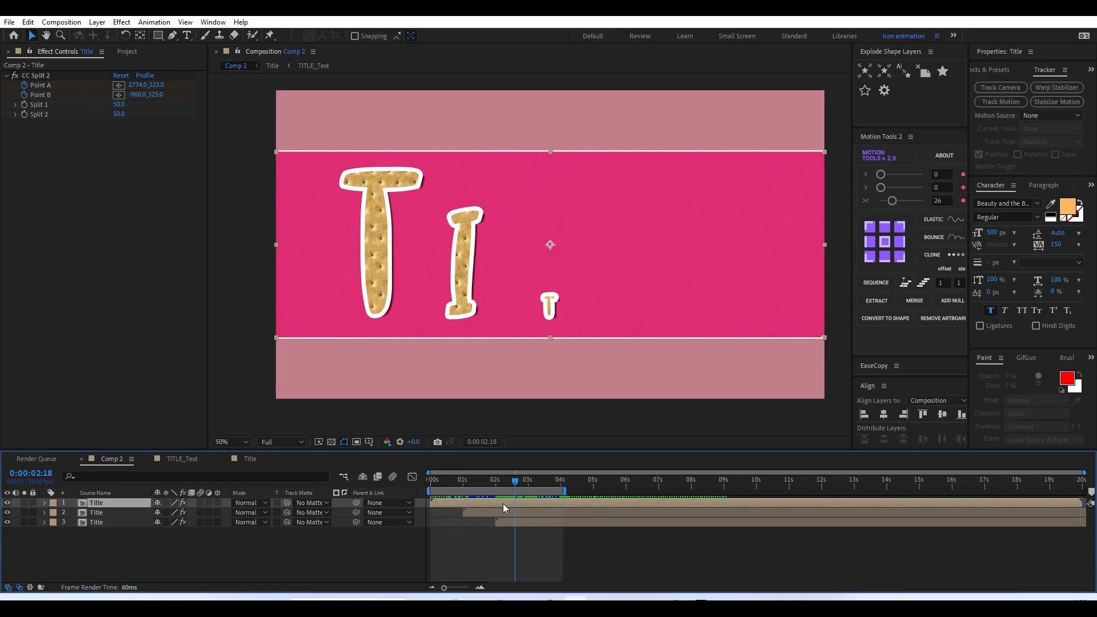
double_click(503, 503)
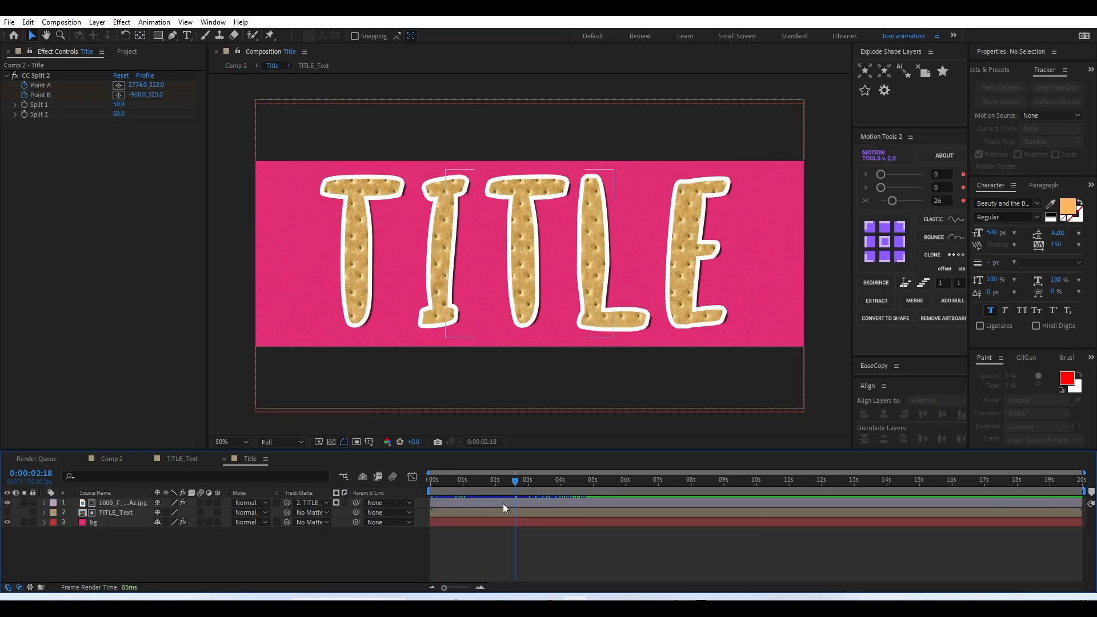
- Crop the Title composition to a region of interest drawn closely around the TITLE lettering and go back to Comp 2
click(358, 442)
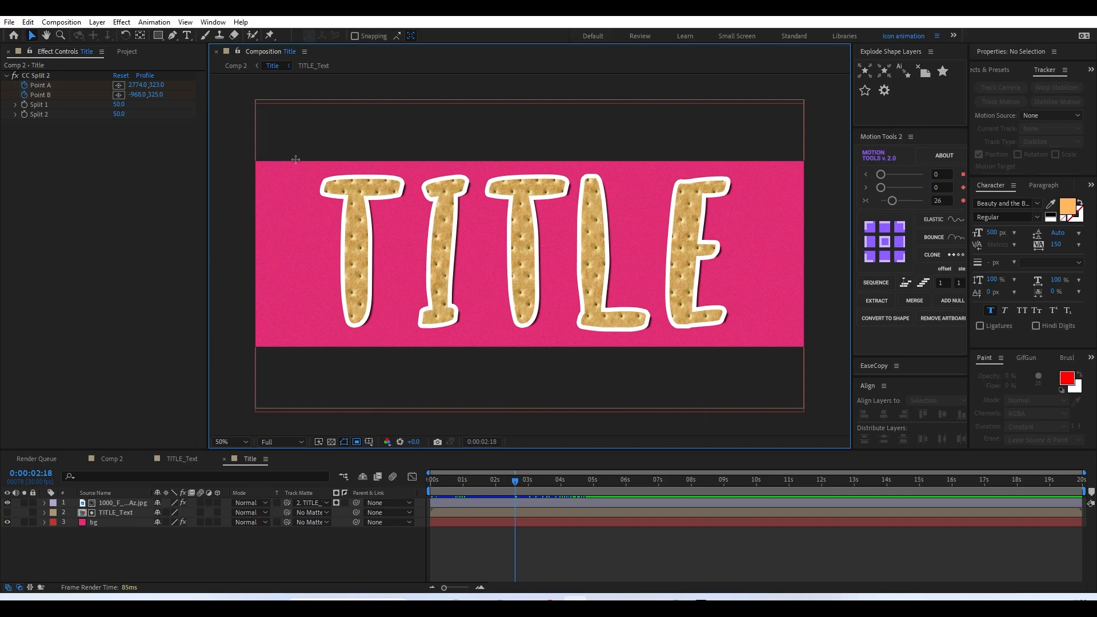
drag(295, 159, 750, 377)
drag(294, 254, 297, 255)
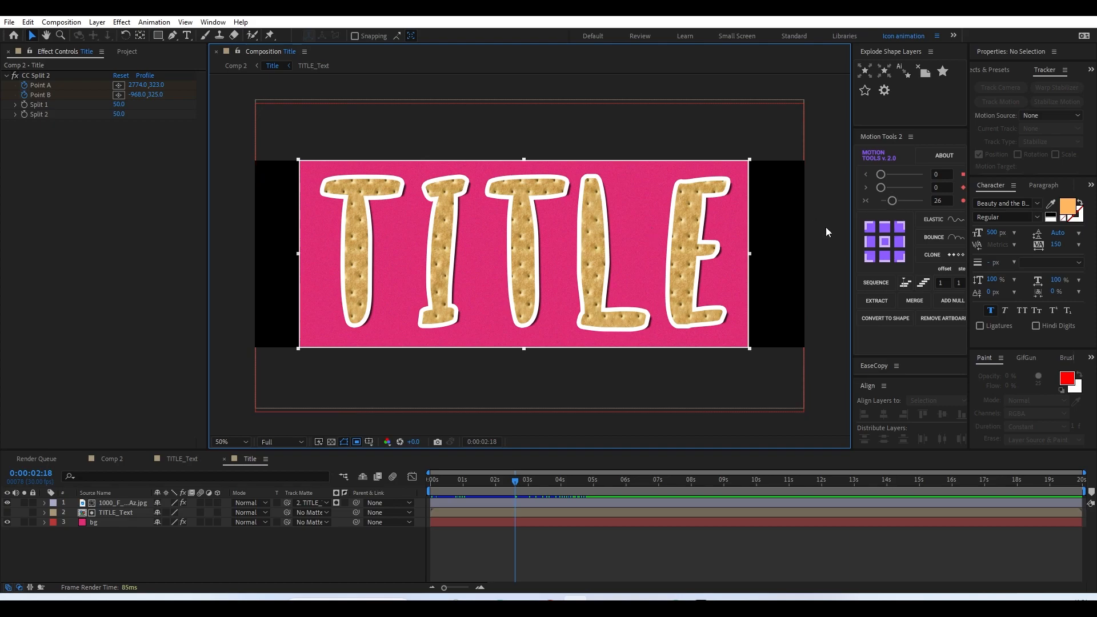
click(752, 261)
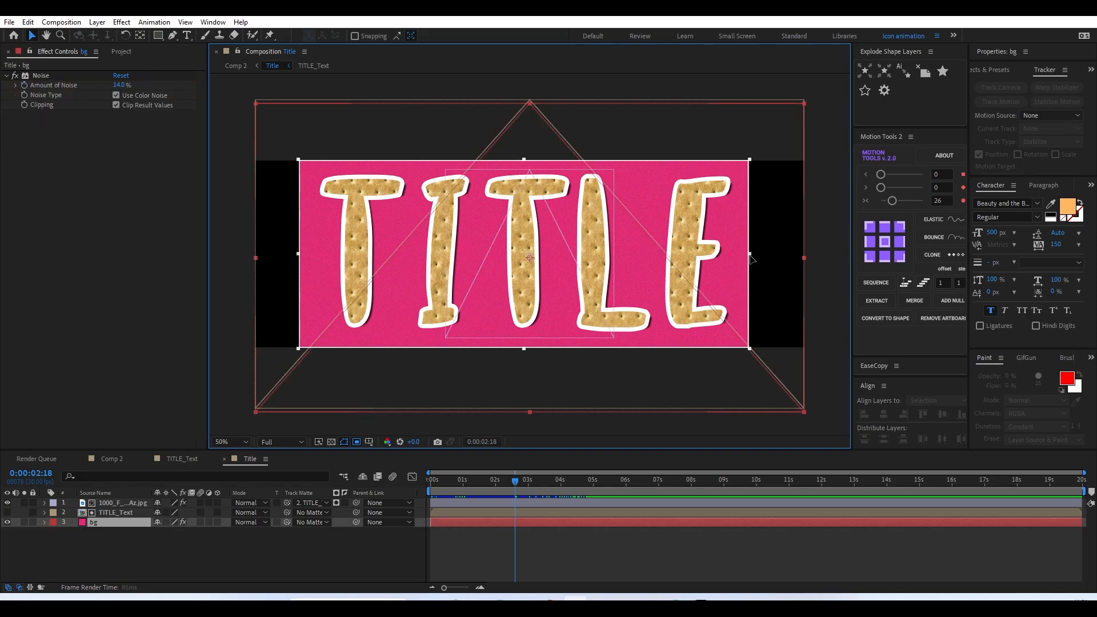
key(ctrl+shift+a)
key(space)
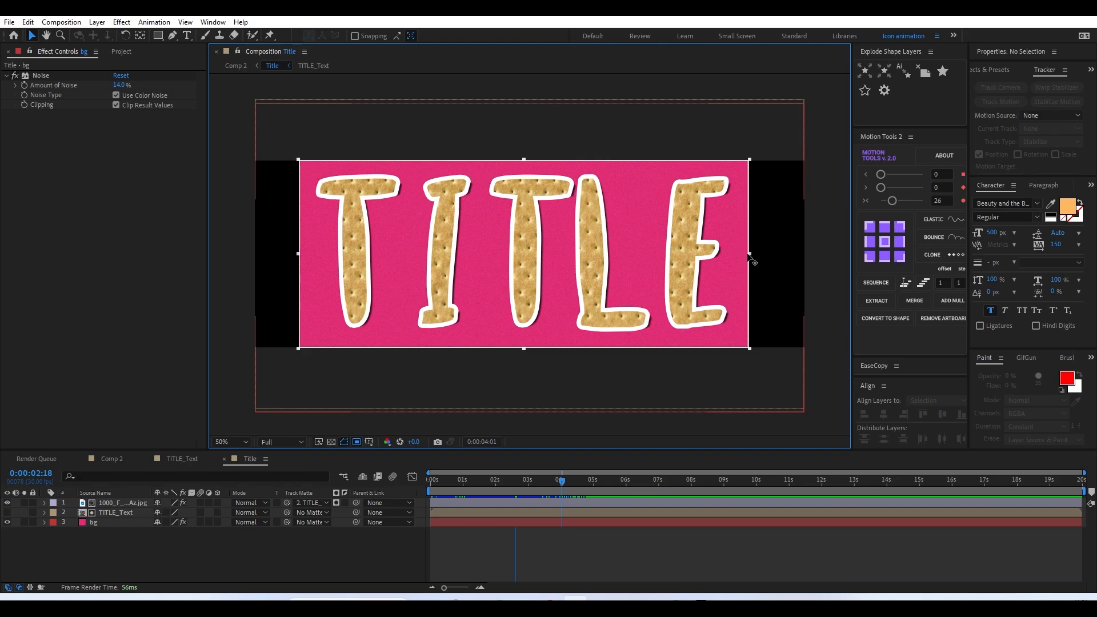
drag(749, 255, 750, 255)
click(61, 22)
click(102, 89)
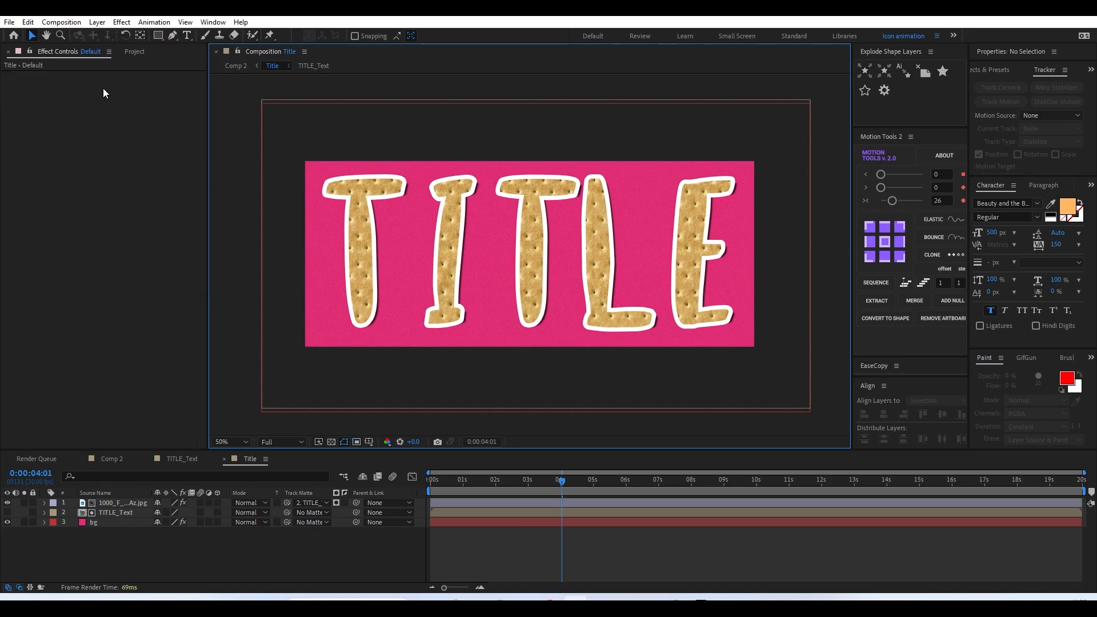
click(233, 67)
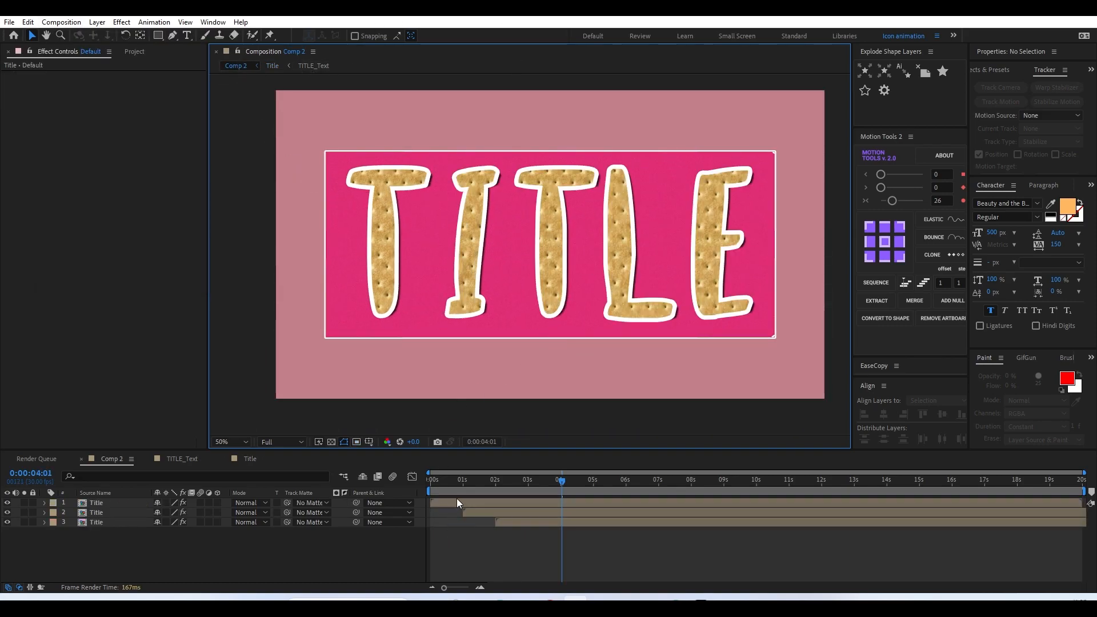
drag(160, 541, 93, 482)
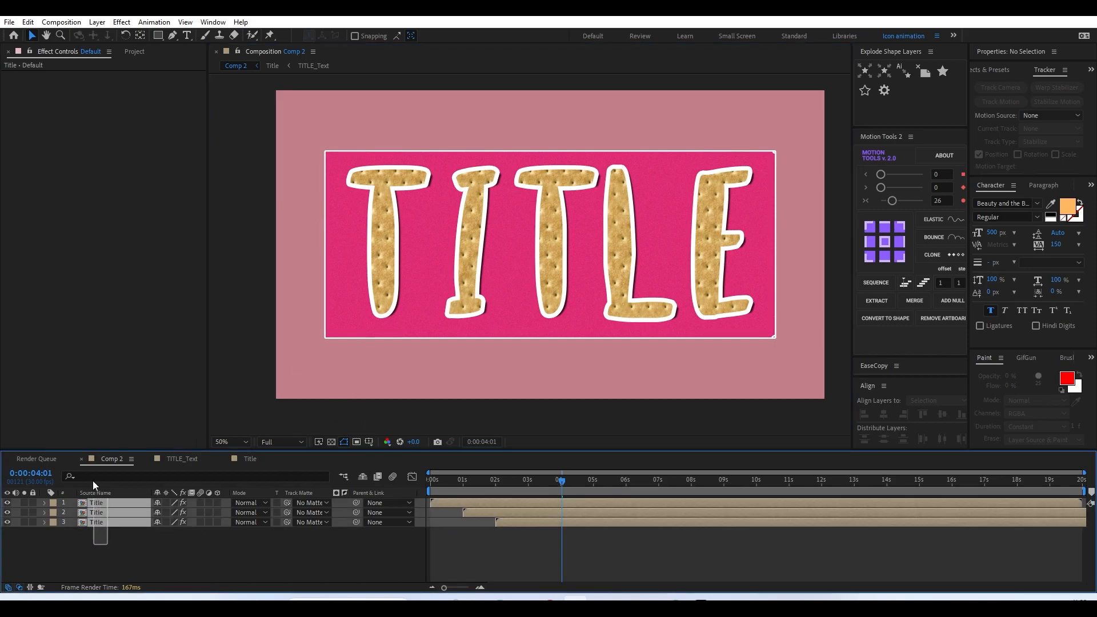
right_click(105, 508)
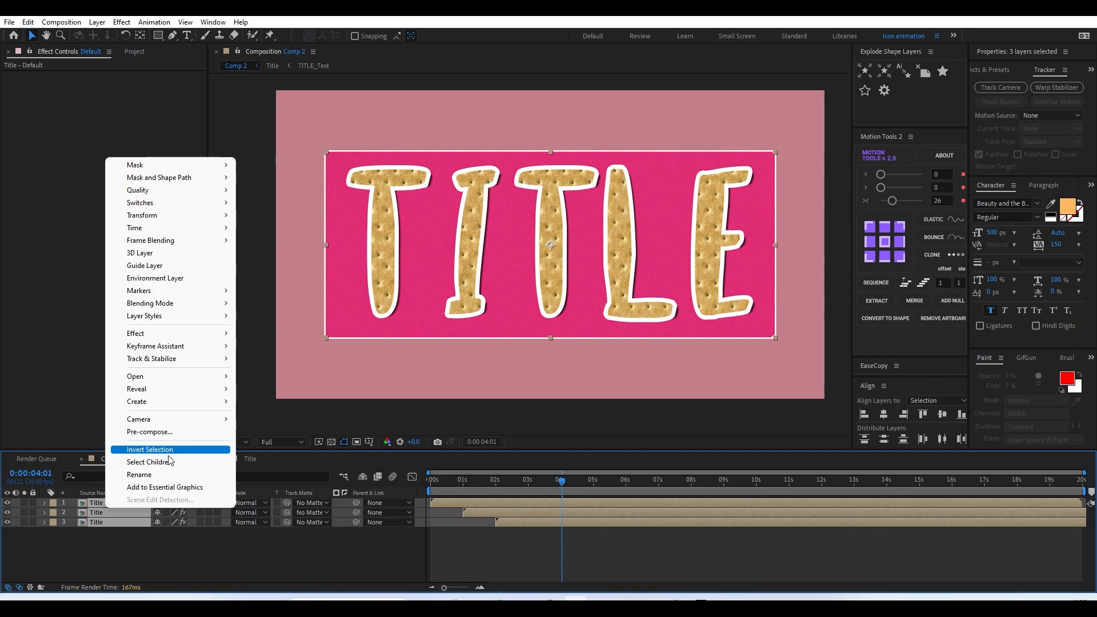
click(438, 528)
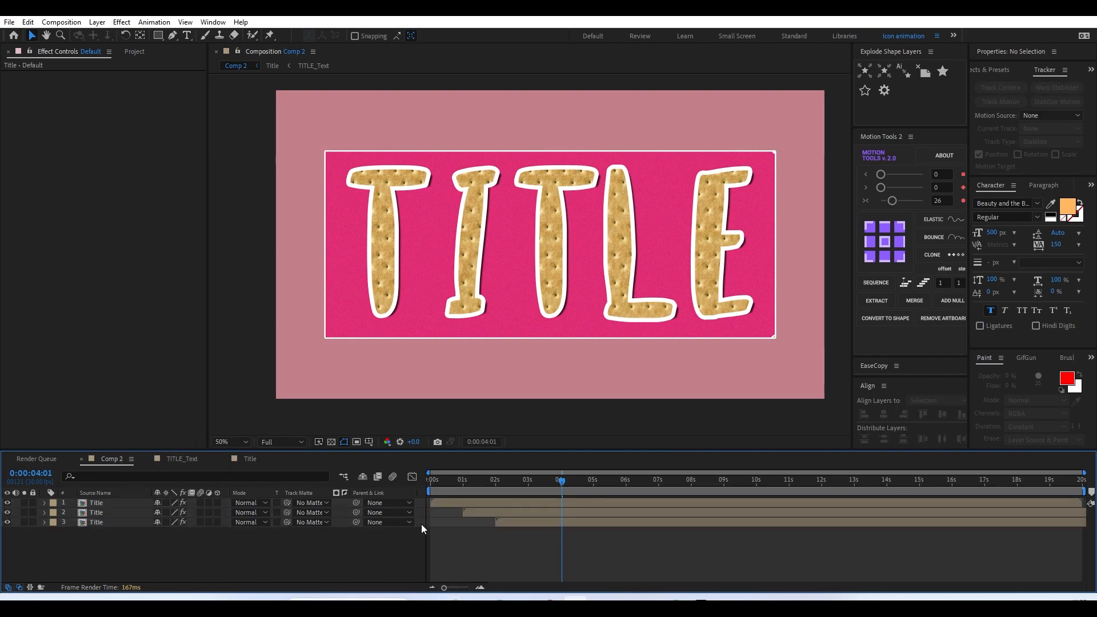
- Pre-compose all three Title layers into a new composition named "main comp"
drag(155, 543, 127, 503)
right_click(127, 503)
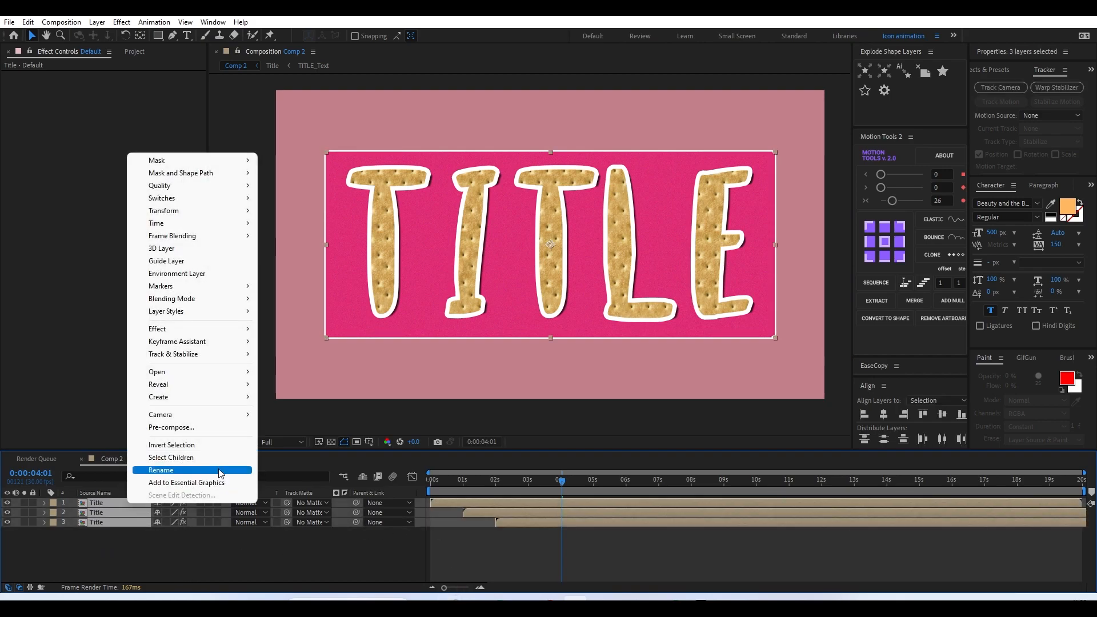
click(206, 427)
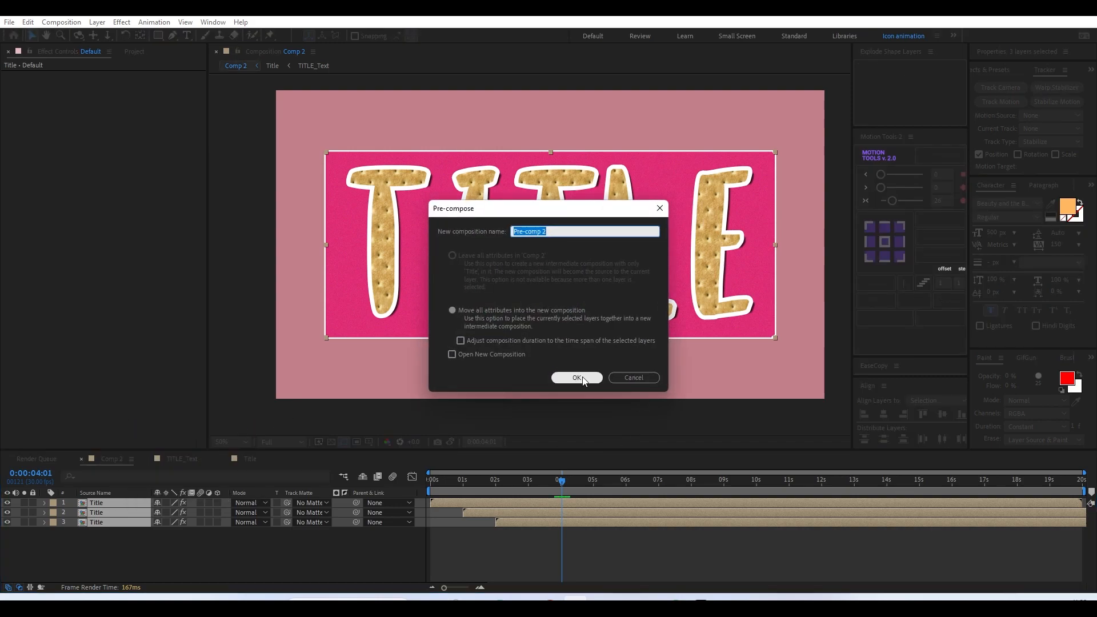
text(main comp)
click(578, 379)
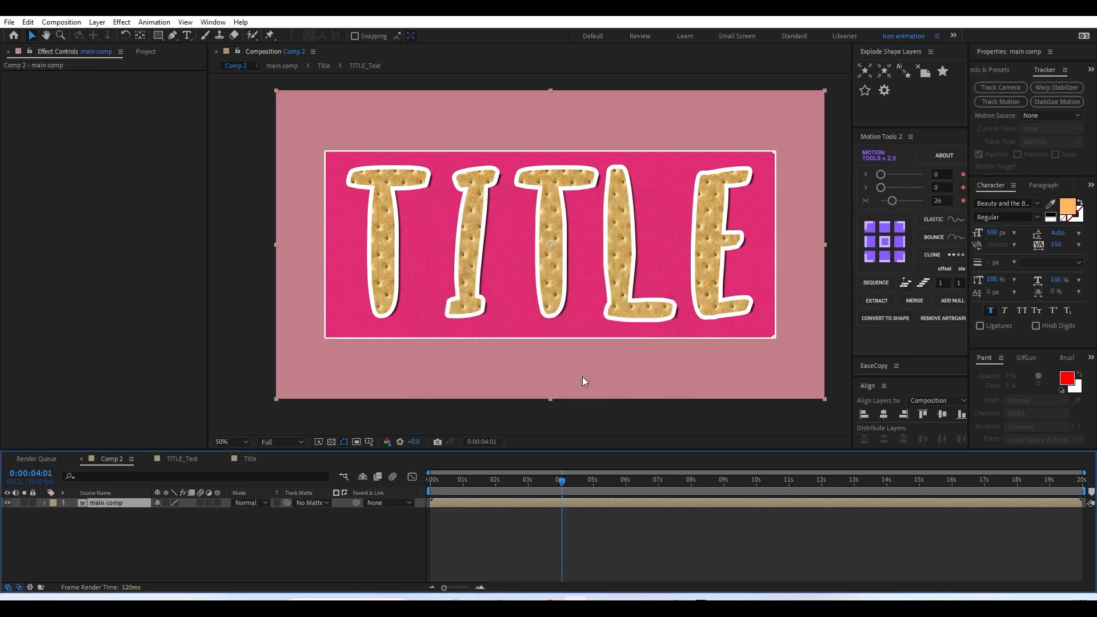
- Apply Roughen Edges to the main comp layer with a Border of 11.70 and a Scale of 117
key(ctrl+space)
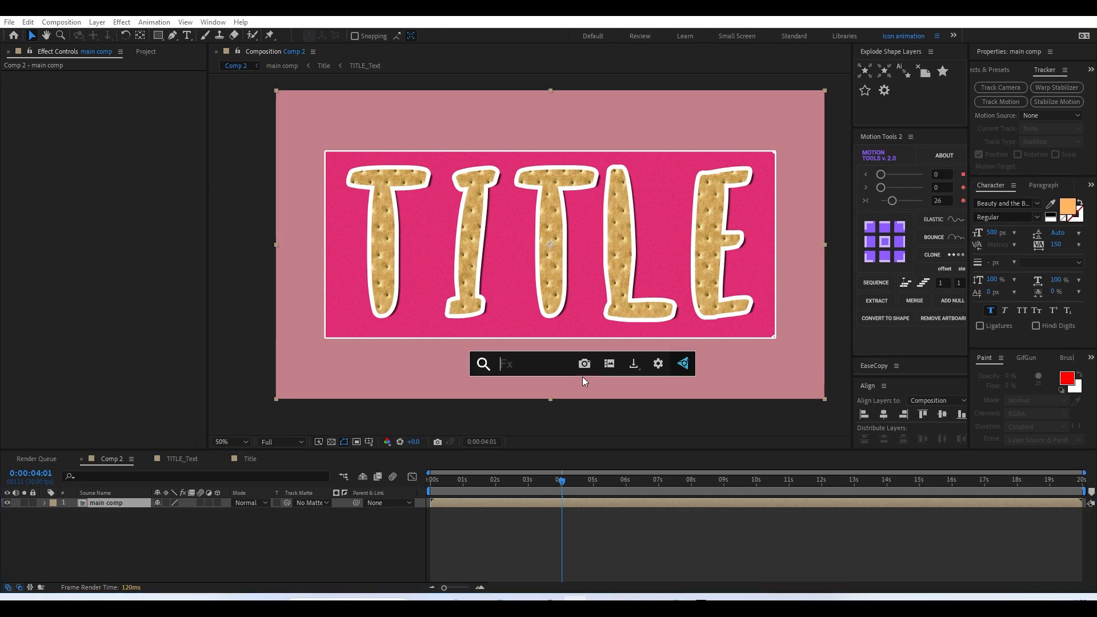
text(rou)
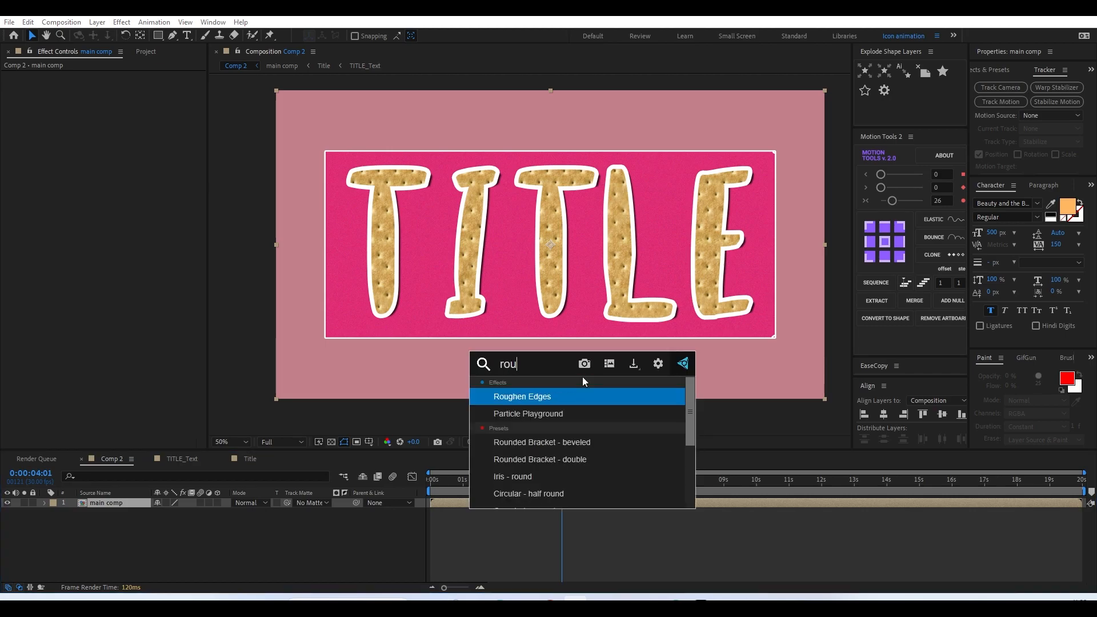
text(g)
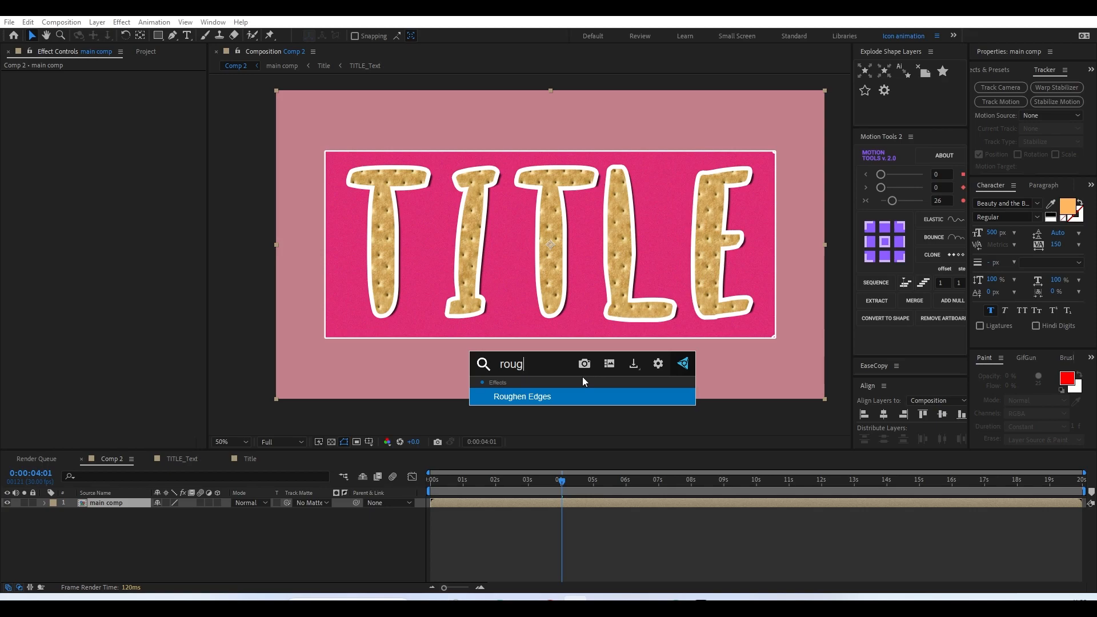
key(Return)
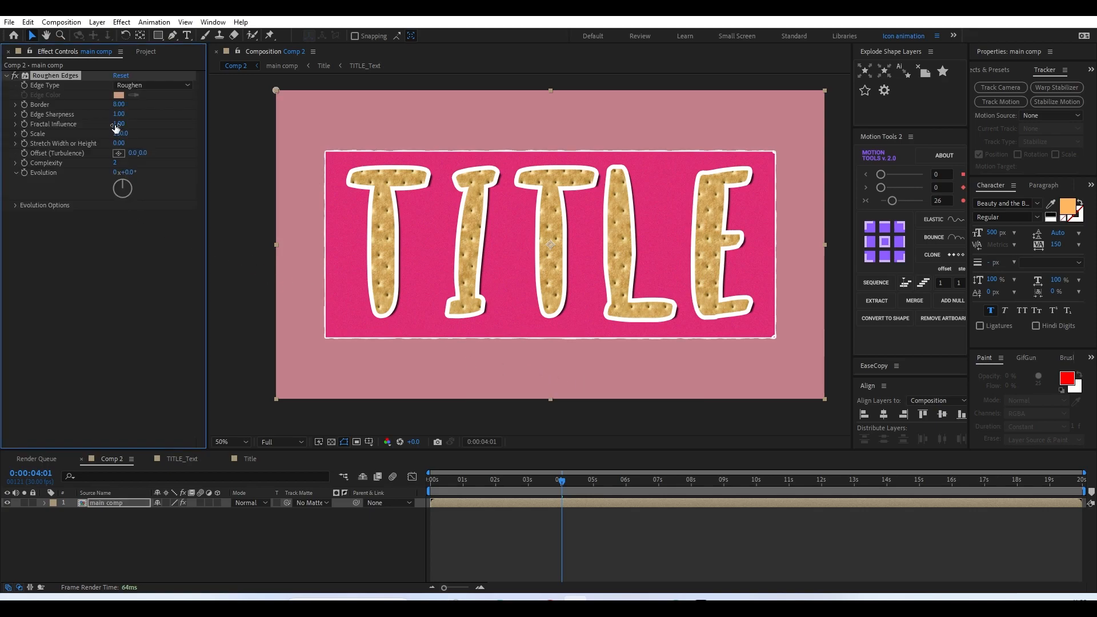
mouse_move(118, 104)
mouse_down()
mouse_move(162, 110)
mouse_move(137, 105)
mouse_up()
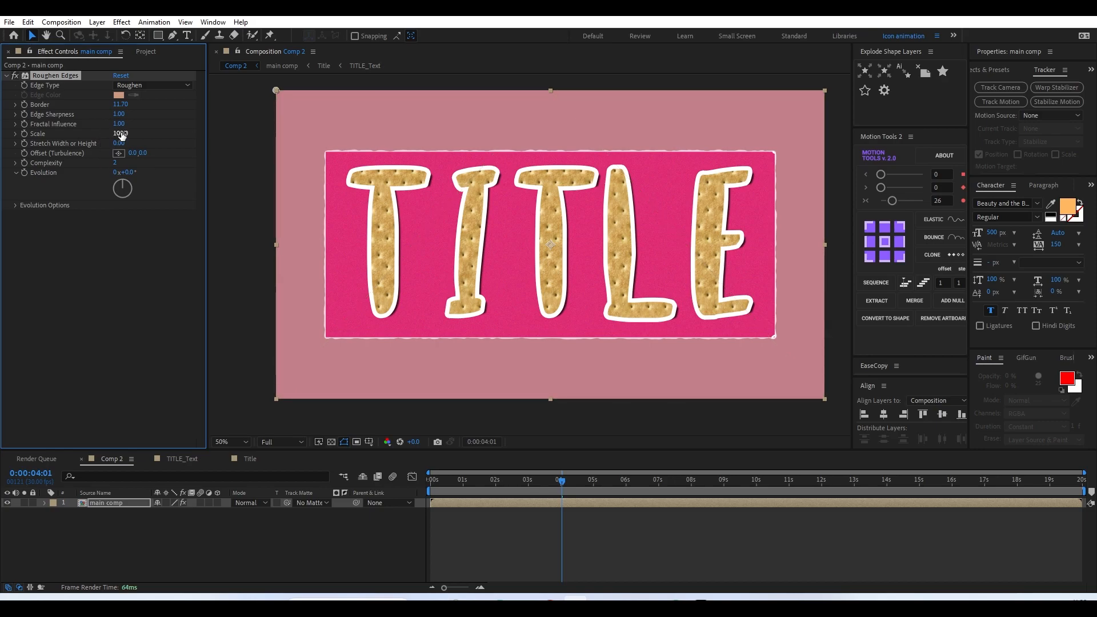
drag(137, 135, 140, 137)
- Preview the finished title animation in a maximized composition viewer with the magnification set to Fit
click(465, 529)
key(space)
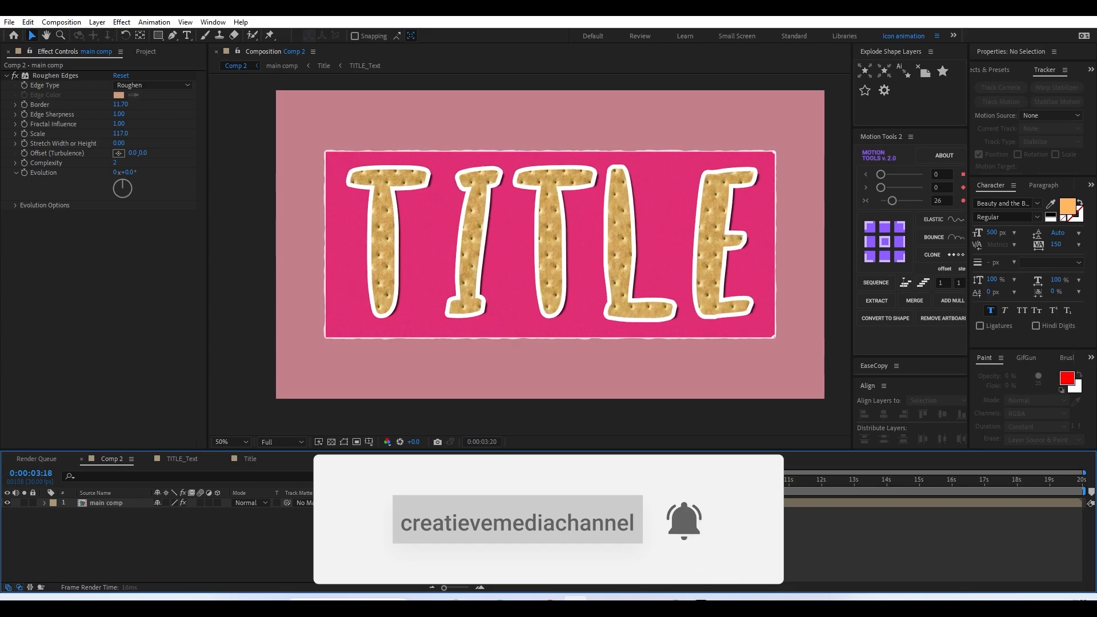
key(space)
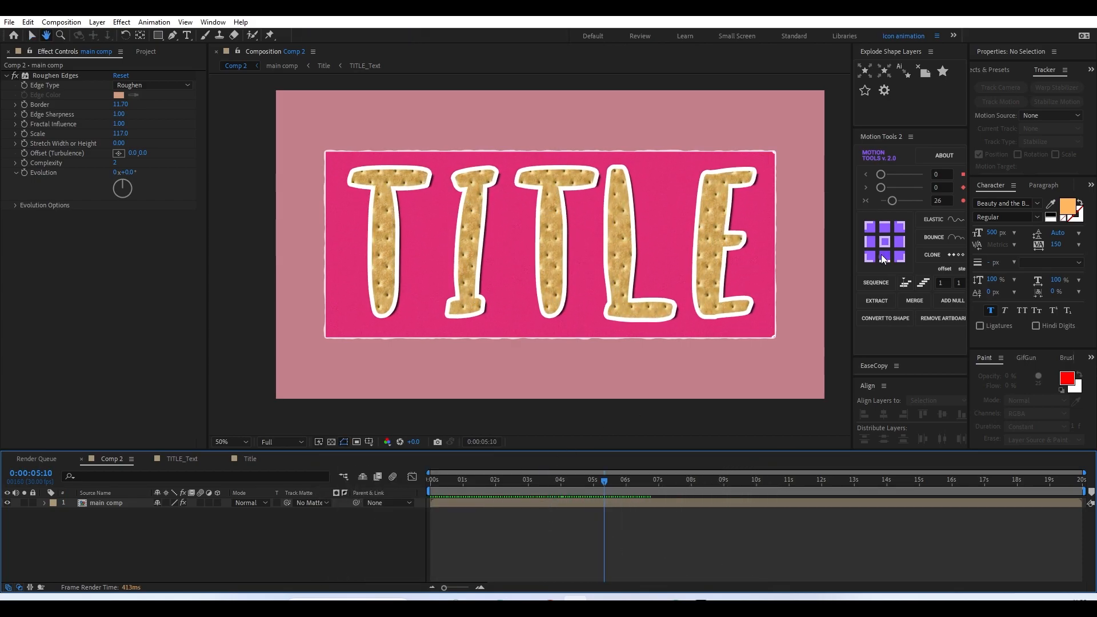
key(grave)
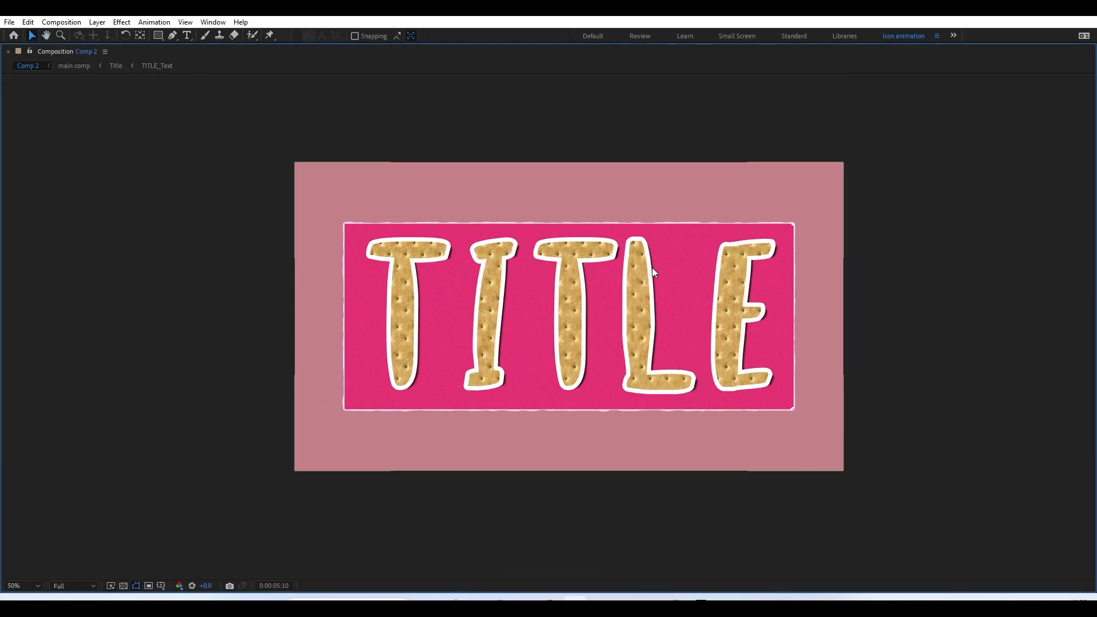
key(space)
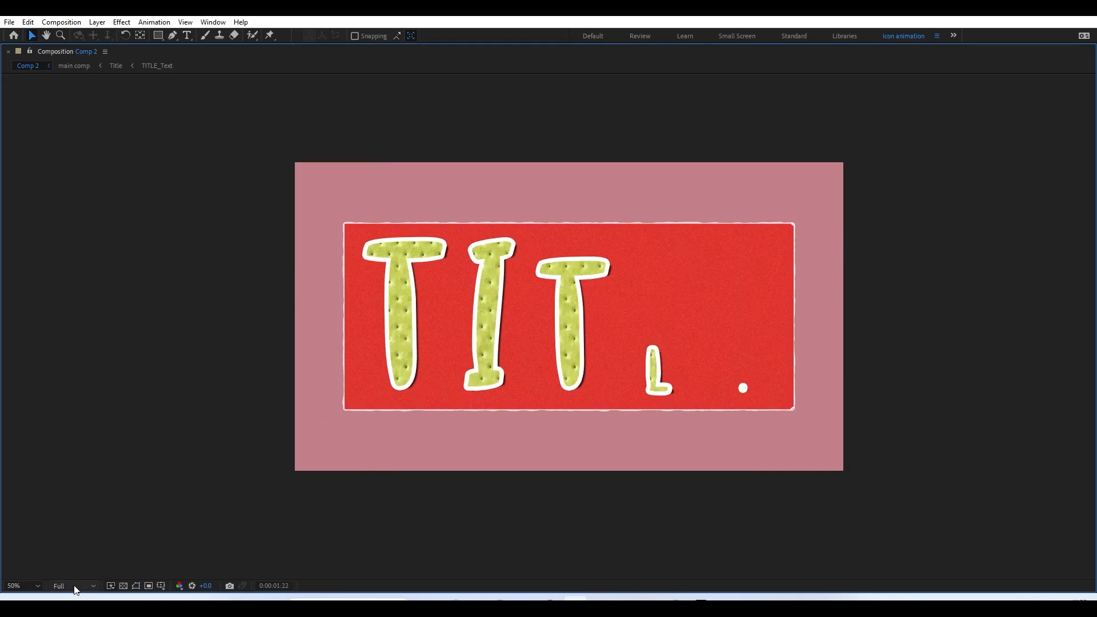
click(54, 587)
click(44, 587)
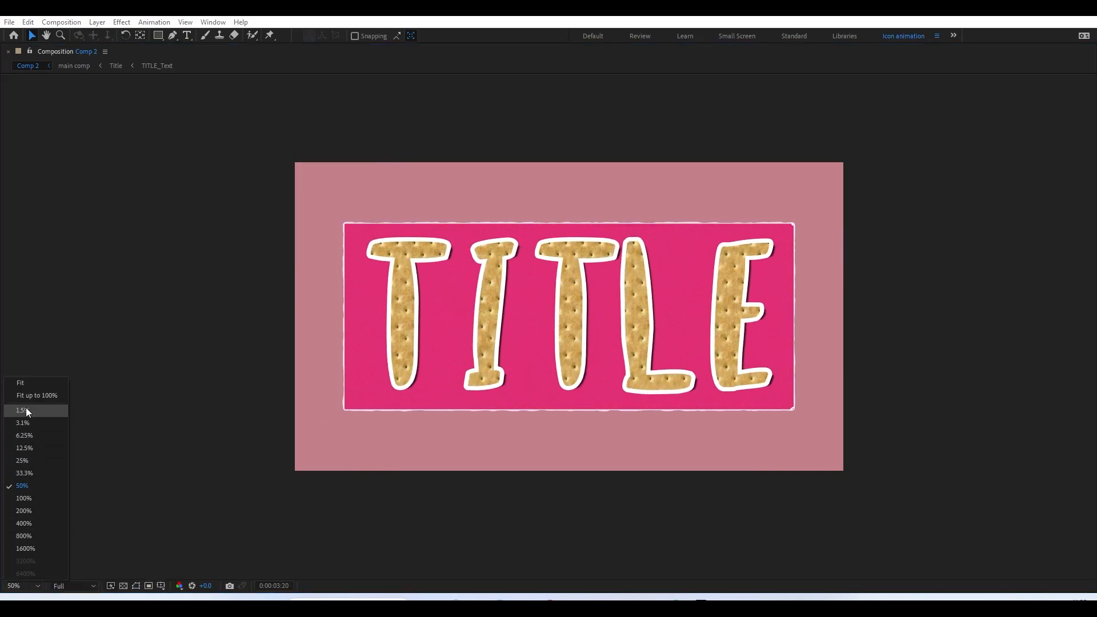
click(22, 385)
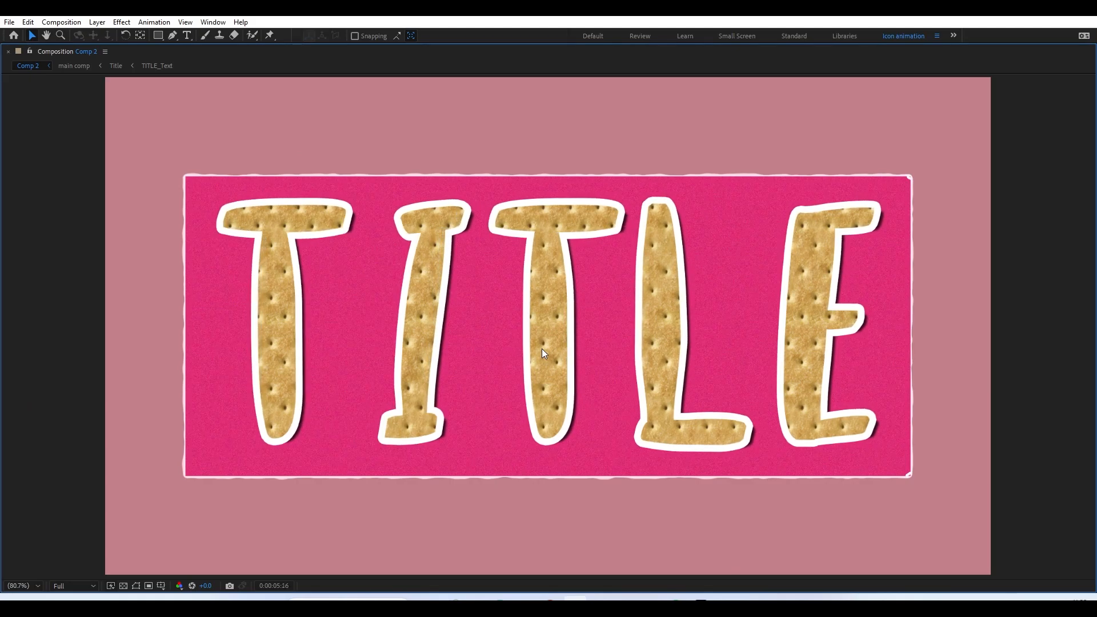